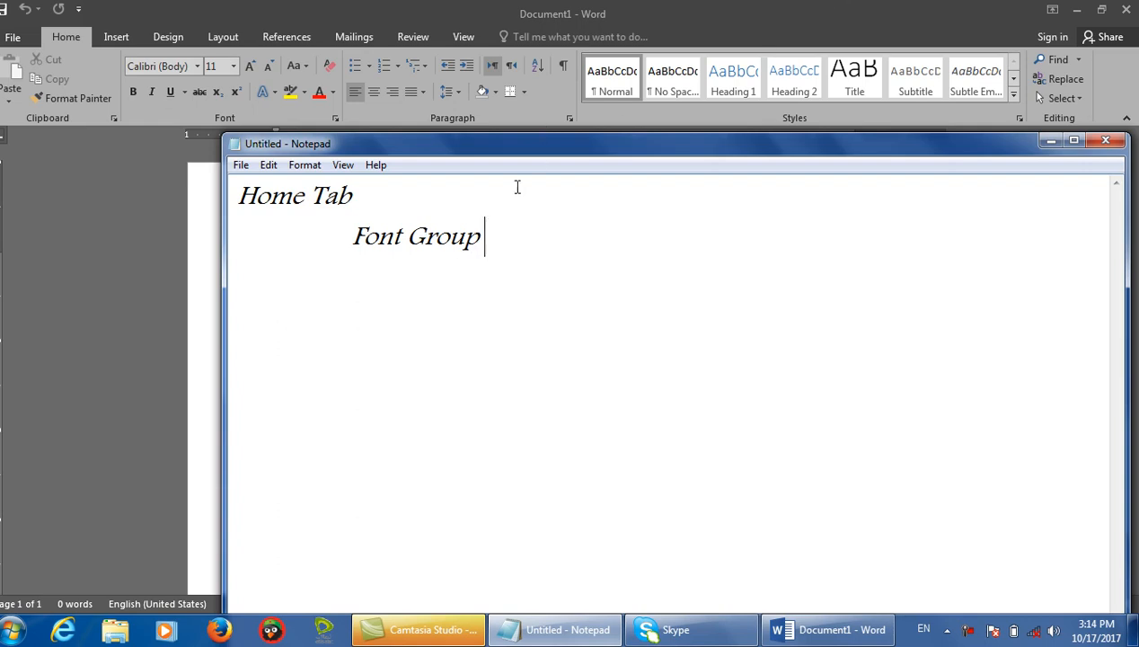
# Bring the blank Word document into view and examine the Font group of the Home ribbon.
pyautogui.click(1053, 141)
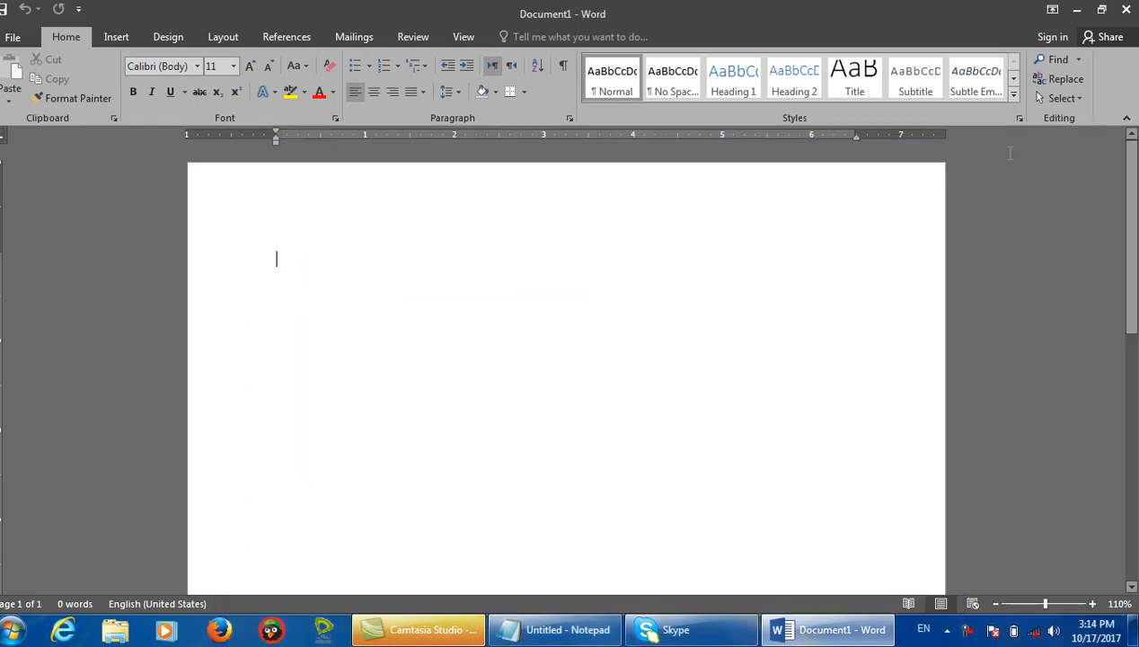
pyautogui.moveTo(117, 45); pyautogui.dragTo(348, 126)
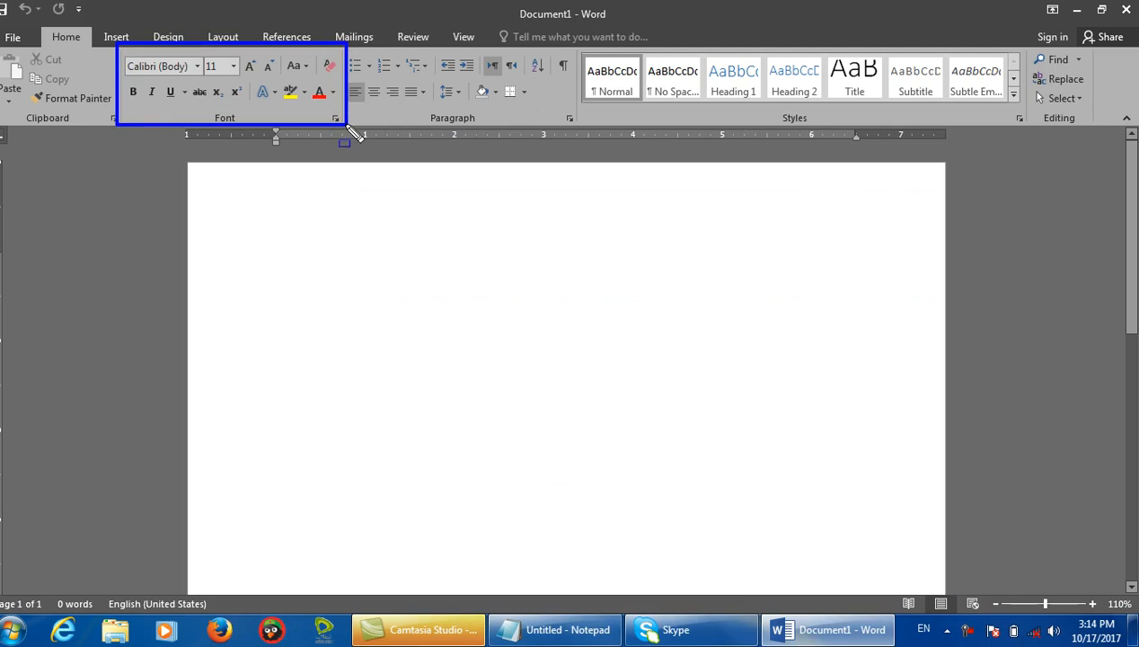
pyautogui.press('Escape')
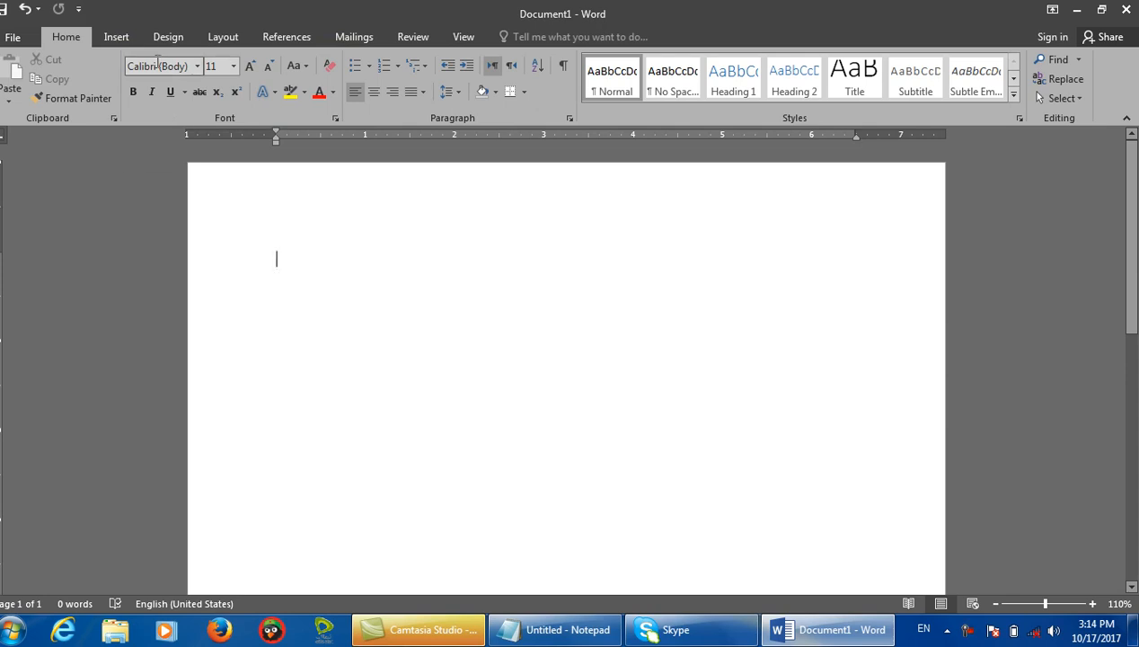
pyautogui.click(822, 628)
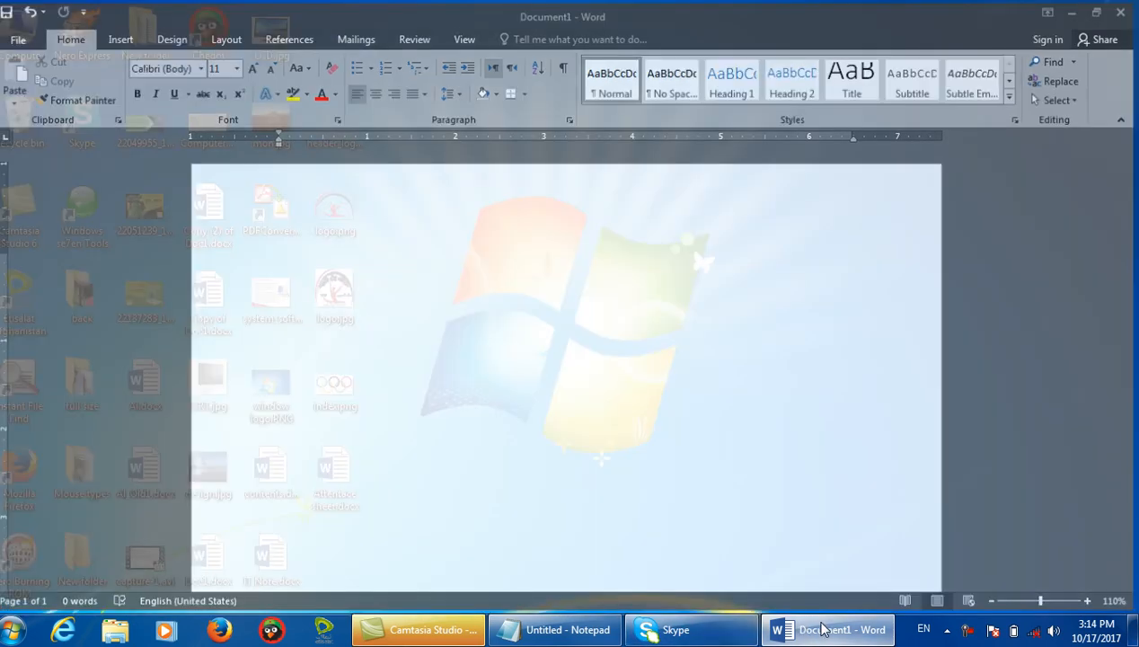
# Switch to Notepad and add the indented line "1: Font" beneath "Font Group".
pyautogui.click(557, 628)
pyautogui.press('Return')
pyautogui.press('Tab')
pyautogui.write('2')
pyautogui.press('BackSpace')
pyautogui.write('1. Font')
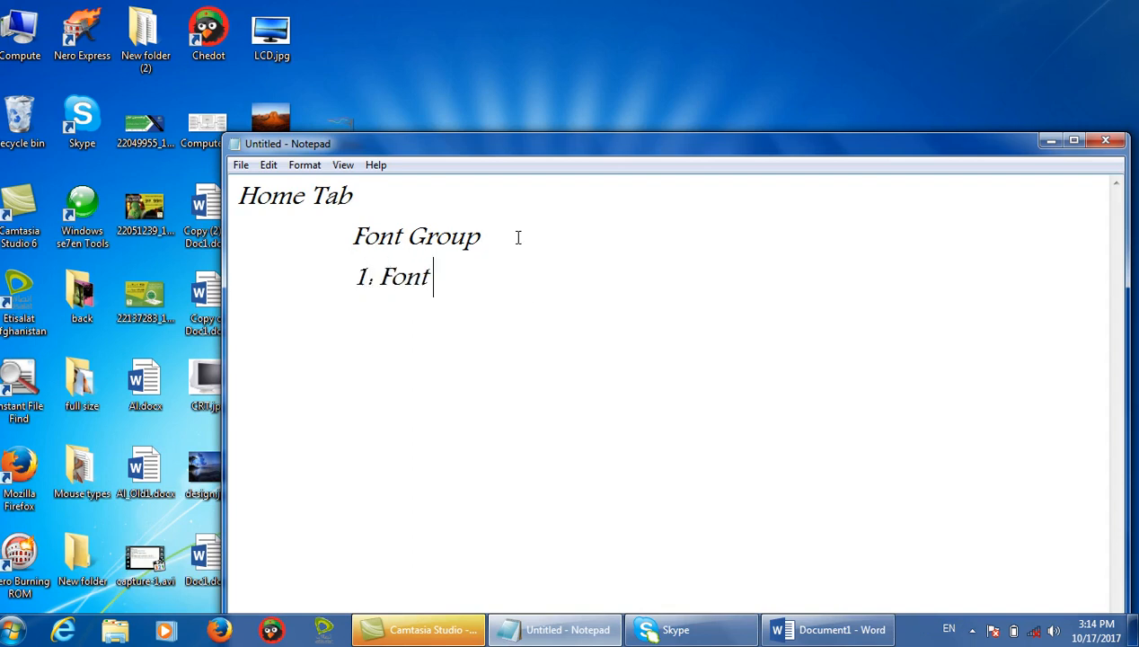
# Switch to the blank Word document and generate sample paragraphs with =rand().
pyautogui.click(828, 629)
pyautogui.write('=rand(')
pyautogui.press('Return')
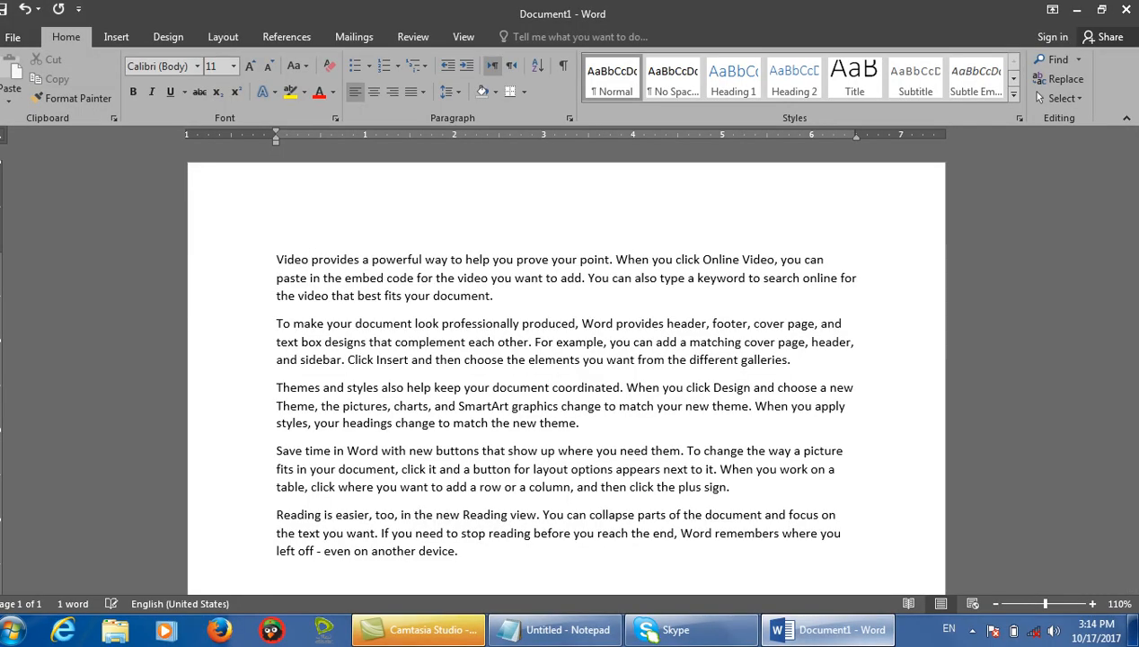
# Change the font of the whole document text to Kozuka Gothic Pr6N B.
pyautogui.hotkey('ctrl', 'a')
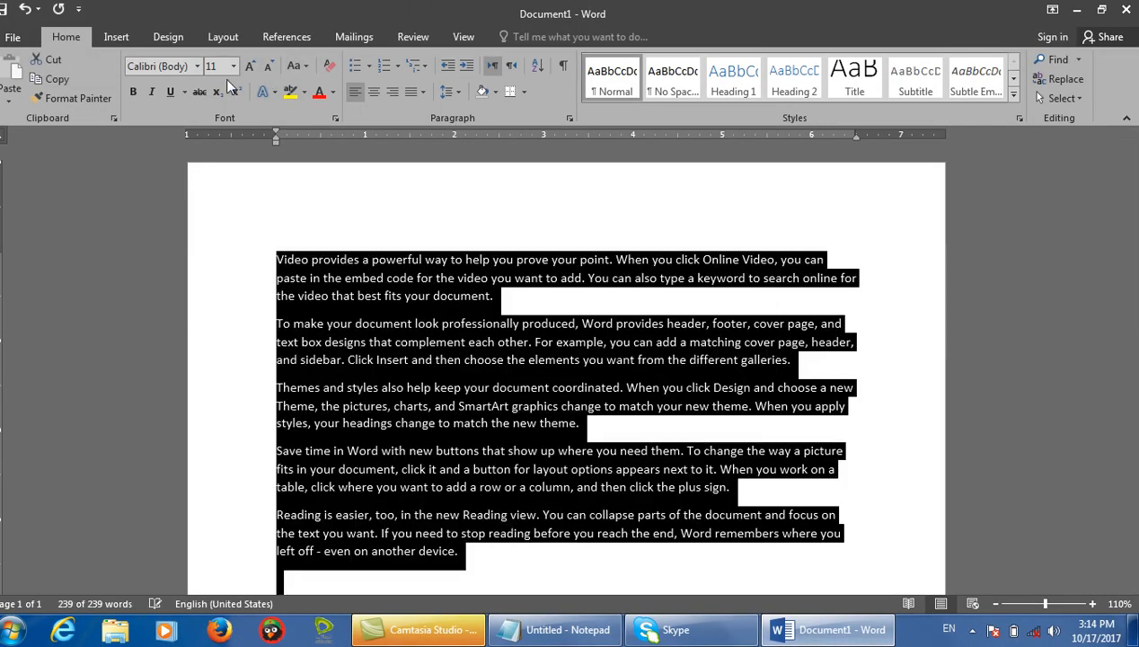
pyautogui.click(196, 66)
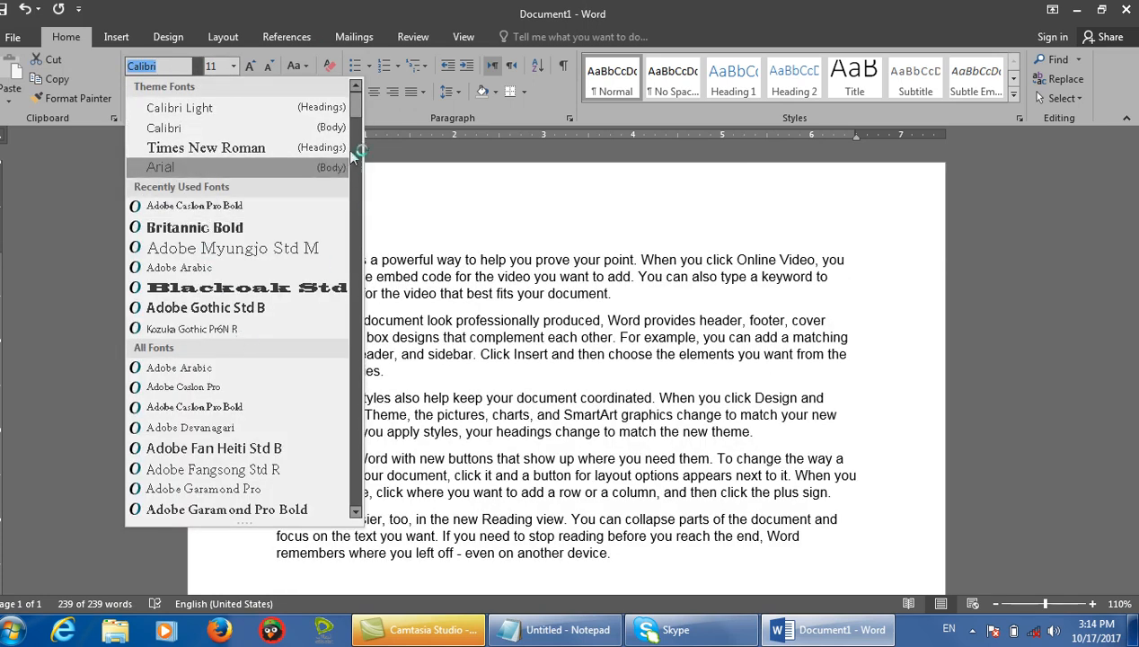
pyautogui.moveTo(356, 113); pyautogui.dragTo(357, 274)
pyautogui.click(358, 274)
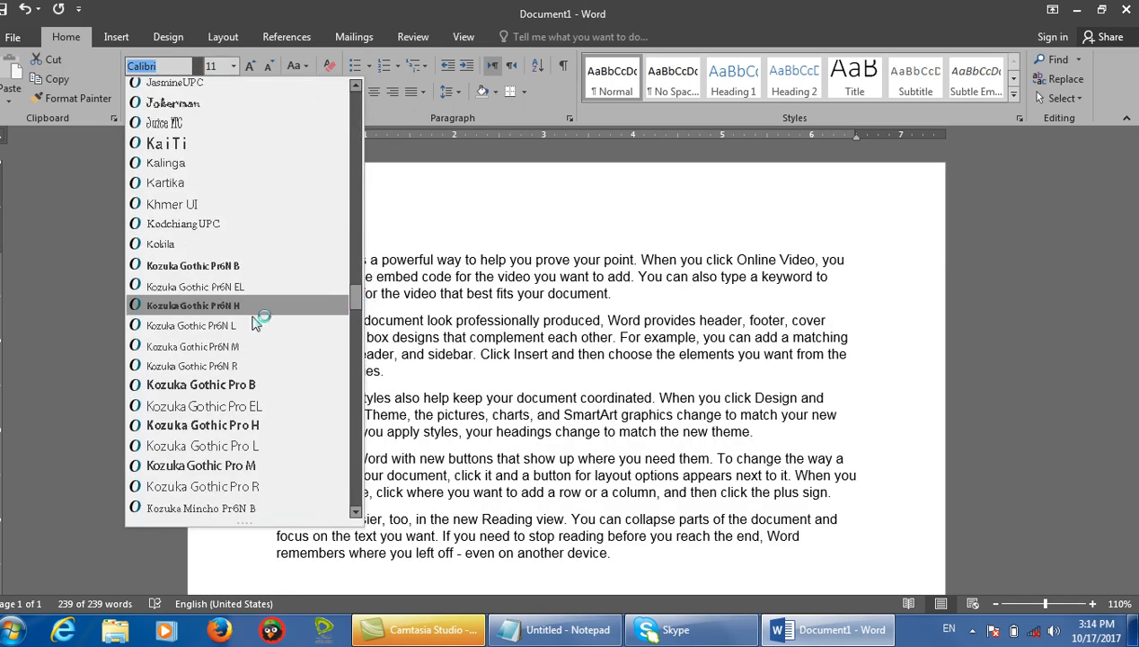
pyautogui.click(190, 274)
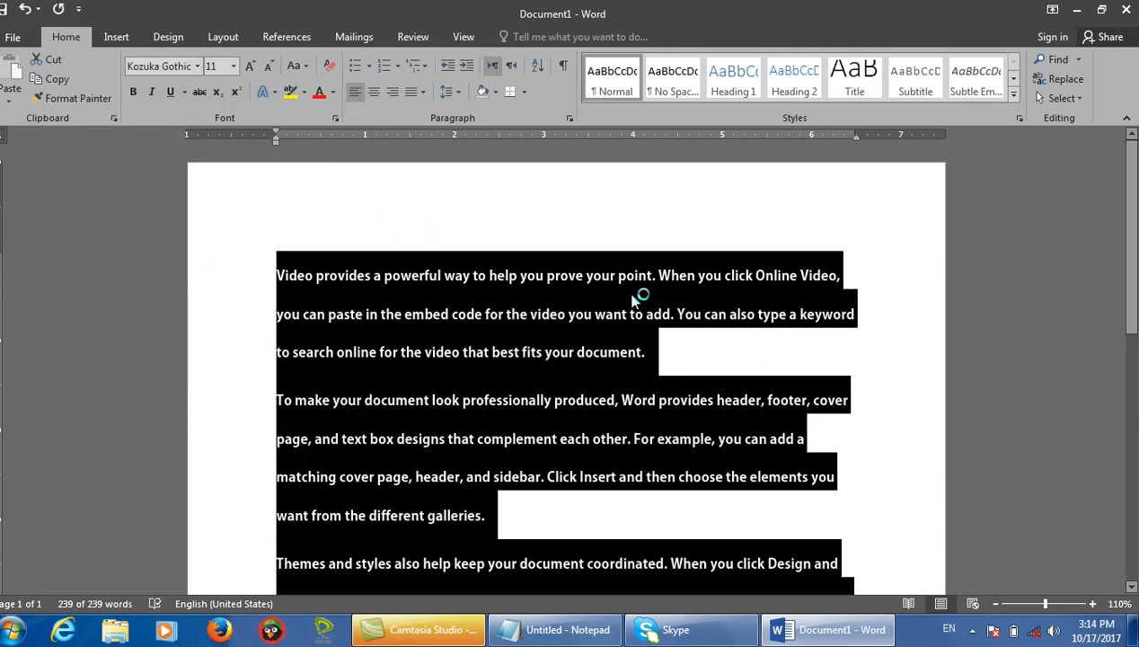
pyautogui.click(673, 357)
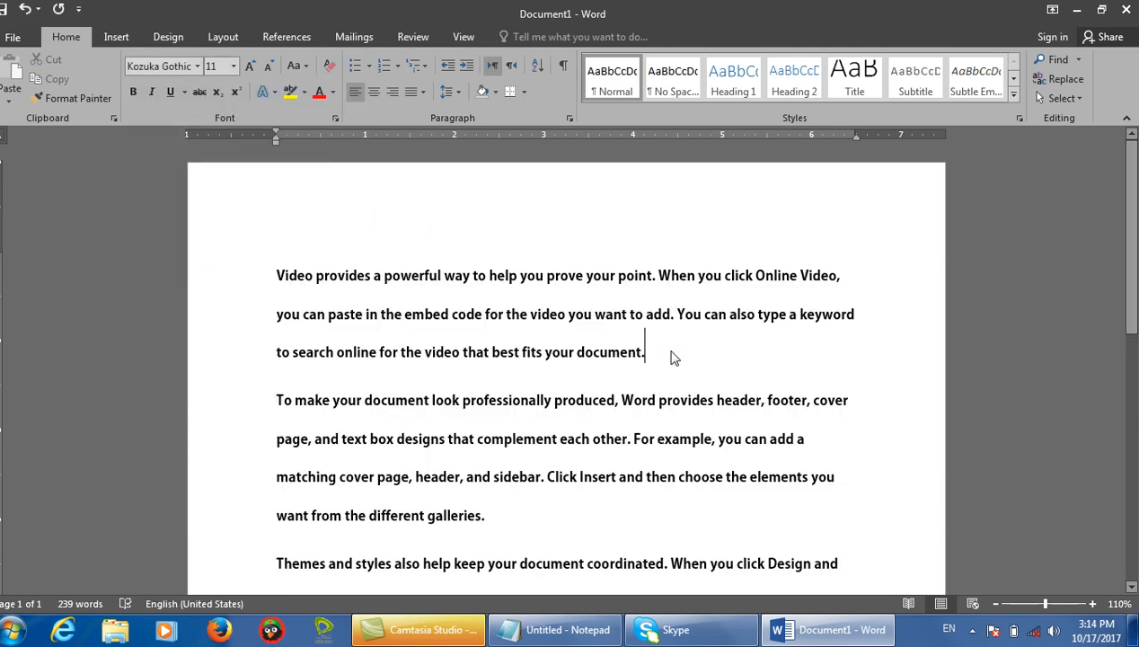
# Open the Control Panel with the Run command "control", locate the Fonts item, and close the window.
pyautogui.press('super+r')
pyautogui.write('control')
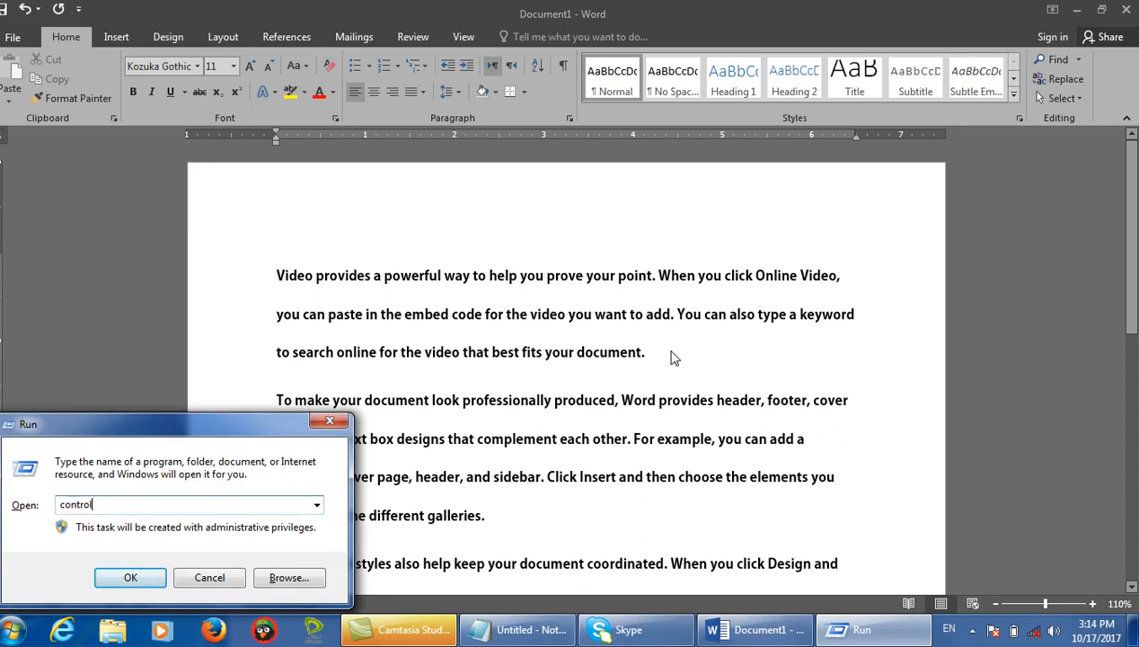
pyautogui.press('Return')
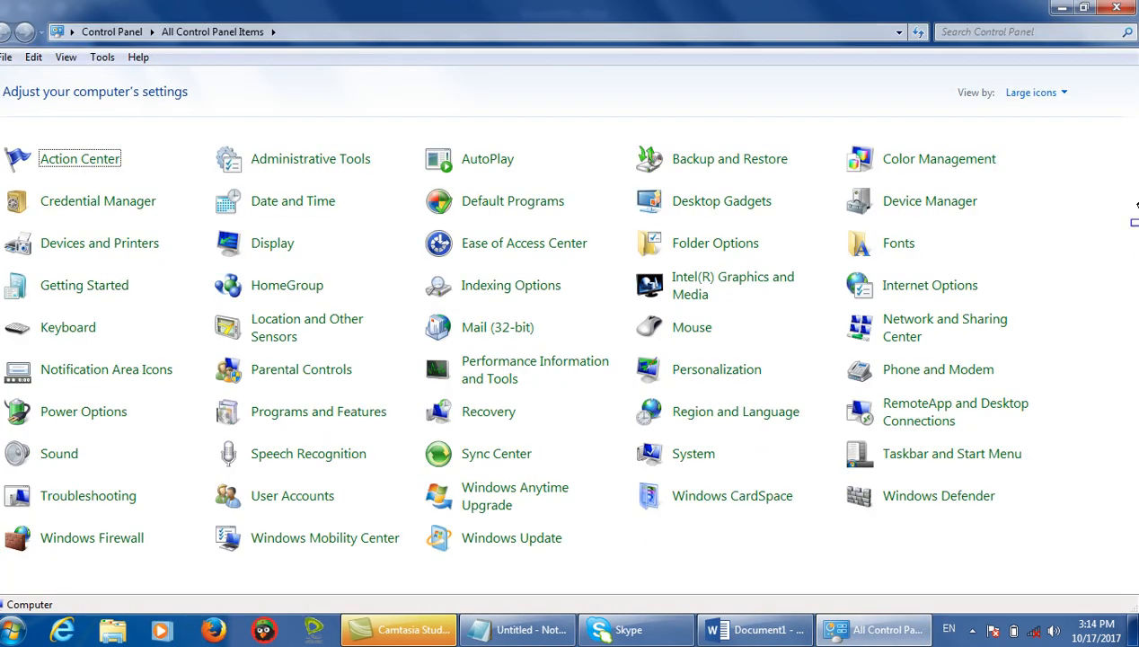
pyautogui.moveTo(811, 212)
pyautogui.mouseDown()
pyautogui.moveTo(920, 268)
pyautogui.moveTo(976, 262)
pyautogui.mouseUp()
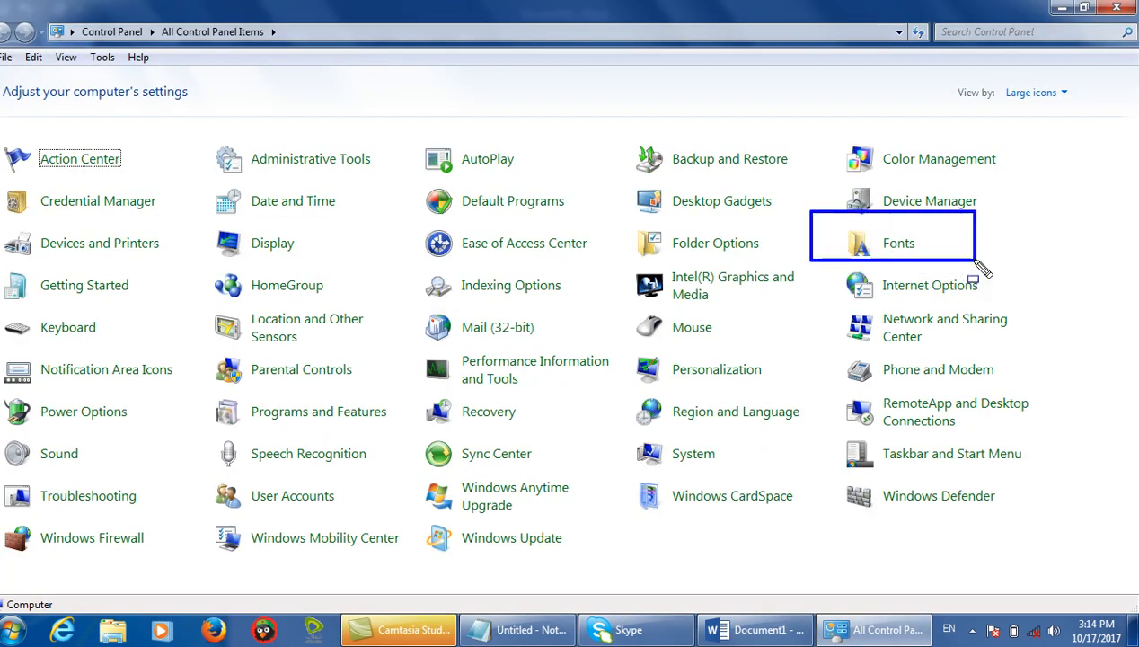
pyautogui.press('Escape')
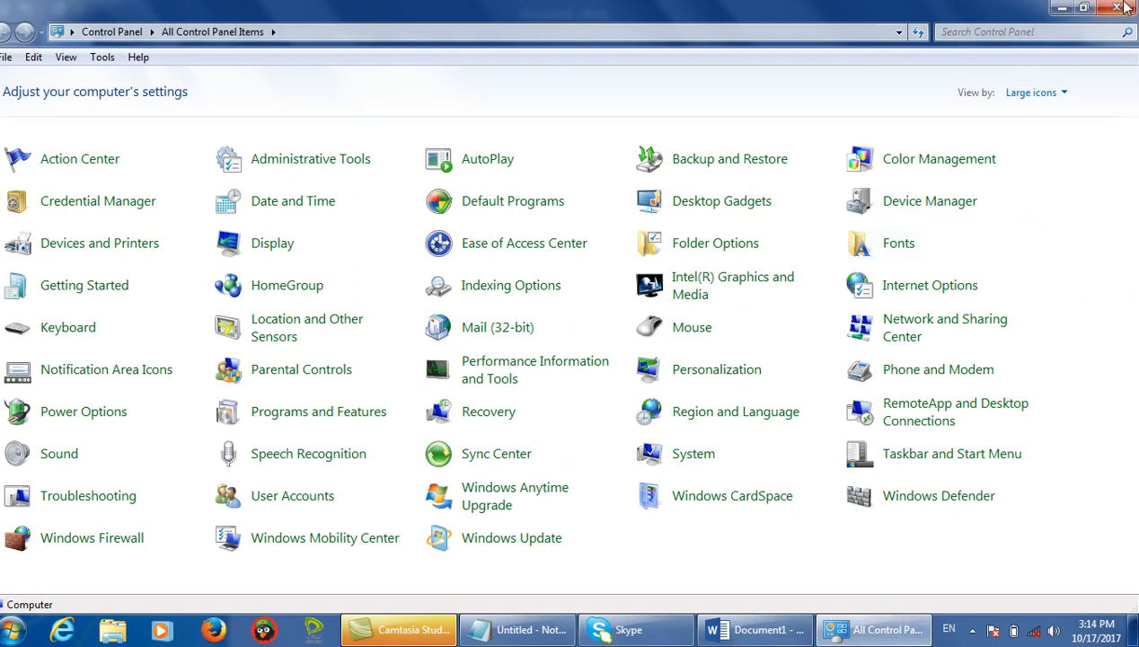
pyautogui.click(1117, 7)
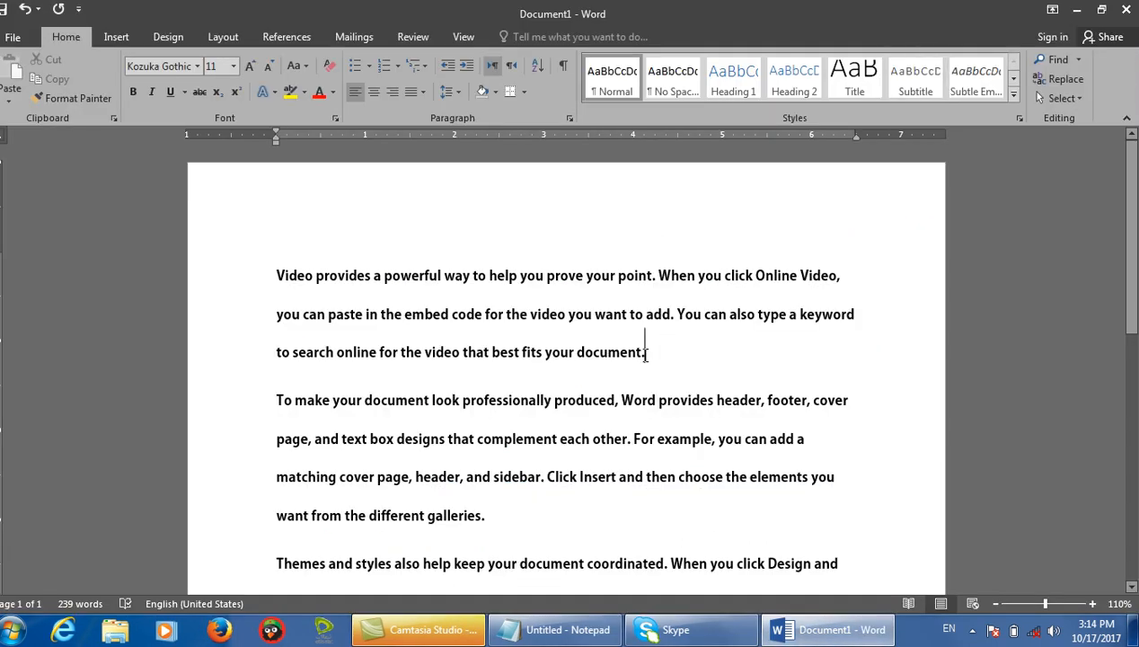
# Change the font of the whole document text to Adobe Arabic.
pyautogui.hotkey('ctrl', 'a')
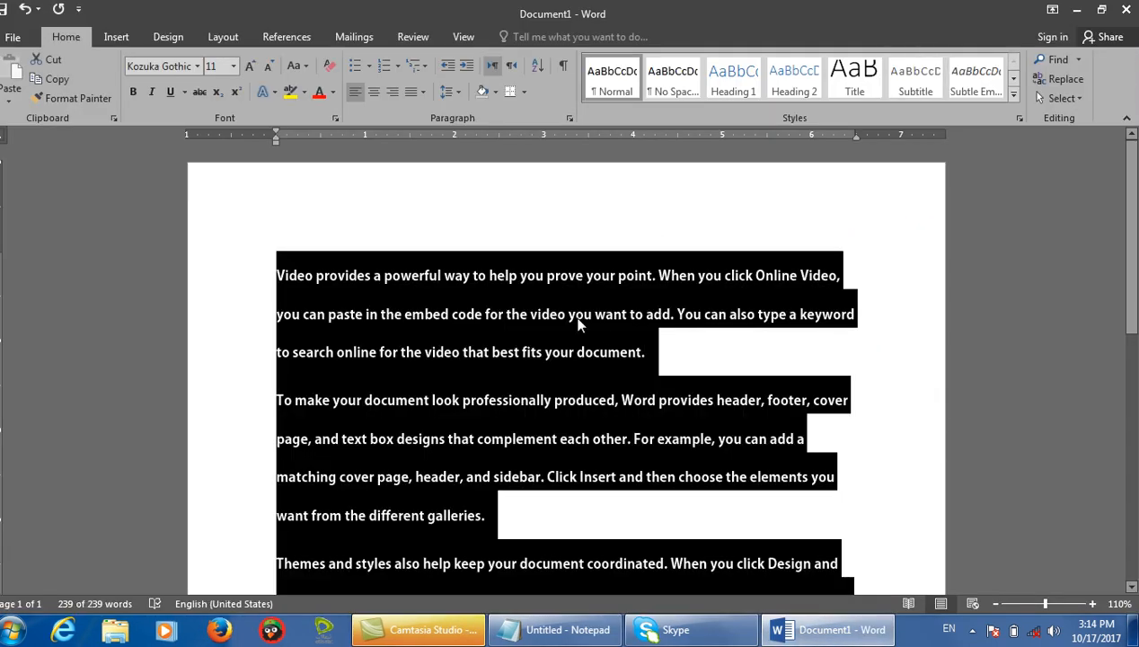
pyautogui.click(197, 67)
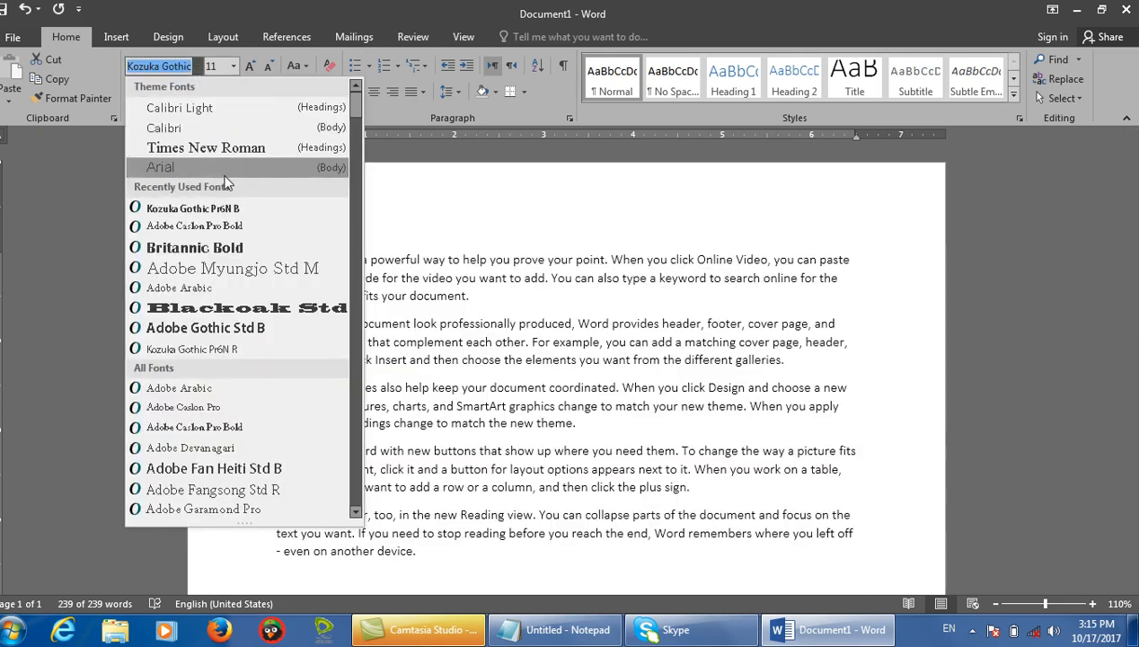
pyautogui.click(245, 387)
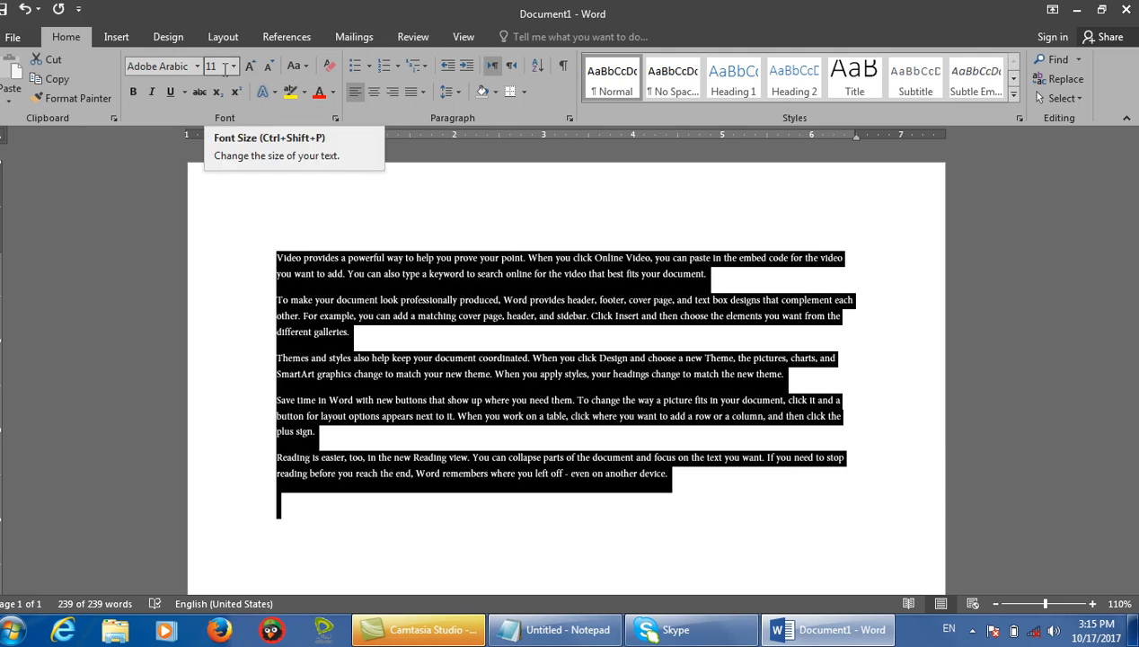
# Add the line "2: Font Size" below "1: Font" in the Notepad notes and return to Word.
pyautogui.click(593, 627)
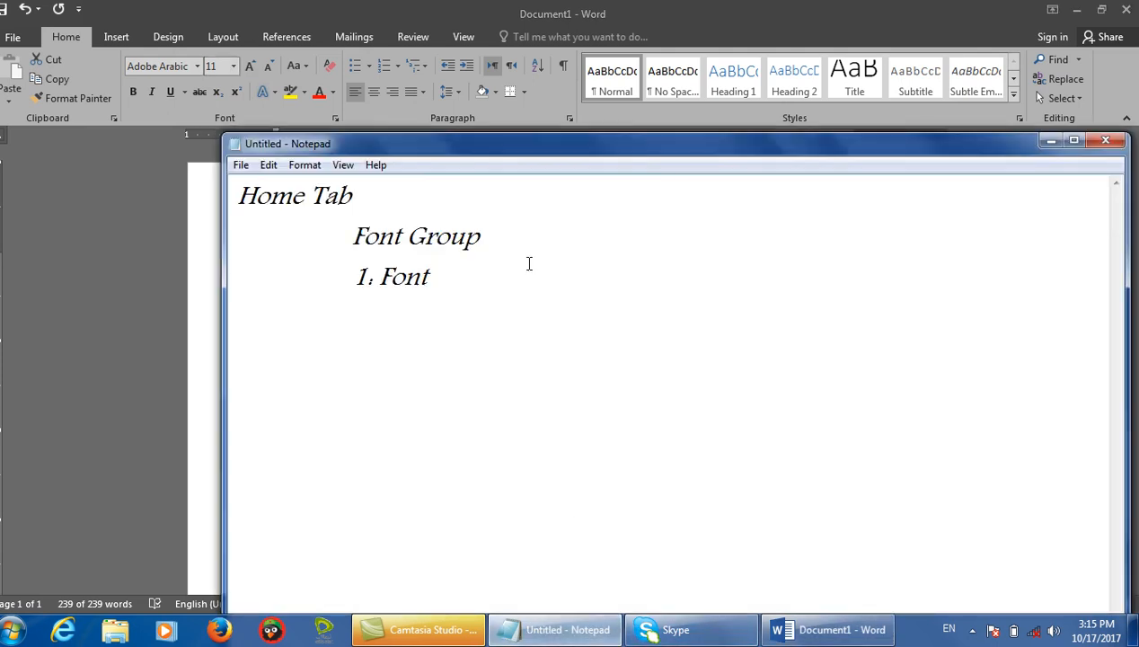
pyautogui.write('2. Font Size')
pyautogui.click(1050, 142)
# Select all the sample paragraphs and try font sizes 72, 22 and again 72 on them.
pyautogui.moveTo(703, 501); pyautogui.dragTo(190, 226)
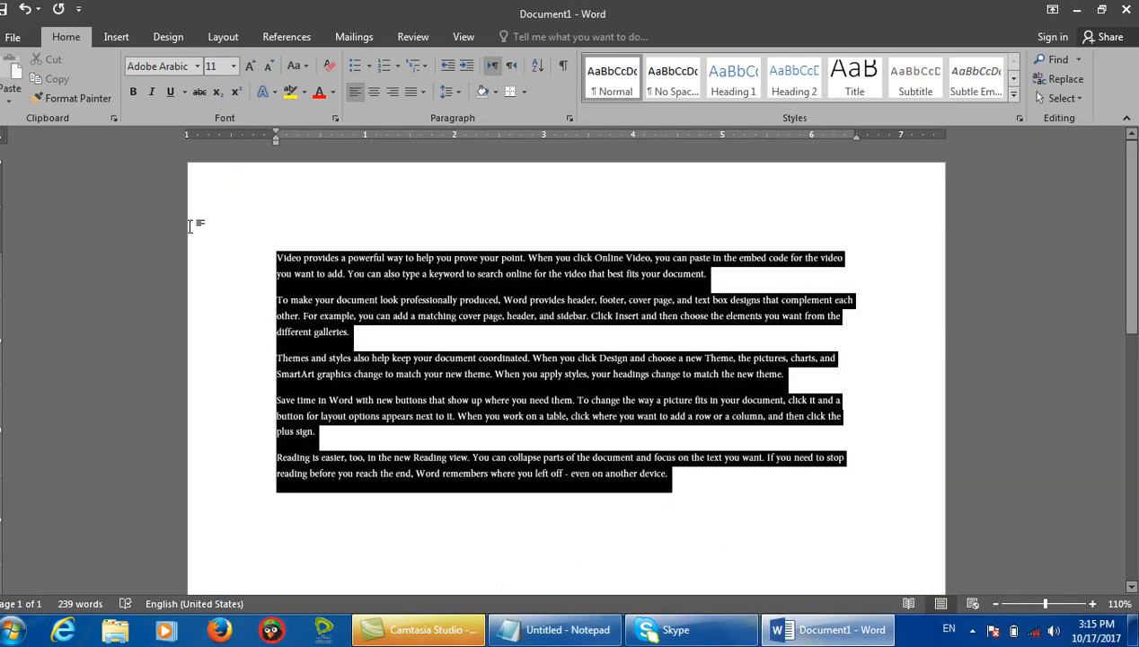
pyautogui.click(234, 66)
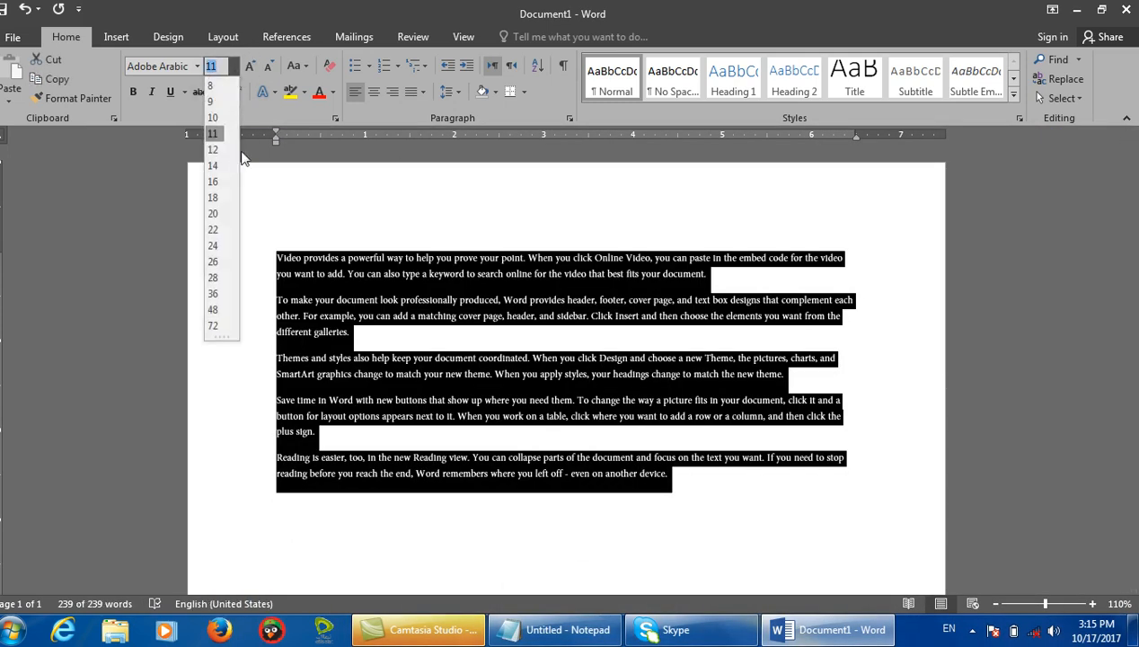
pyautogui.click(213, 324)
pyautogui.click(234, 66)
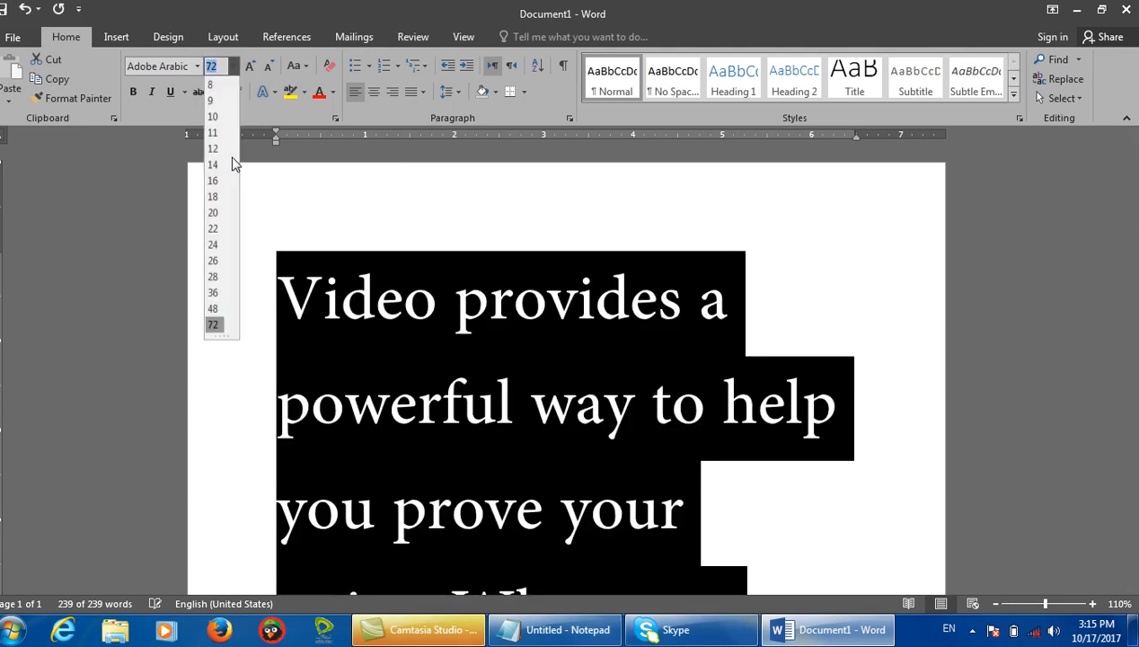
pyautogui.click(212, 228)
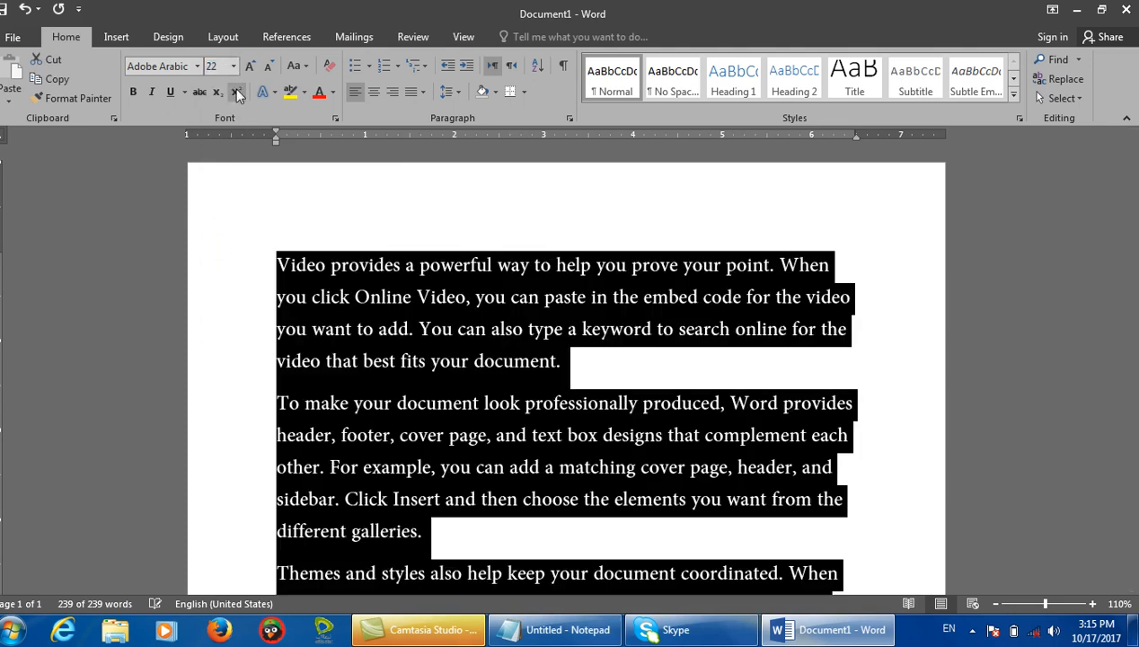
pyautogui.click(239, 67)
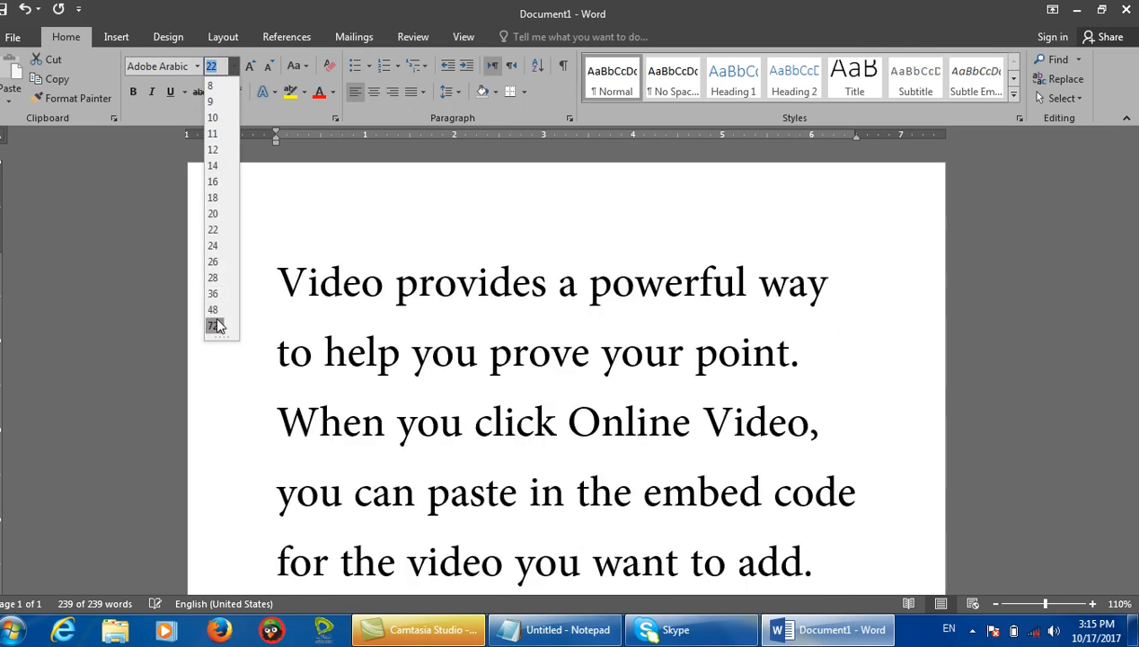
pyautogui.click(213, 326)
# Extend the Notepad line "2: Font Size" with the limits "(1) (1638)" and return to Word.
pyautogui.click(557, 629)
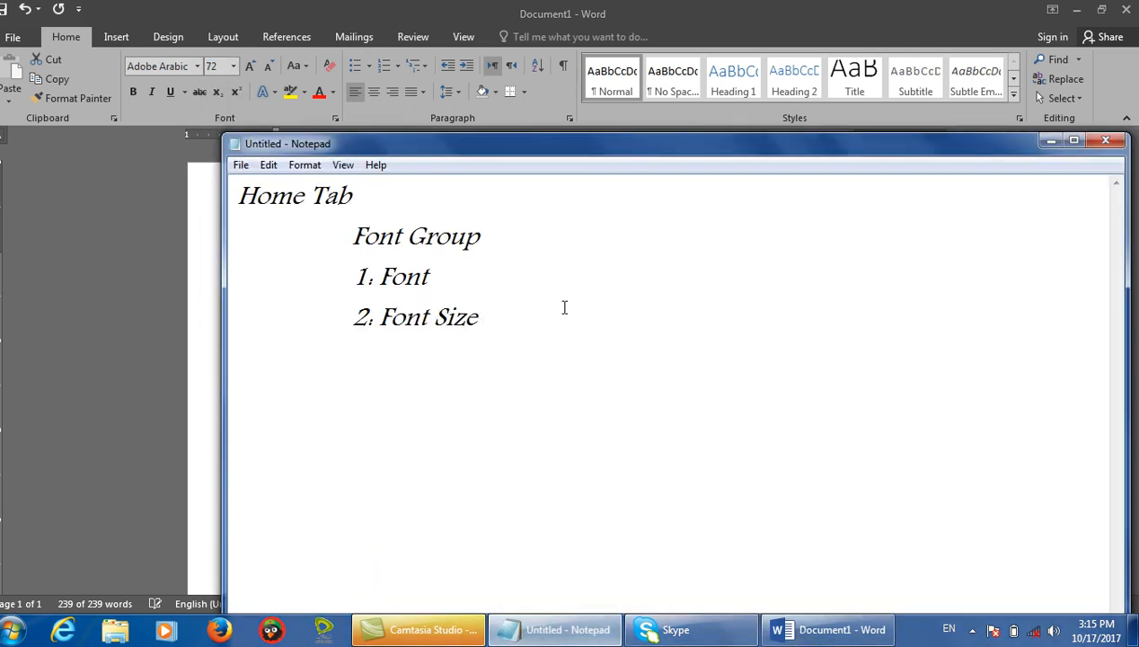
pyautogui.write('163')
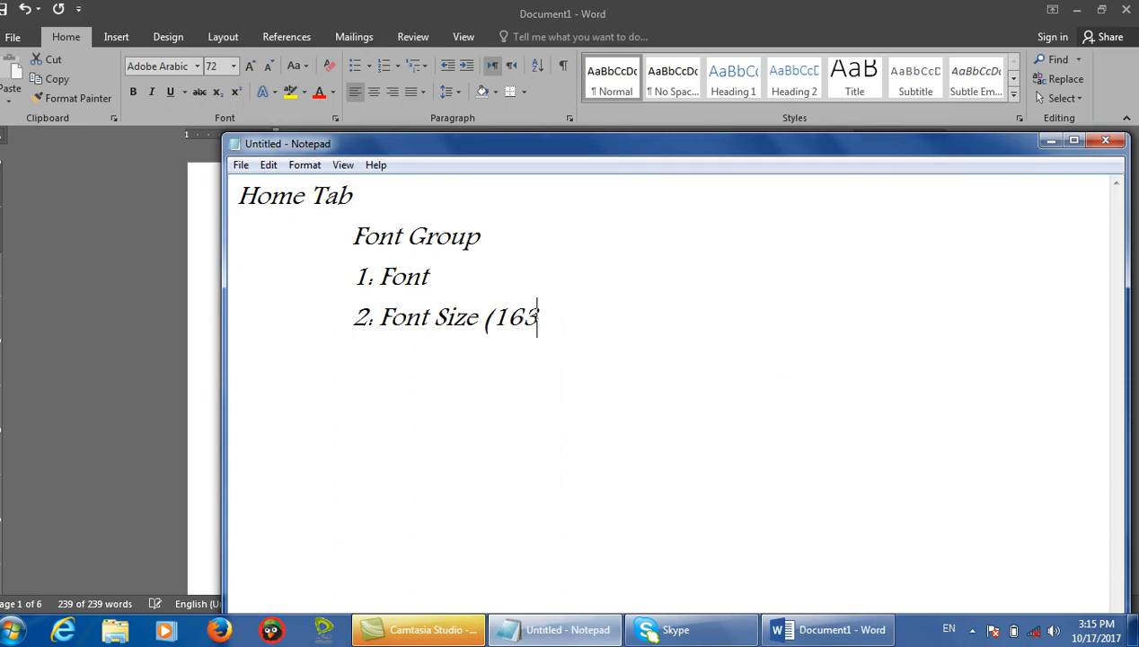
pyautogui.write('8)')
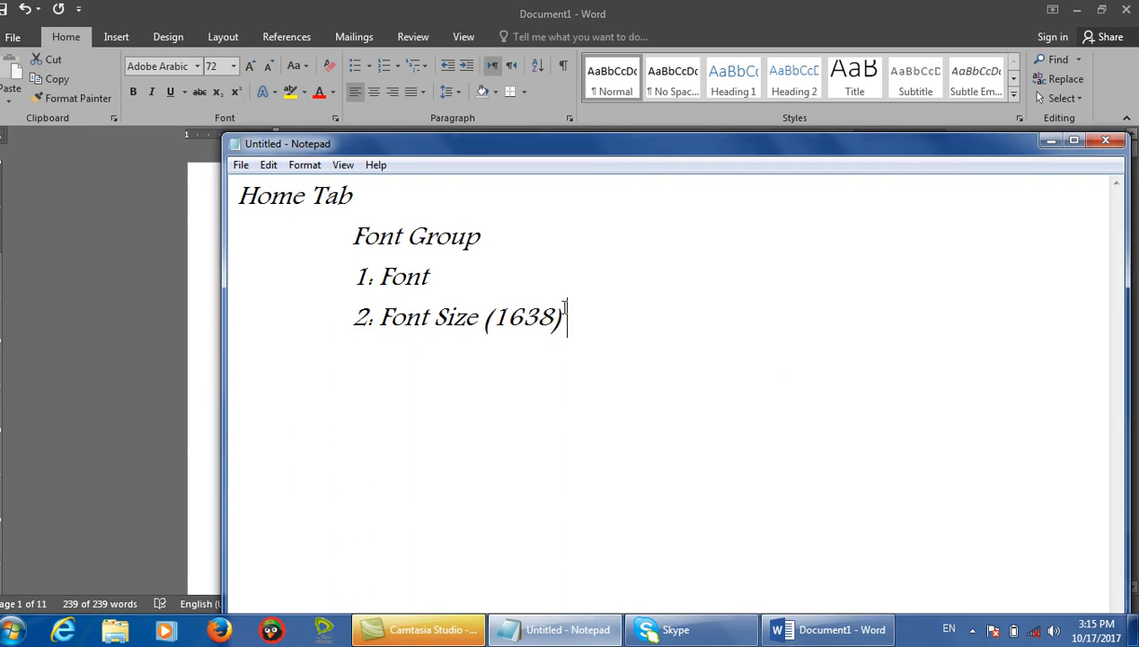
pyautogui.click(486, 310)
pyautogui.write('(1)')
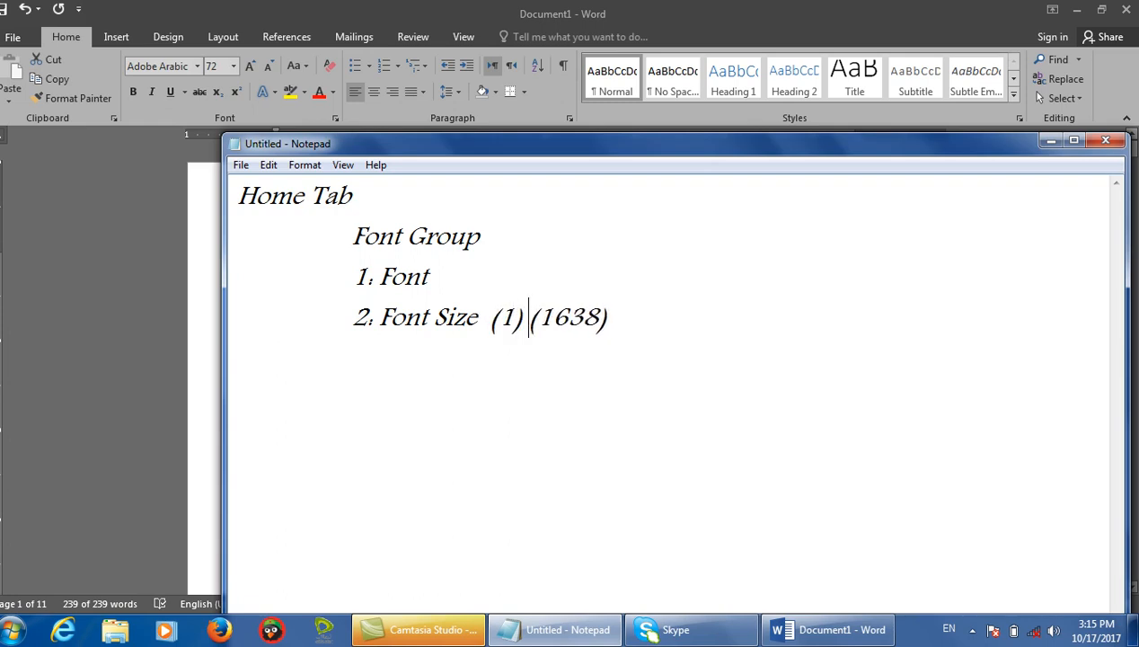
pyautogui.moveTo(666, 312); pyautogui.dragTo(548, 306)
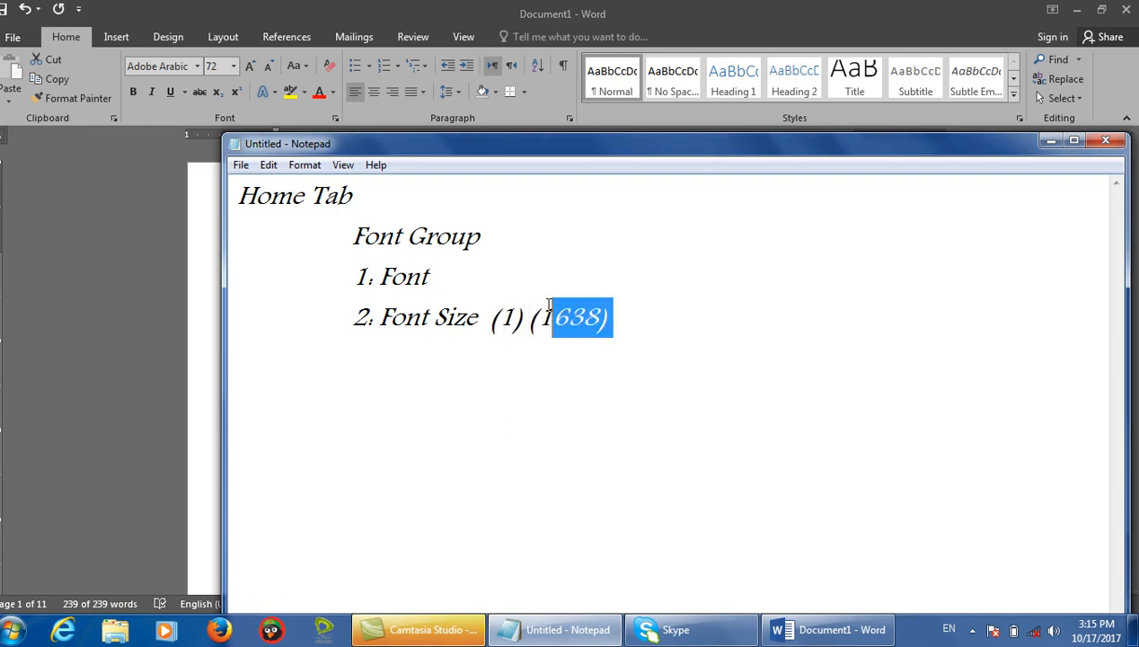
pyautogui.click(1050, 144)
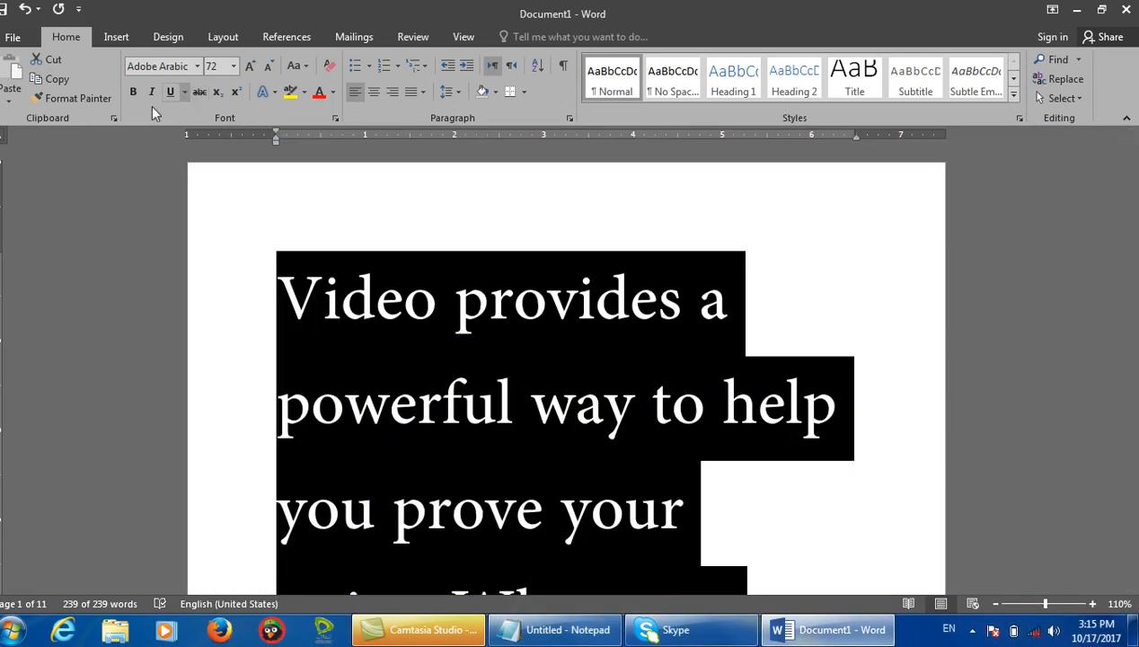
# Try the custom font sizes 200 and 300 on the selected document text.
pyautogui.click(215, 66)
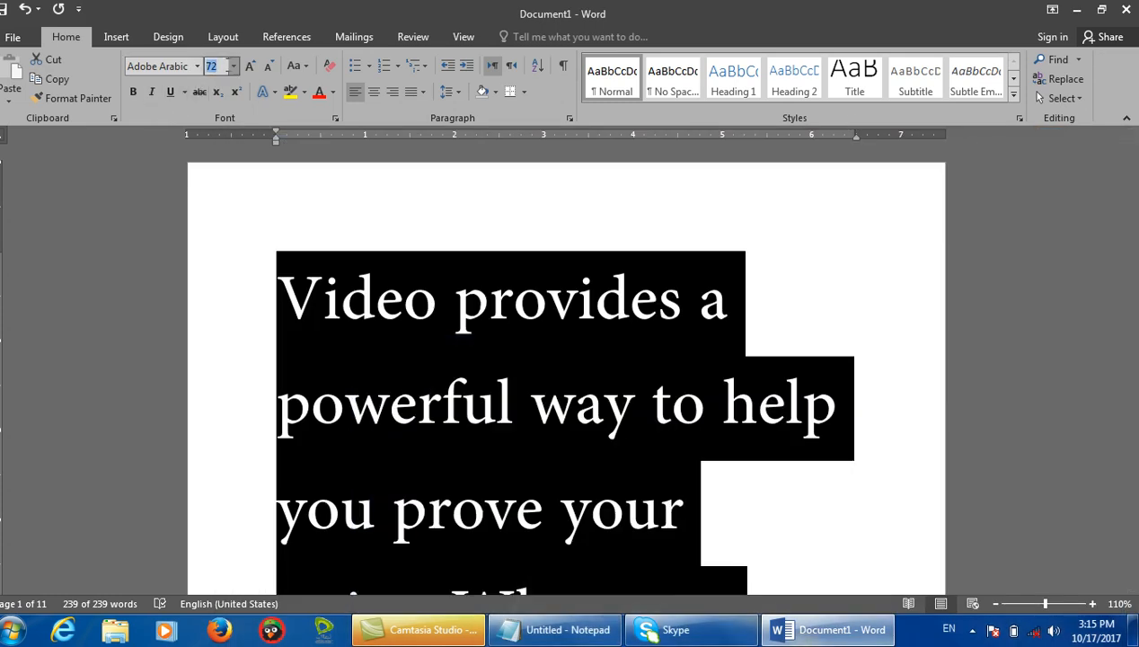
pyautogui.press('Return')
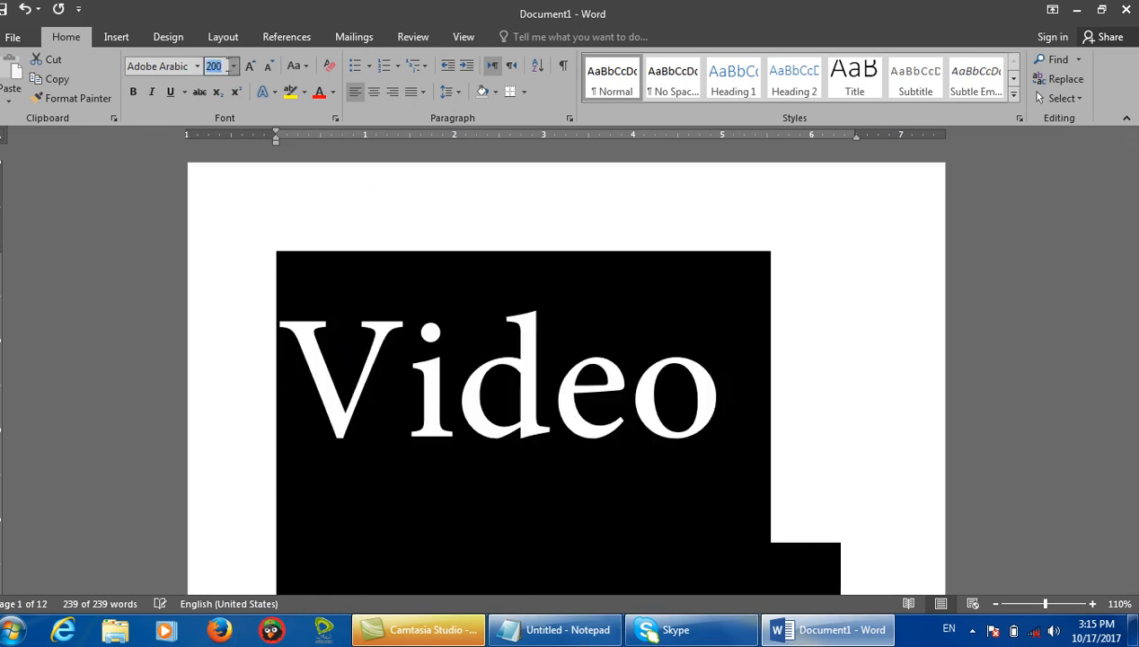
pyautogui.write('300')
pyautogui.press('Return')
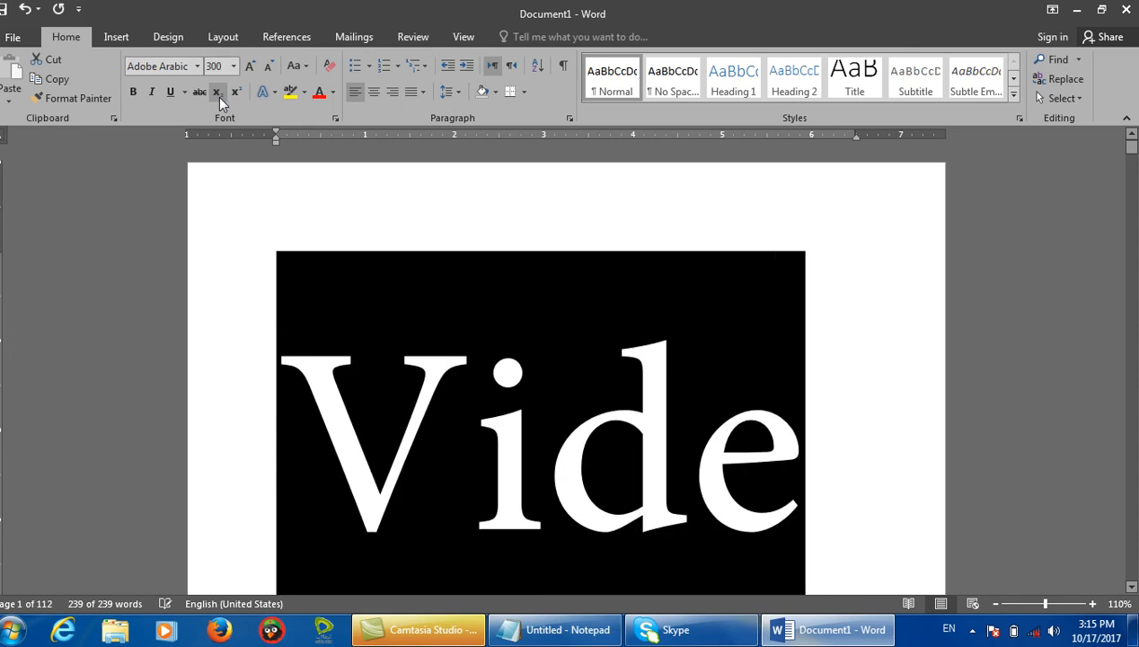
# Set the font size of the selected document text to 500.
pyautogui.click(228, 60)
pyautogui.write('500')
pyautogui.press('Return')
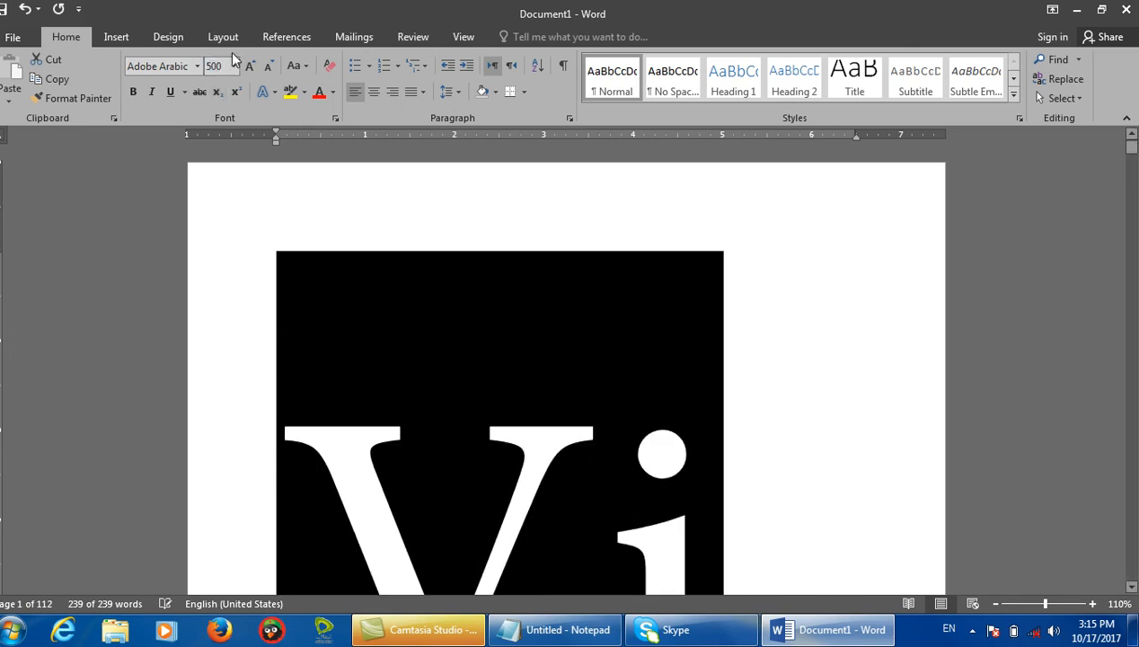
# Set the font size of the selected document text to 11.
pyautogui.click(232, 65)
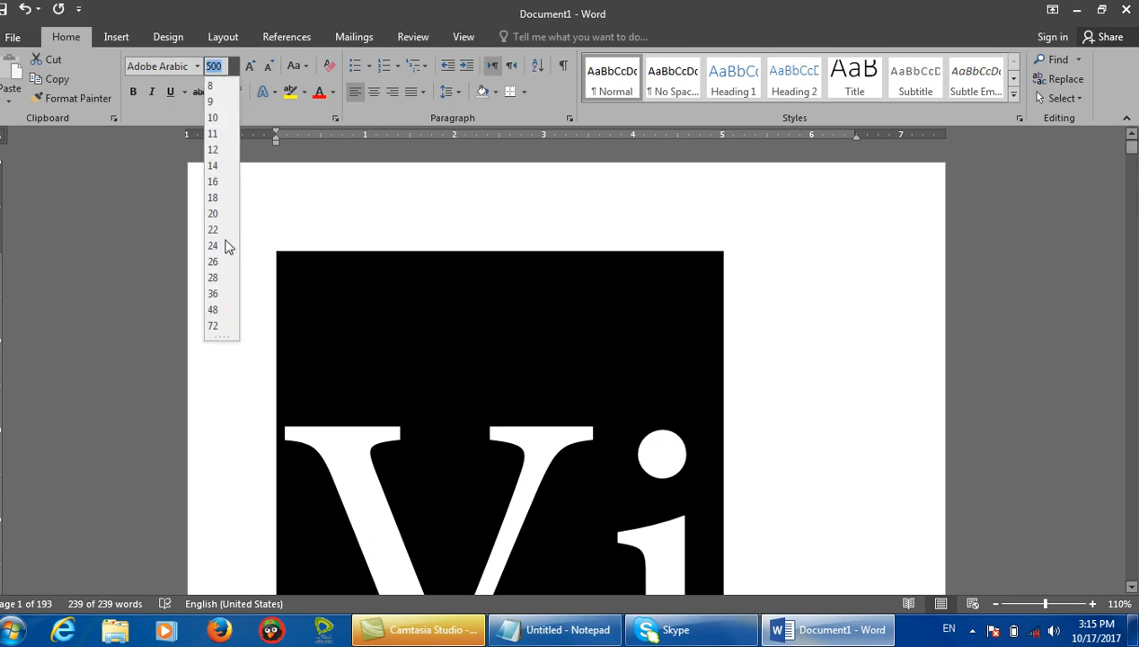
pyautogui.click(214, 133)
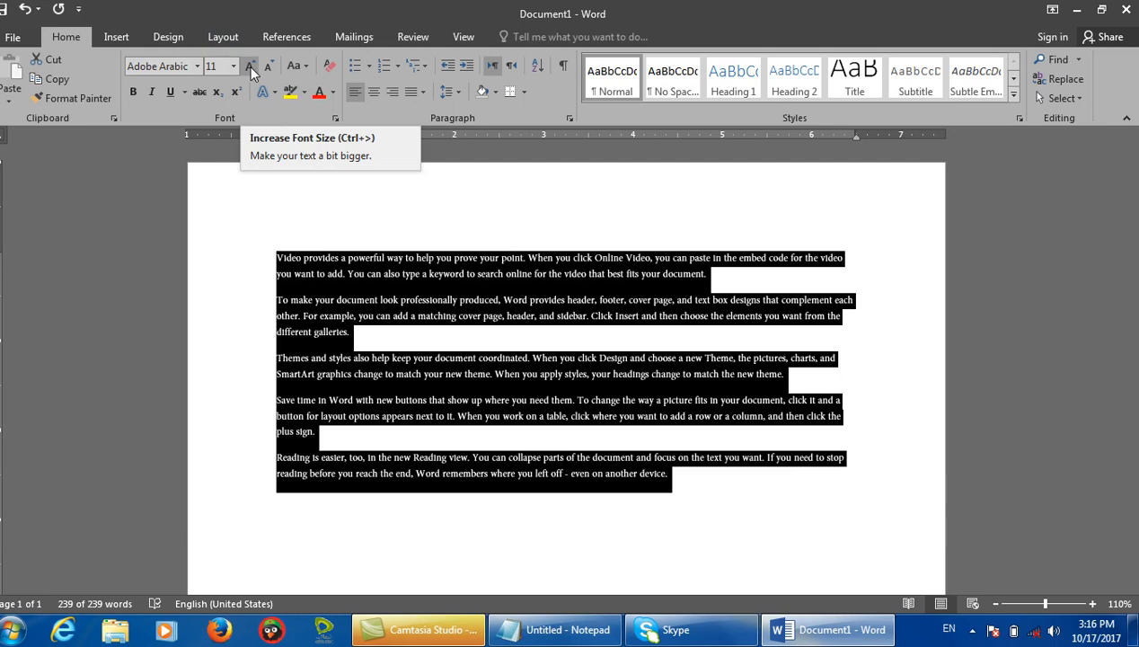
# Add the lines "3: Increase font size" and "4: Decrease font size" to the Notepad list and return to Word.
pyautogui.click(566, 630)
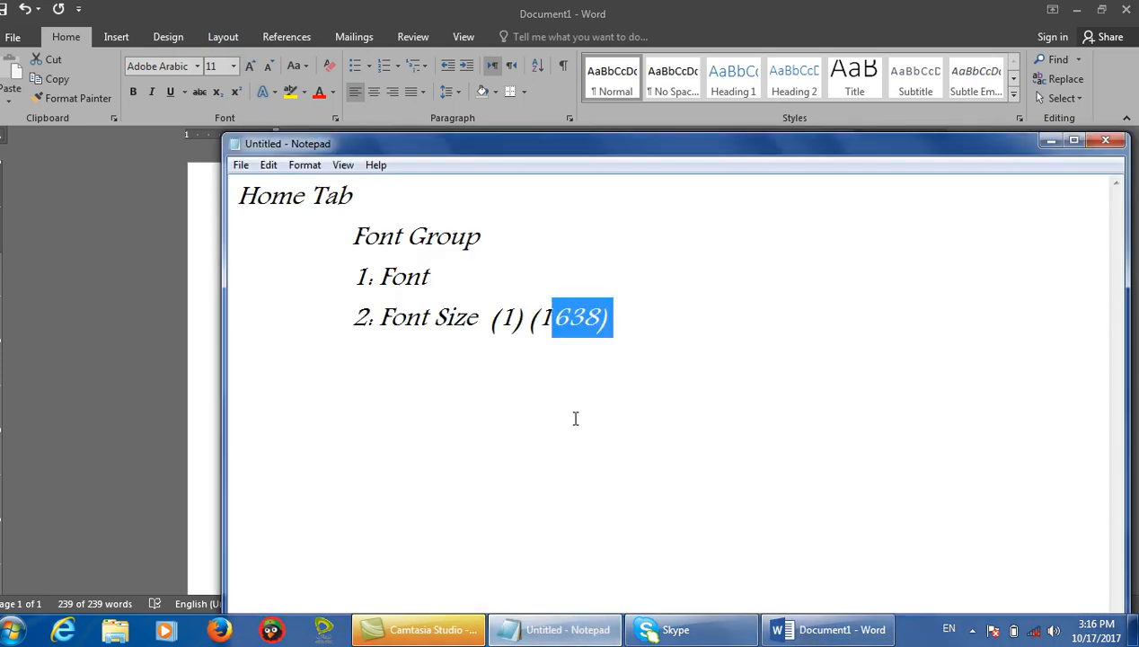
pyautogui.click(576, 418)
pyautogui.press('Return')
pyautogui.press('Tab')
pyautogui.write('3: Increase ')
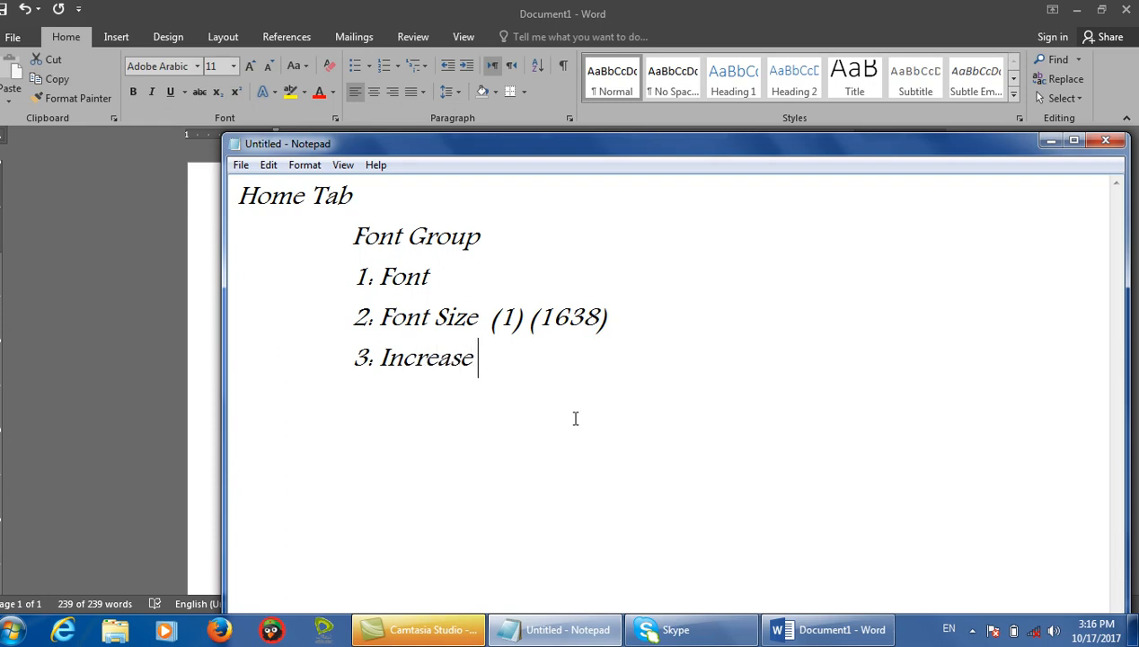
pyautogui.write('font size4')
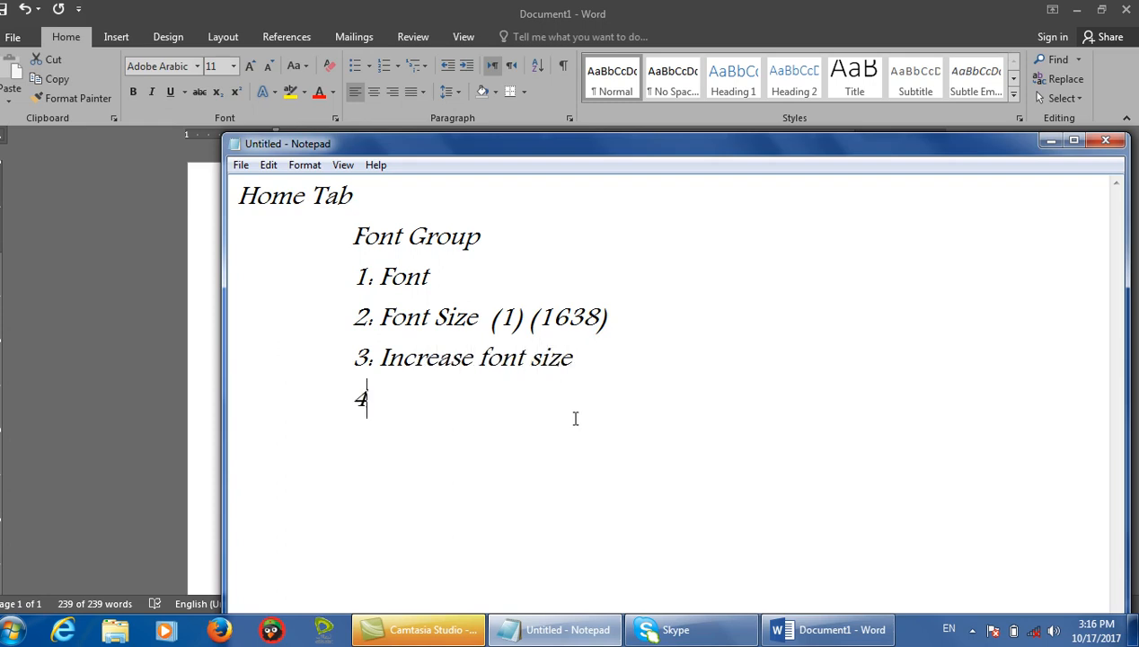
pyautogui.write('. Decrease font size')
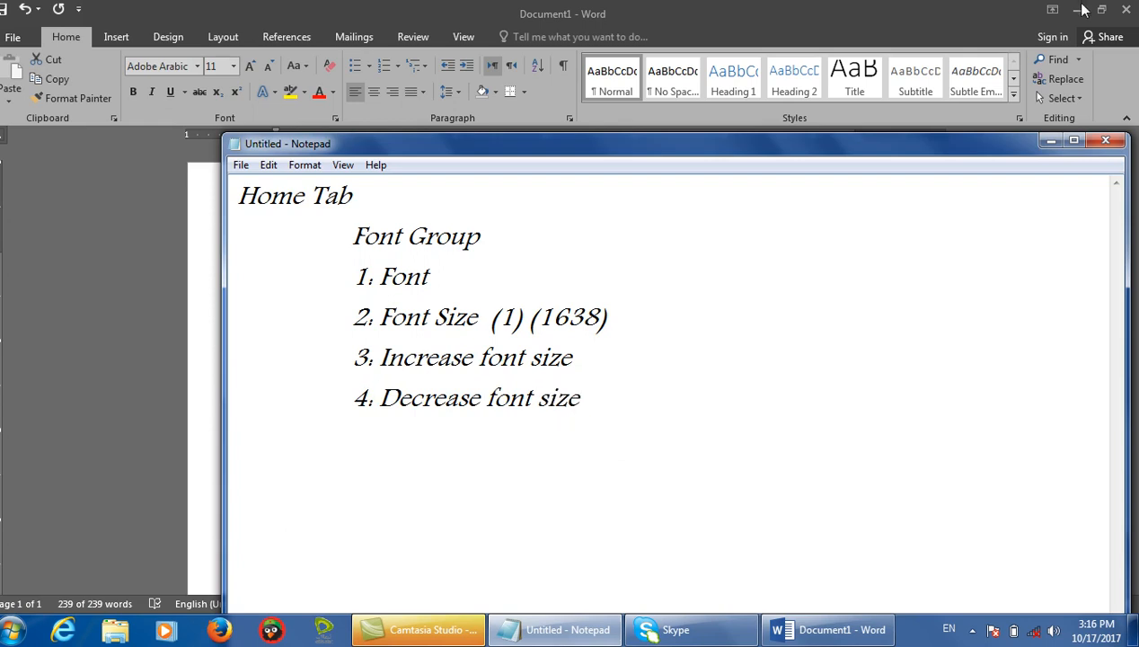
pyautogui.click(1049, 140)
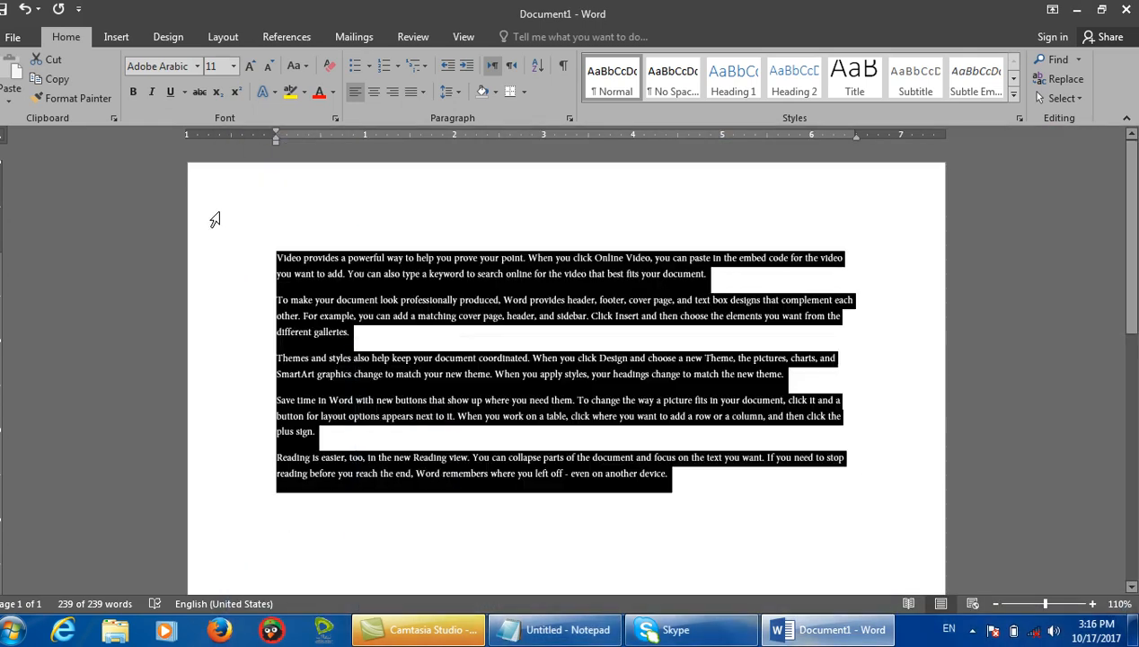
# Enlarge the selected paragraphs step by step with the Increase Font Size command up to 130.
pyautogui.click(249, 67)
pyautogui.click(250, 66)
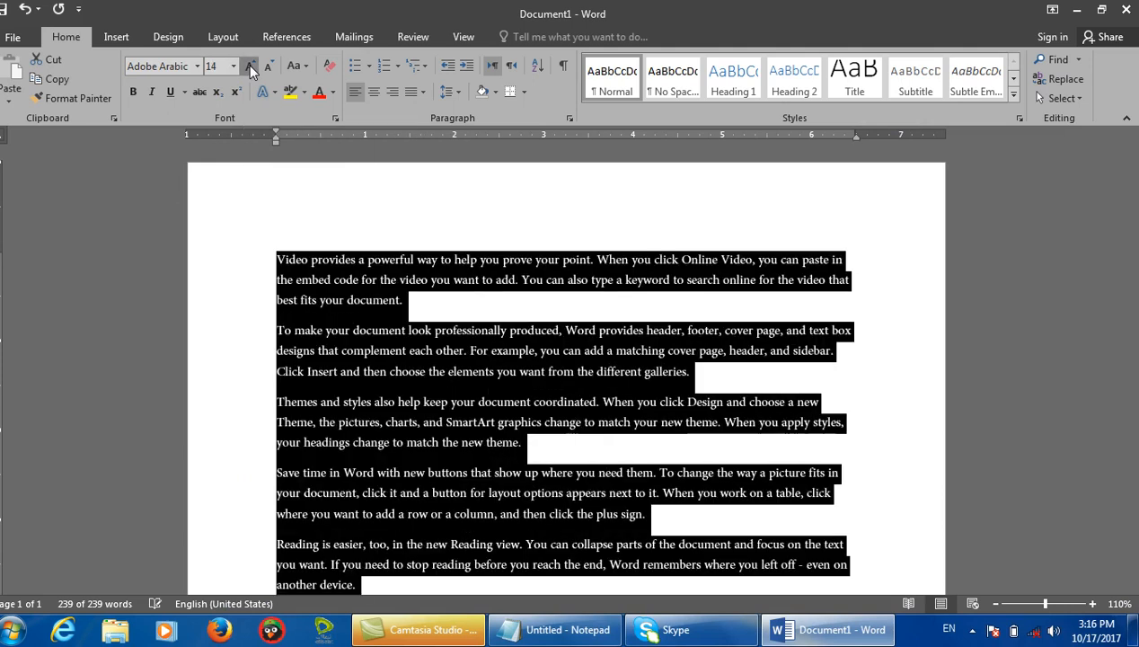
pyautogui.click(250, 66)
pyautogui.click(249, 66)
pyautogui.click(250, 66)
pyautogui.click(250, 67)
pyautogui.click(249, 66)
pyautogui.click(250, 66)
pyautogui.click(250, 66)
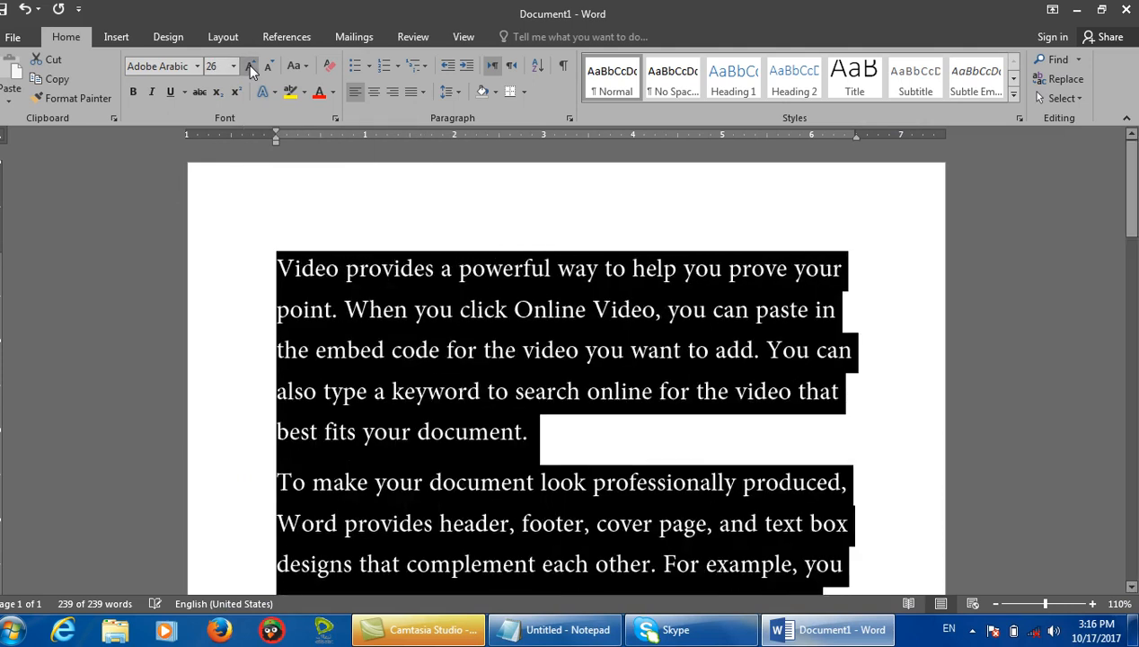
pyautogui.click(250, 67)
pyautogui.click(250, 66)
pyautogui.click(250, 67)
pyautogui.click(250, 66)
pyautogui.click(249, 67)
pyautogui.click(250, 67)
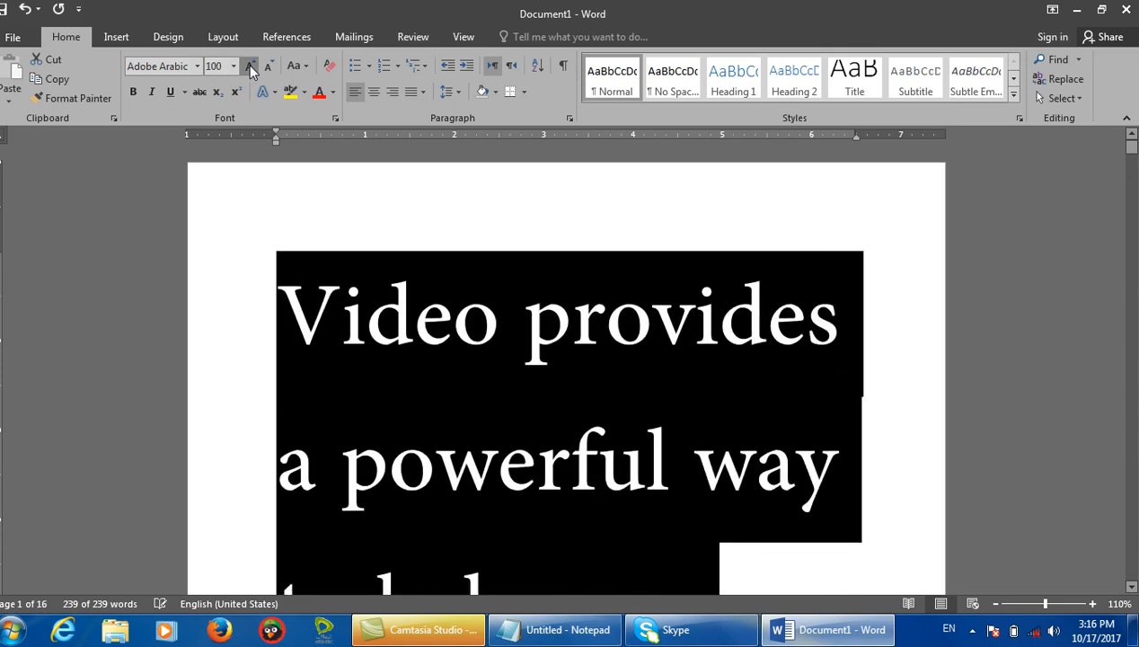
pyautogui.click(249, 67)
pyautogui.click(249, 67)
pyautogui.click(250, 67)
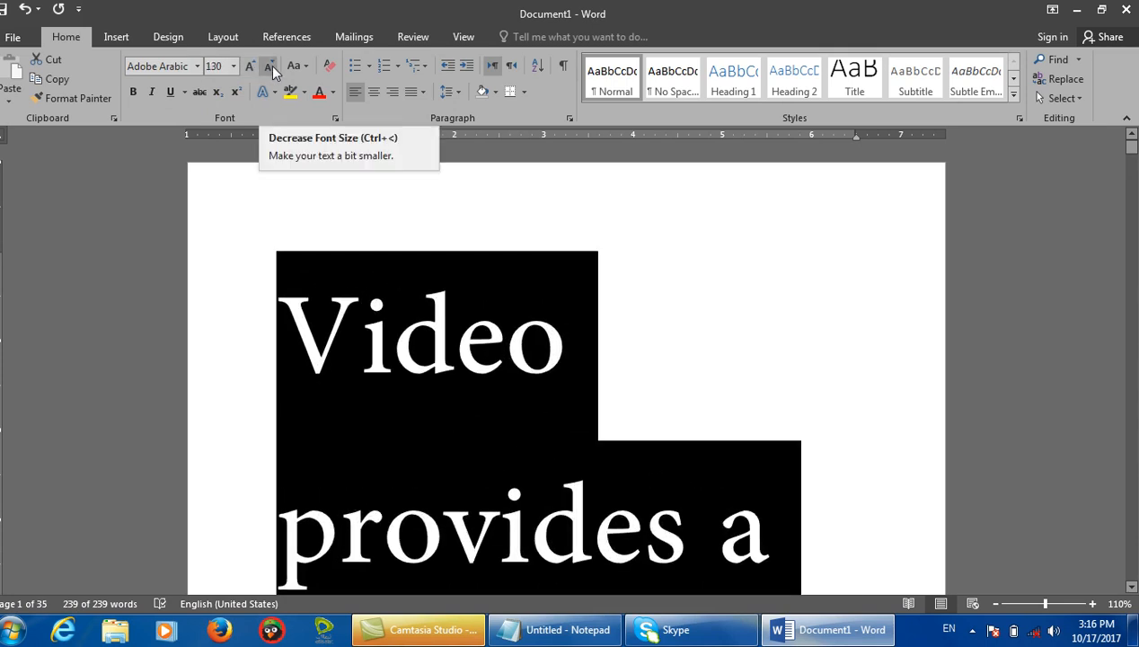
# Shrink the selected paragraphs step by step with the Decrease Font Size command down to 16.
pyautogui.click(270, 65)
pyautogui.click(269, 66)
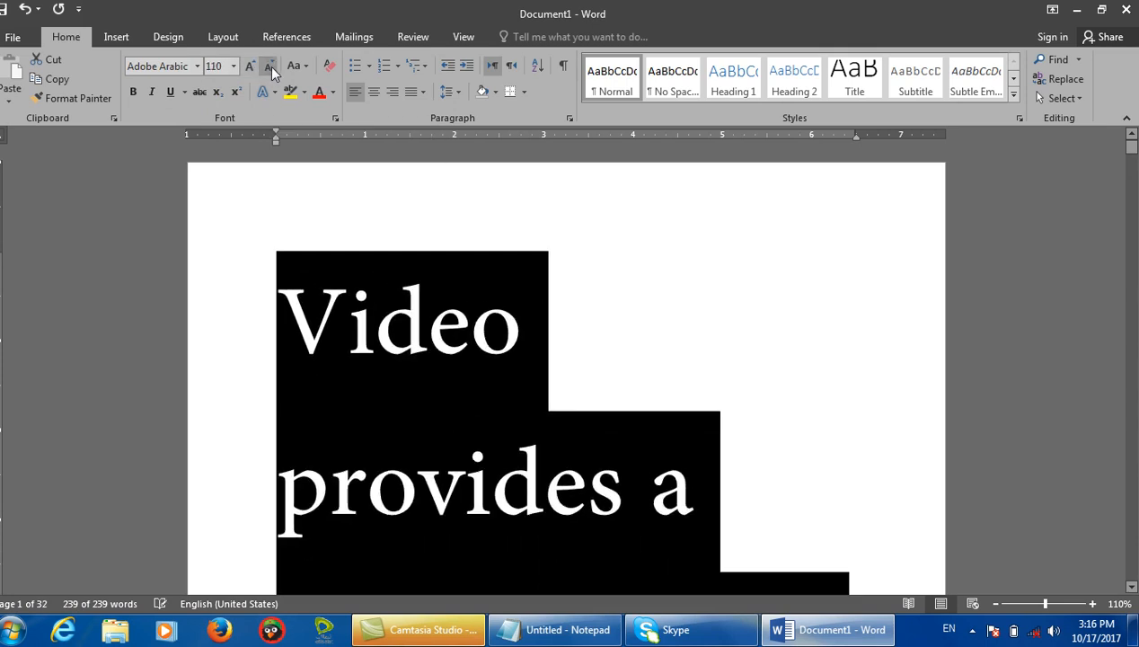
pyautogui.click(269, 66)
pyautogui.click(270, 66)
pyautogui.click(269, 67)
pyautogui.click(270, 66)
pyautogui.click(270, 67)
pyautogui.click(270, 66)
pyautogui.click(269, 66)
pyautogui.click(270, 67)
pyautogui.click(267, 70)
pyautogui.click(267, 70)
pyautogui.click(267, 70)
pyautogui.click(267, 70)
pyautogui.click(266, 70)
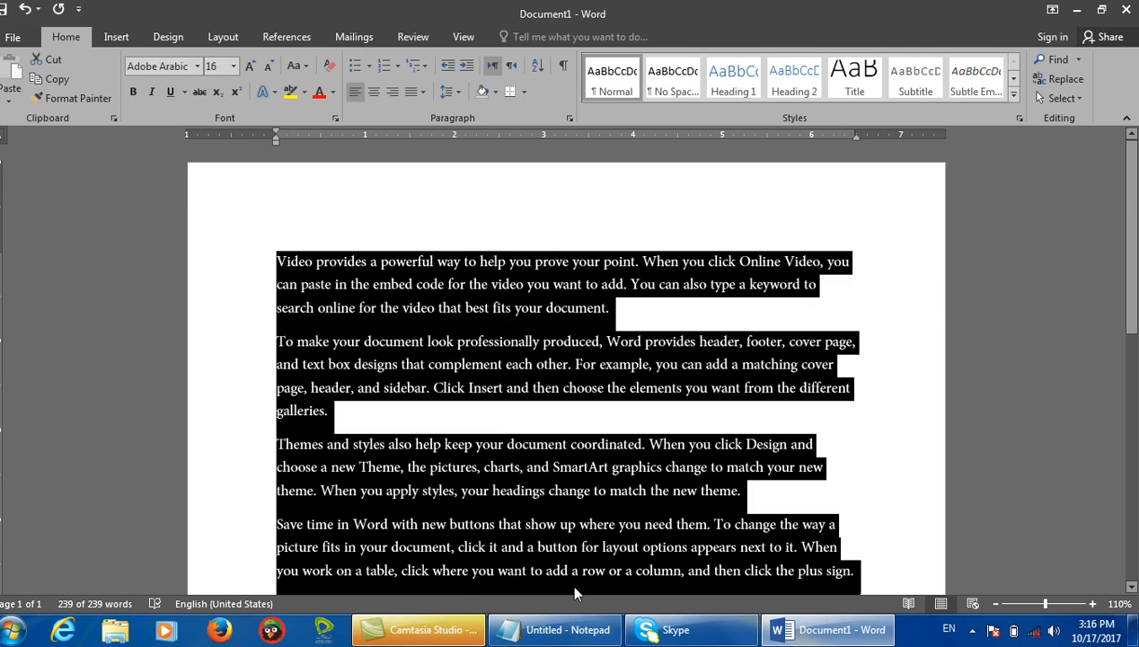
# Append "(Control + Shift + >)" to Notepad line 3 and "(Control + Shift + <)" to line 4, and return to Word.
pyautogui.click(566, 630)
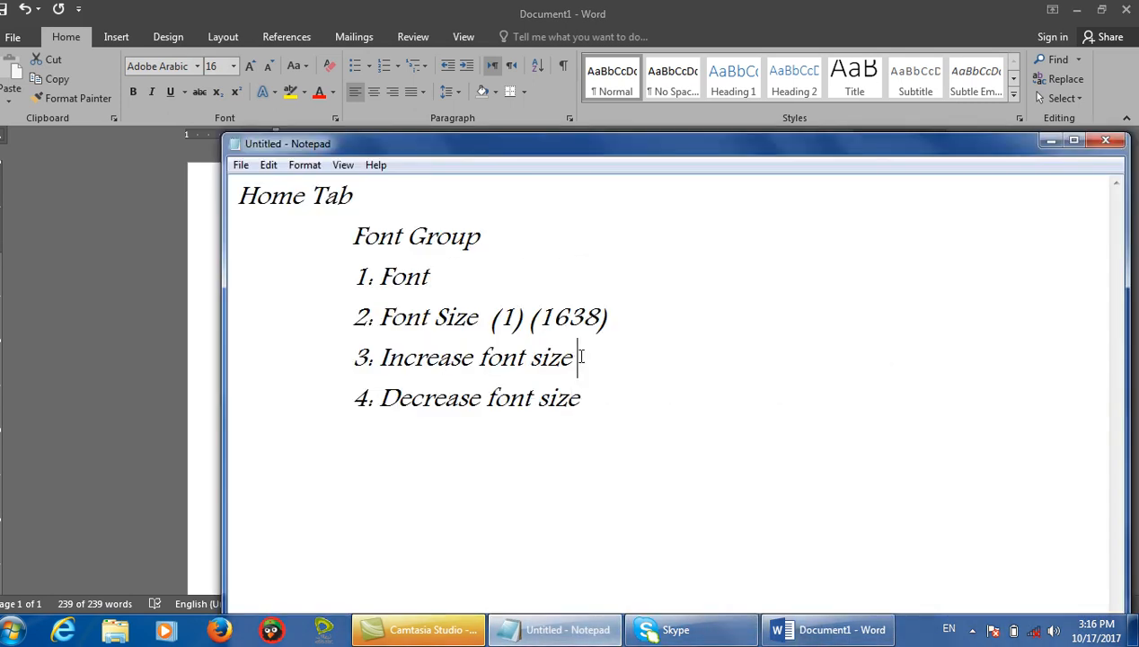
pyautogui.write('(Control + Shift')
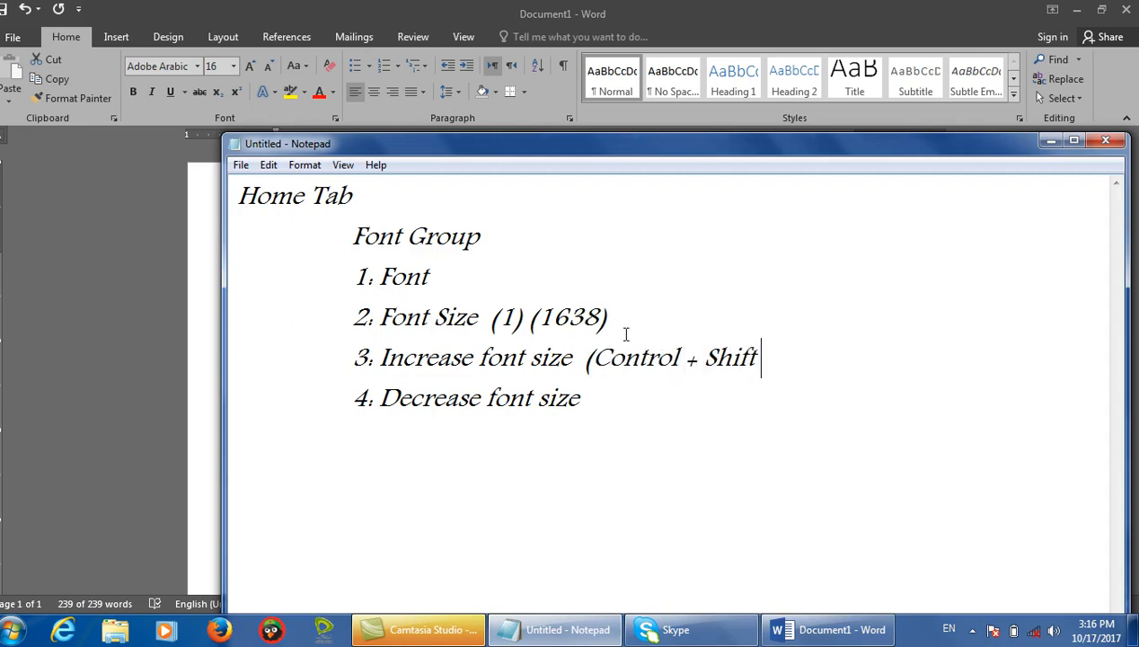
pyautogui.write(' + >)')
pyautogui.press('Down')
pyautogui.write('(Control + ')
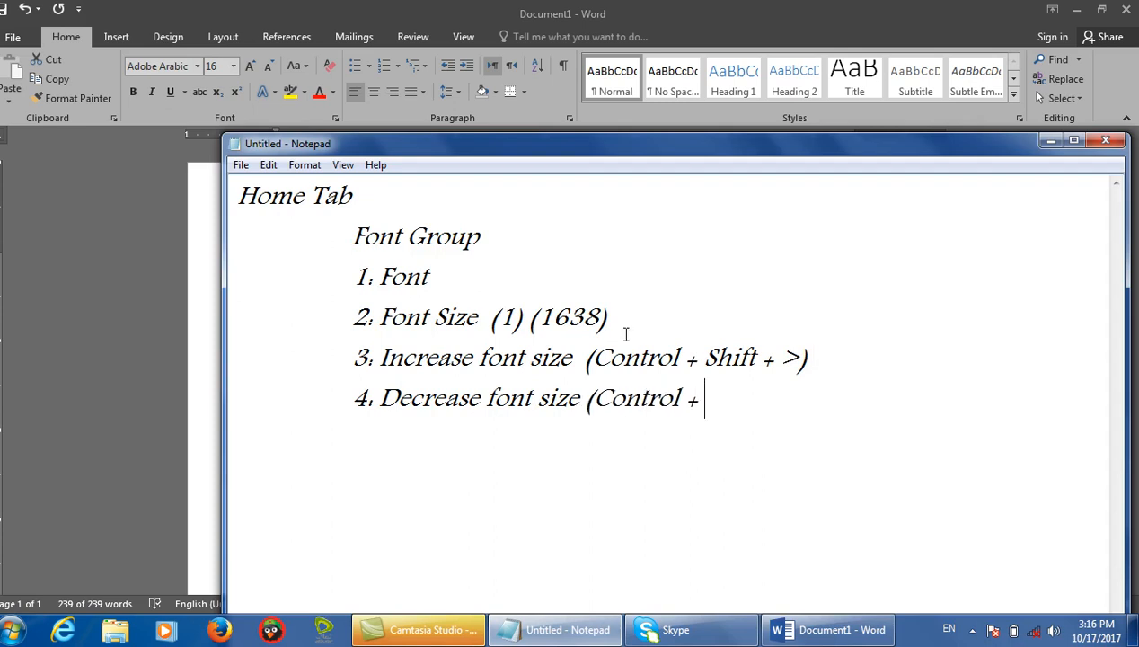
pyautogui.write('Shift + <)')
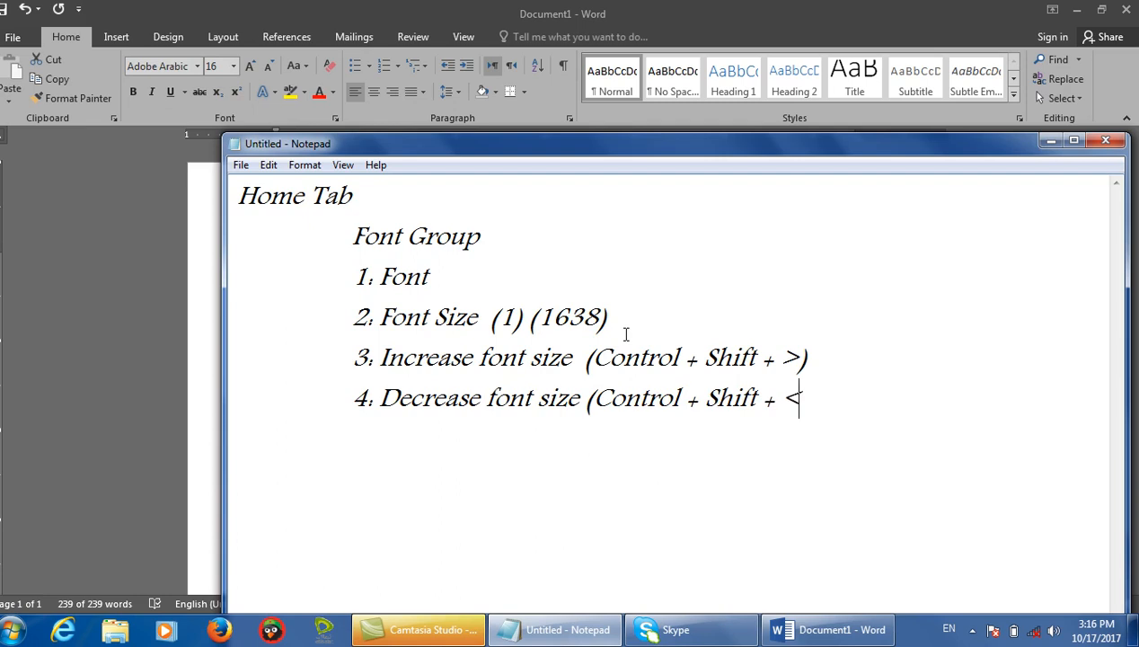
pyautogui.click(1051, 142)
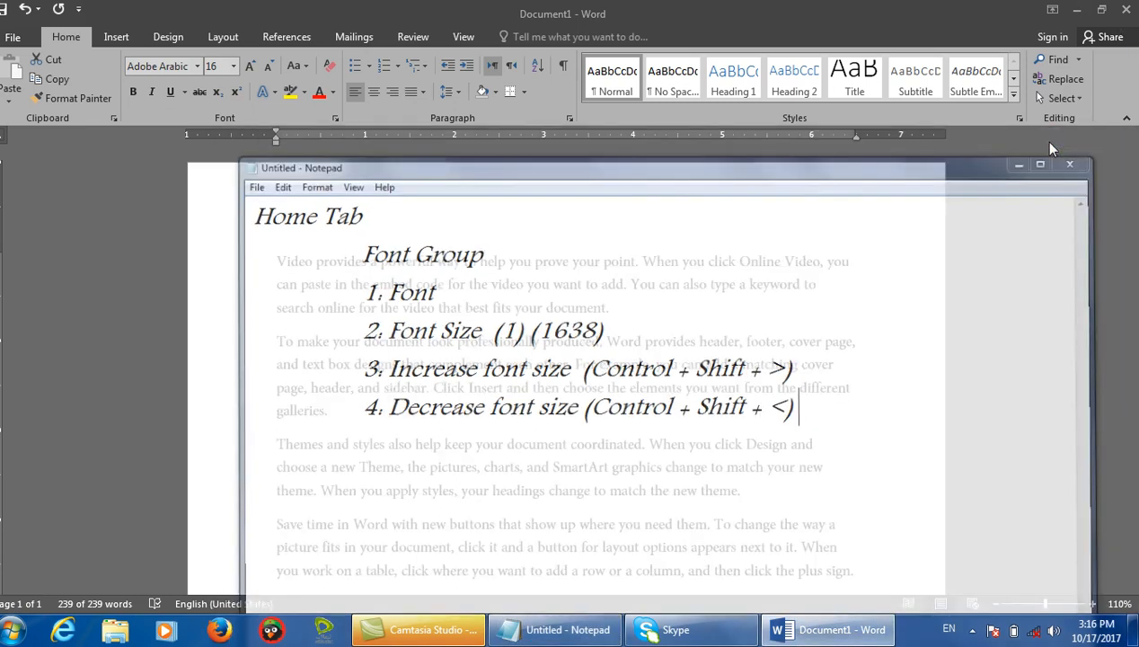
# Enlarge the selected paragraphs again in repeated font size increments, up to at least 170.
pyautogui.hotkey('ctrl', 'shift', '.')
pyautogui.hotkey('ctrl', 'shift', '.')
pyautogui.hotkey('ctrl', 'shift', '.')
pyautogui.hotkey('ctrl', 'shift', '.')
pyautogui.hotkey('ctrl', 'shift', '.')
pyautogui.hotkey('ctrl', 'shift', '.')
pyautogui.hotkey('ctrl', 'shift', '.')
pyautogui.hotkey('ctrl', 'shift', '.')
pyautogui.hotkey('ctrl', 'shift', '.')
pyautogui.hotkey('ctrl', 'shift', '.')
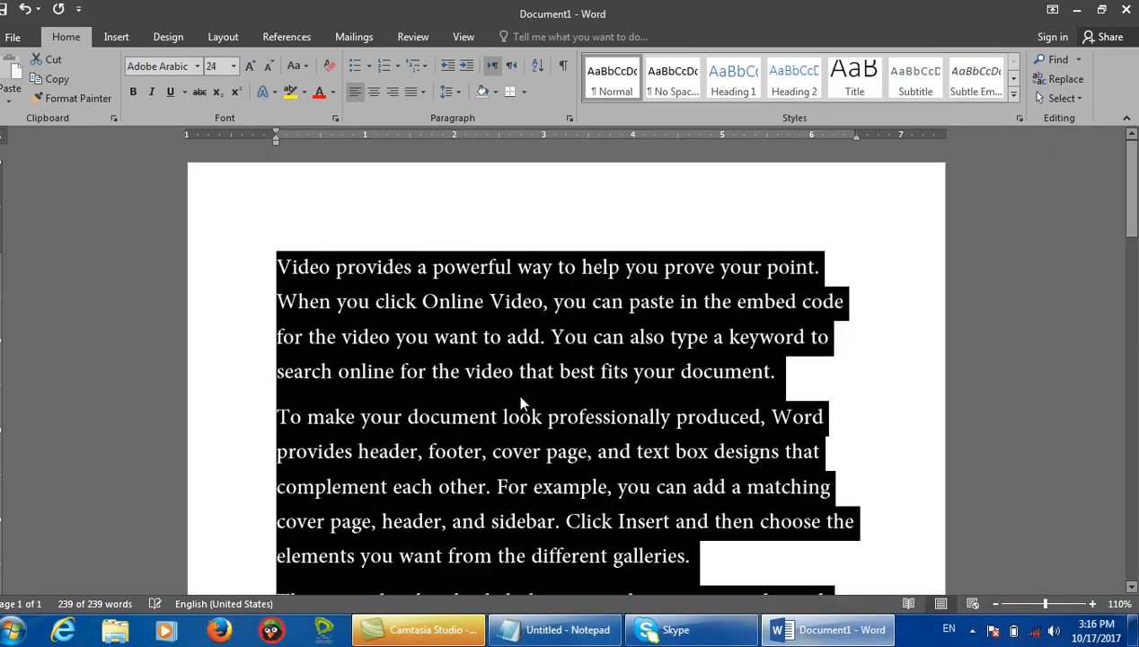
pyautogui.hotkey('ctrl', 'shift', '.')
pyautogui.hotkey('ctrl', 'shift', '.')
pyautogui.hotkey('ctrl', 'shift', '.')
pyautogui.hotkey('ctrl', 'shift', '.')
pyautogui.hotkey('ctrl', 'shift', '.')
pyautogui.hotkey('ctrl', 'shift', '.')
pyautogui.hotkey('ctrl', 'shift', '.')
pyautogui.hotkey('ctrl', 'shift', '.')
pyautogui.hotkey('ctrl', 'shift', '.')
pyautogui.hotkey('ctrl', 'shift', '.')
pyautogui.hotkey('ctrl', 'shift', '.')
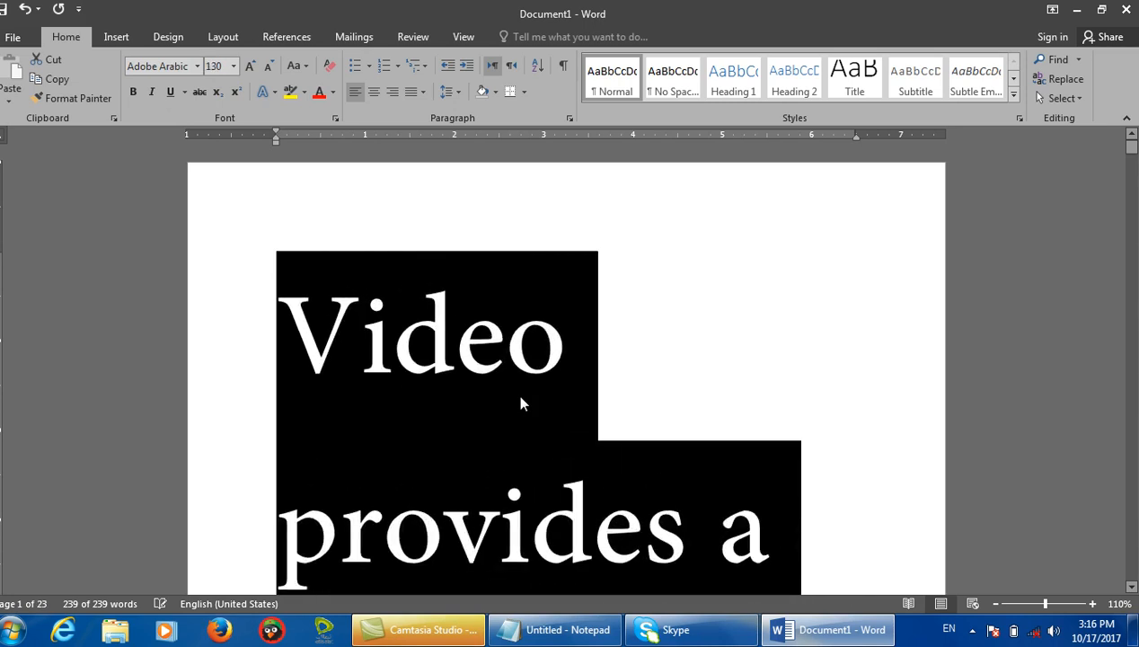
pyautogui.hotkey('ctrl', 'shift', '.')
# Reduce the selected paragraphs in repeated font size decrements until the size is 14.
pyautogui.hotkey('ctrl', 'shift', ',')
pyautogui.hotkey('ctrl', 'shift', ',')
pyautogui.hotkey('ctrl', 'shift', ',')
pyautogui.hotkey('ctrl', 'shift', ',')
pyautogui.hotkey('ctrl', 'shift', ',')
pyautogui.hotkey('ctrl', 'shift', ',')
pyautogui.hotkey('ctrl', 'shift', ',')
pyautogui.hotkey('ctrl', 'shift', ',')
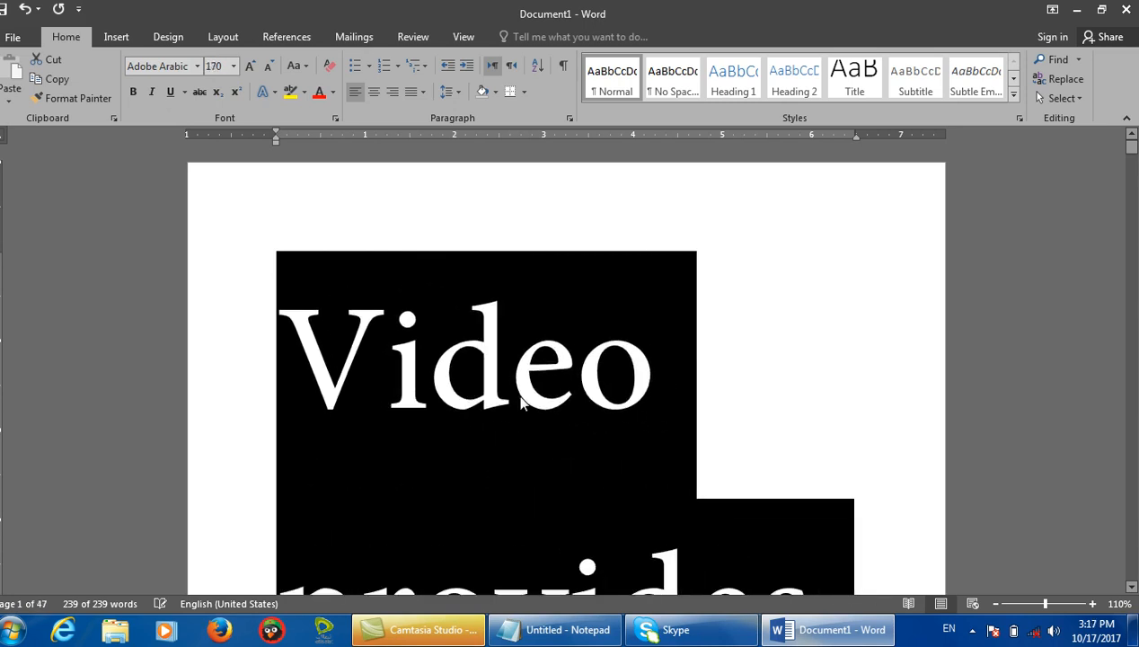
pyautogui.hotkey('ctrl', 'shift', ',')
pyautogui.hotkey('ctrl', 'shift', ',')
pyautogui.hotkey('ctrl', 'shift', ',')
pyautogui.hotkey('ctrl', 'shift', ',')
pyautogui.hotkey('ctrl', 'shift', ',')
pyautogui.hotkey('ctrl', 'shift', ',')
pyautogui.hotkey('ctrl', 'shift', ',')
pyautogui.hotkey('ctrl', 'shift', ',')
pyautogui.hotkey('ctrl', 'shift', ',')
pyautogui.hotkey('ctrl', 'shift', ',')
pyautogui.hotkey('ctrl', 'shift', ',')
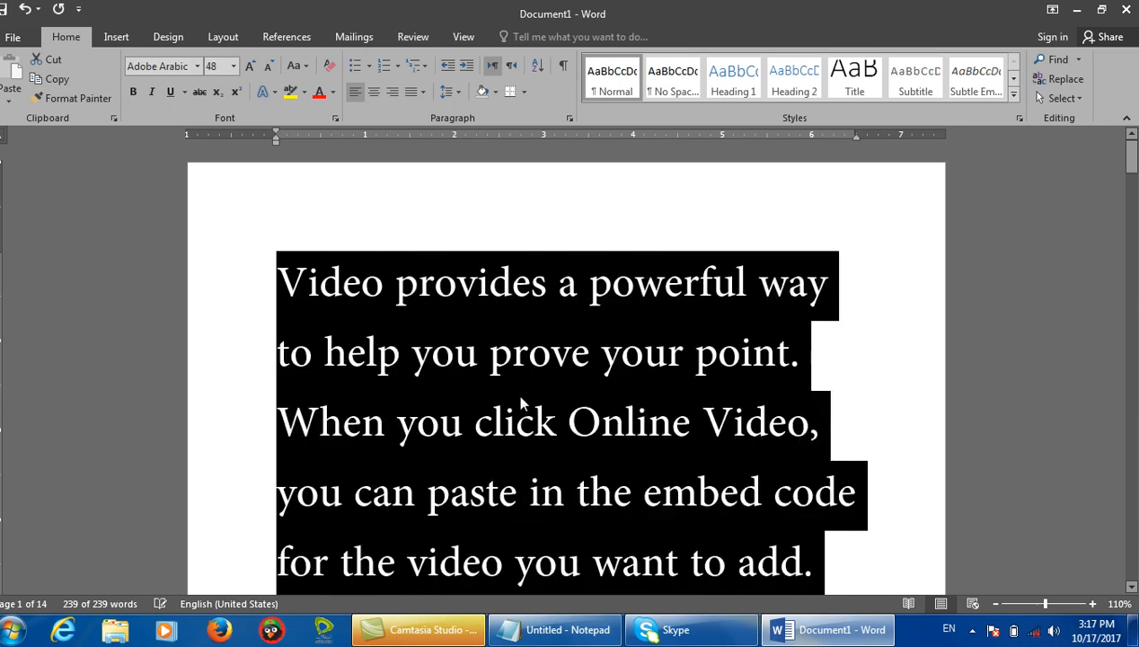
pyautogui.hotkey('ctrl', 'shift', ',')
pyautogui.hotkey('ctrl', 'shift', ',')
pyautogui.hotkey('ctrl', 'shift', ',')
pyautogui.hotkey('ctrl', 'shift', ',')
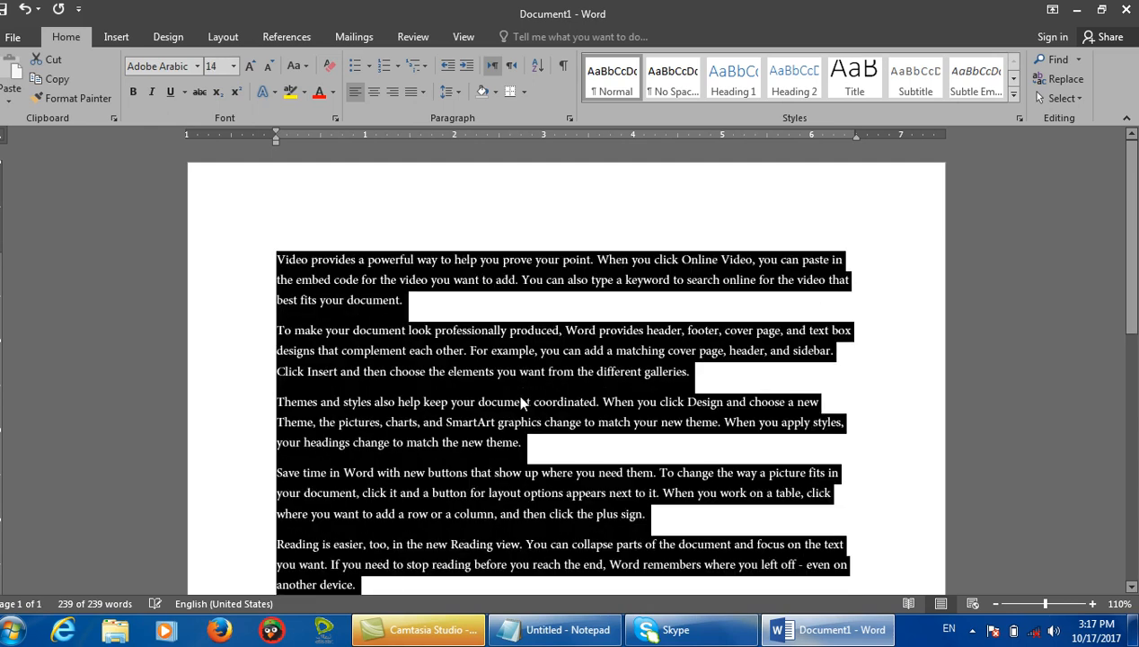
pyautogui.click(306, 66)
pyautogui.press('Escape')
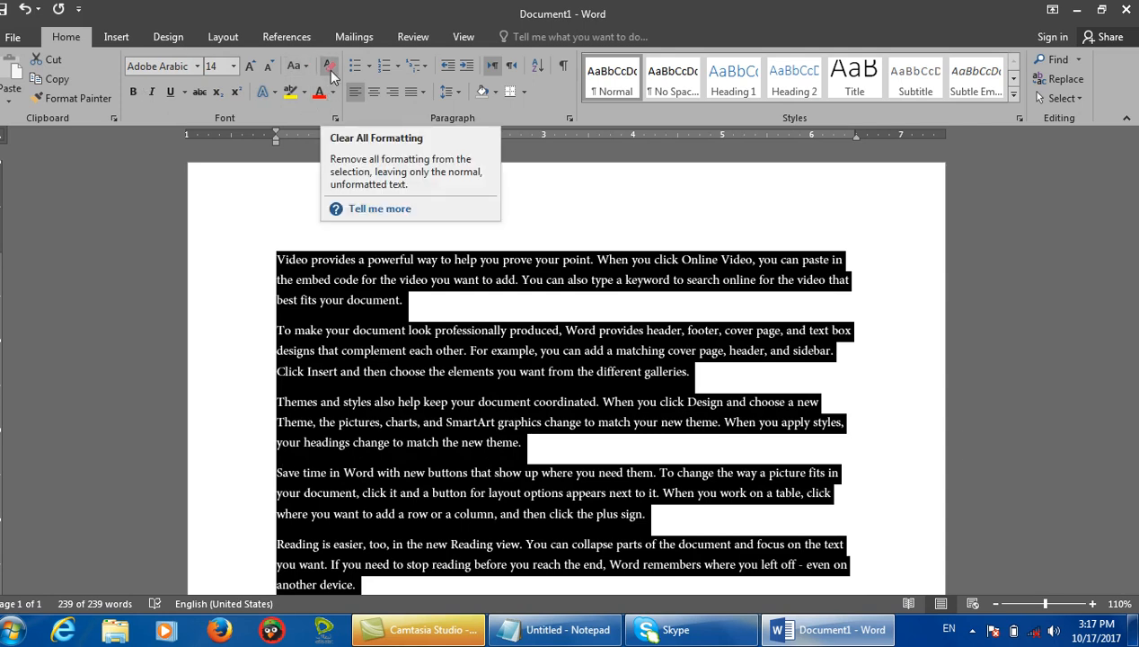
pyautogui.click(289, 196)
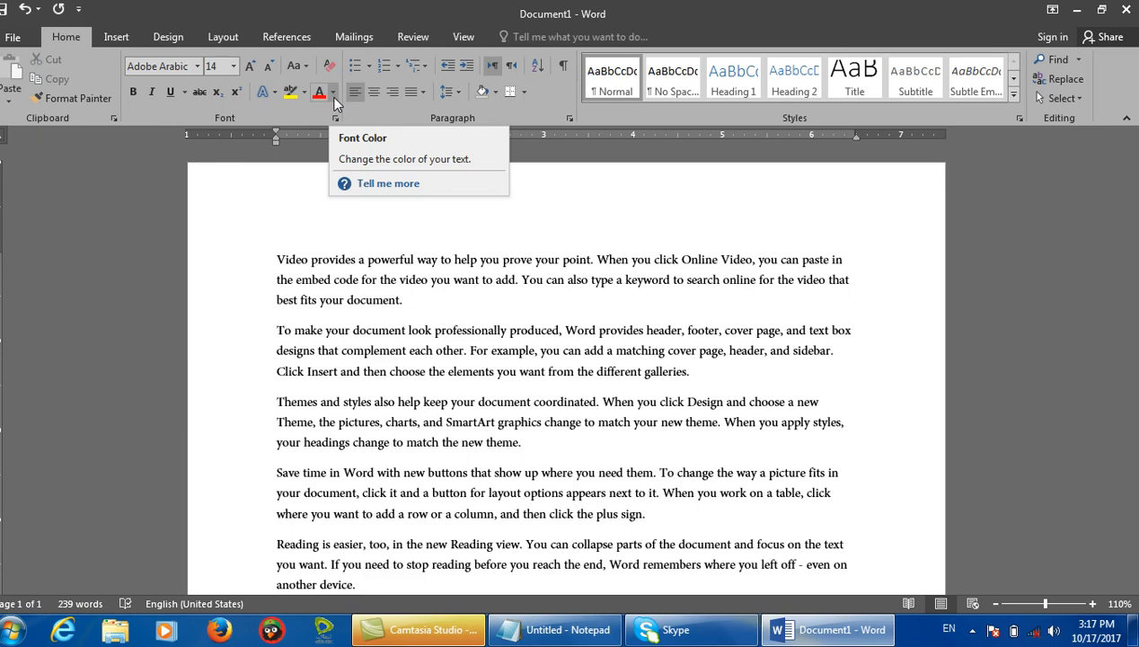
# Add the line "5: Font Color" to the feature list in Notepad.
pyautogui.click(557, 630)
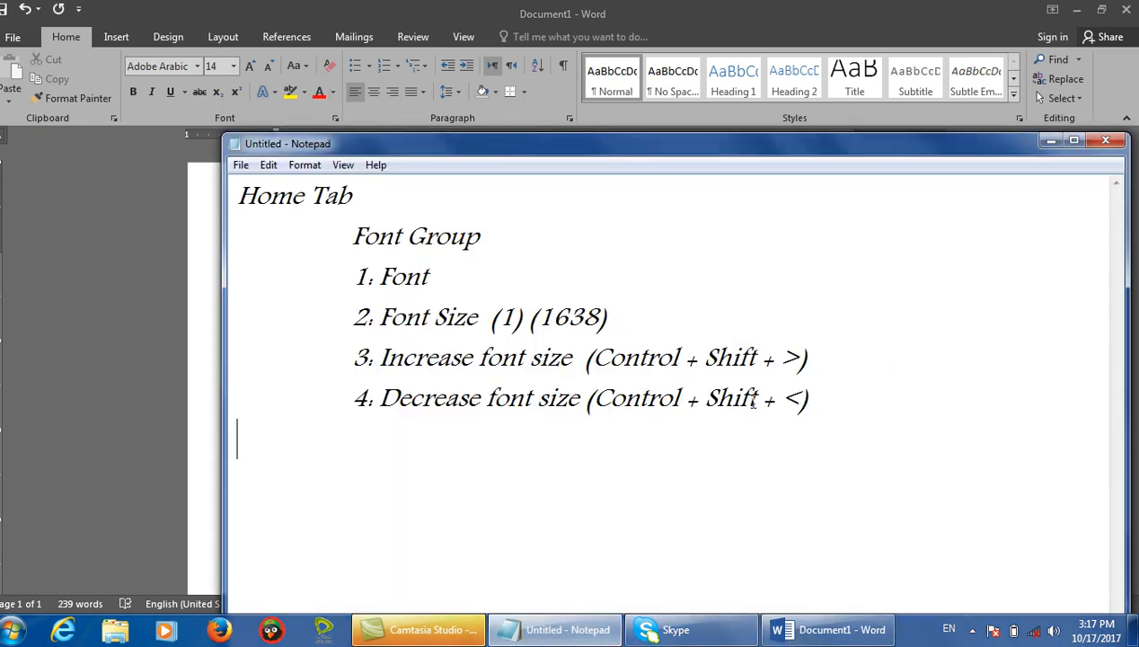
pyautogui.write('5. fon')
pyautogui.press('BackSpace')
pyautogui.press('BackSpace')
pyautogui.press('BackSpace')
pyautogui.write('Font Color')
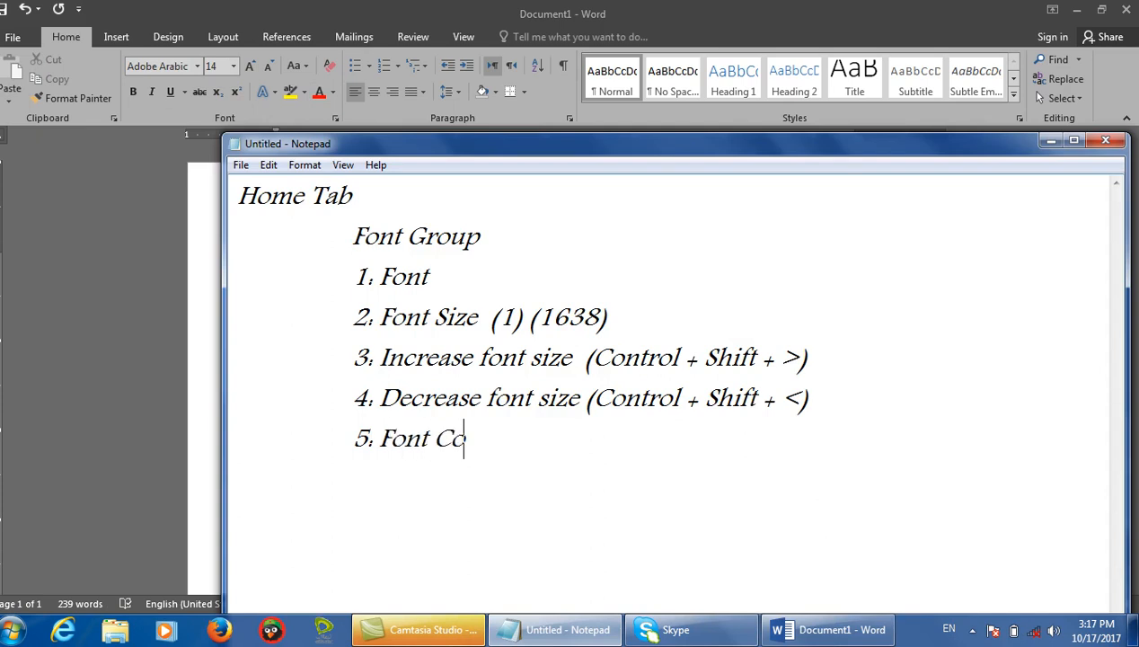
# Return to Word, select the whole document text and apply the standard red font color.
pyautogui.click(211, 307)
pyautogui.hotkey('ctrl', 'a')
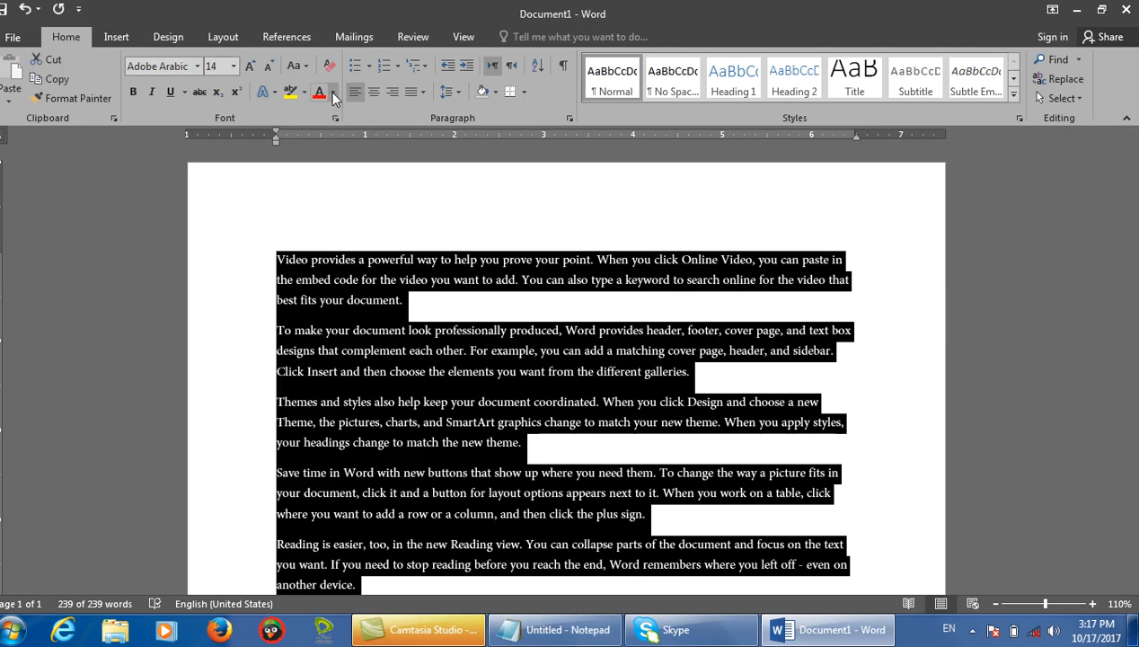
pyautogui.click(332, 93)
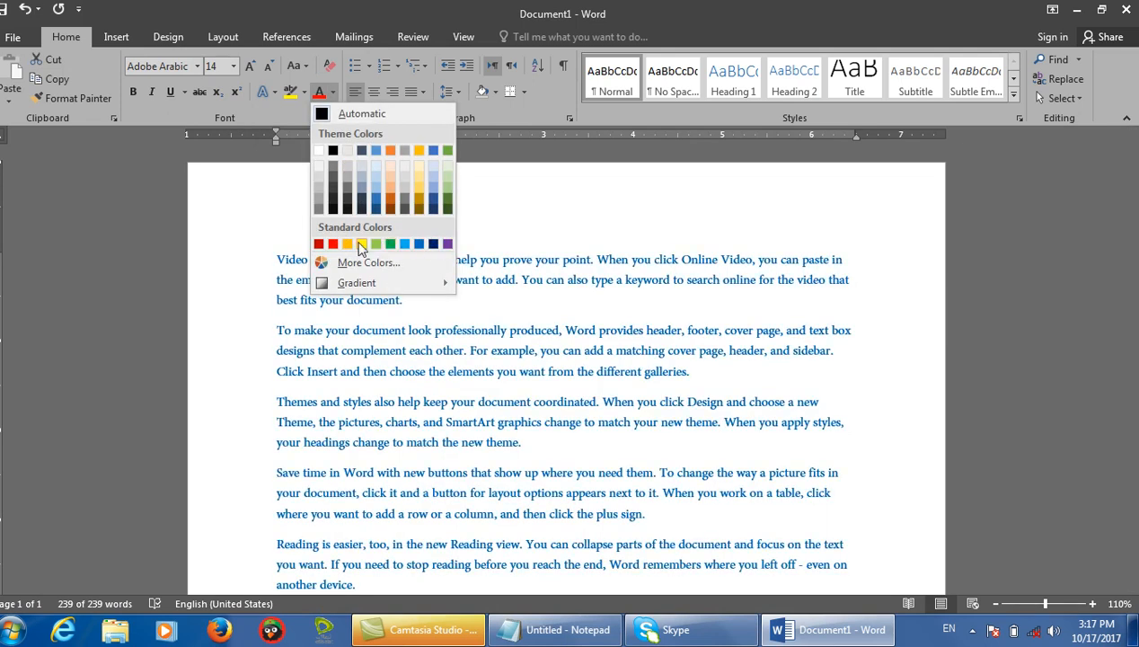
pyautogui.click(338, 243)
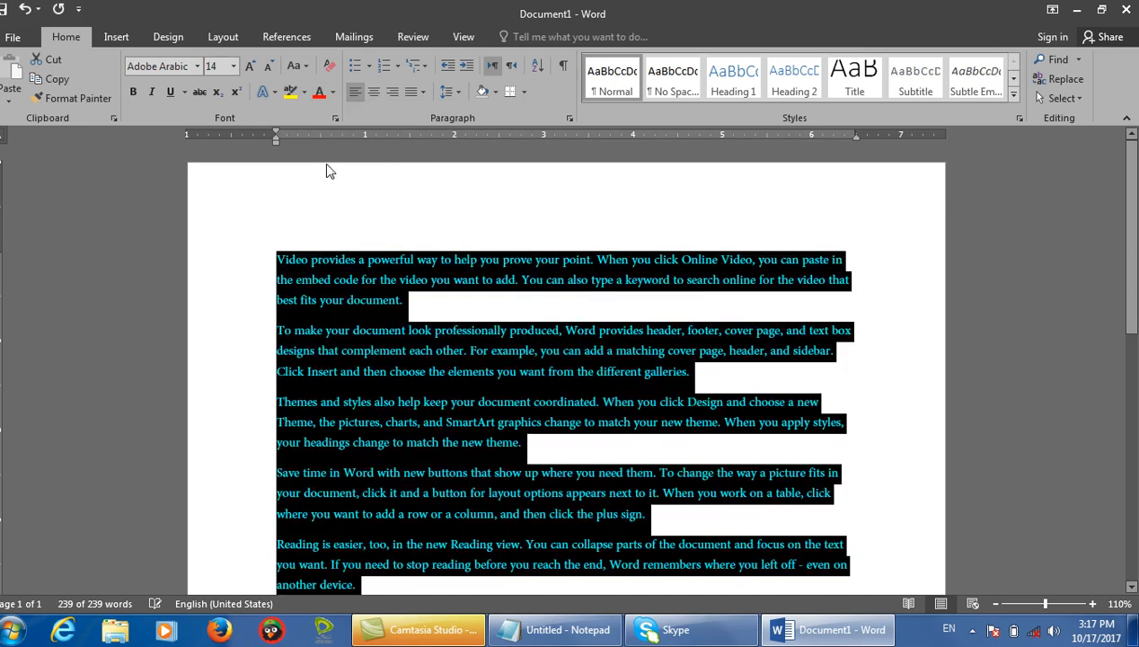
# Try a dark red standard color and a custom purple with RGB 107, 59, 107 in the Colors dialog for the text.
pyautogui.click(332, 93)
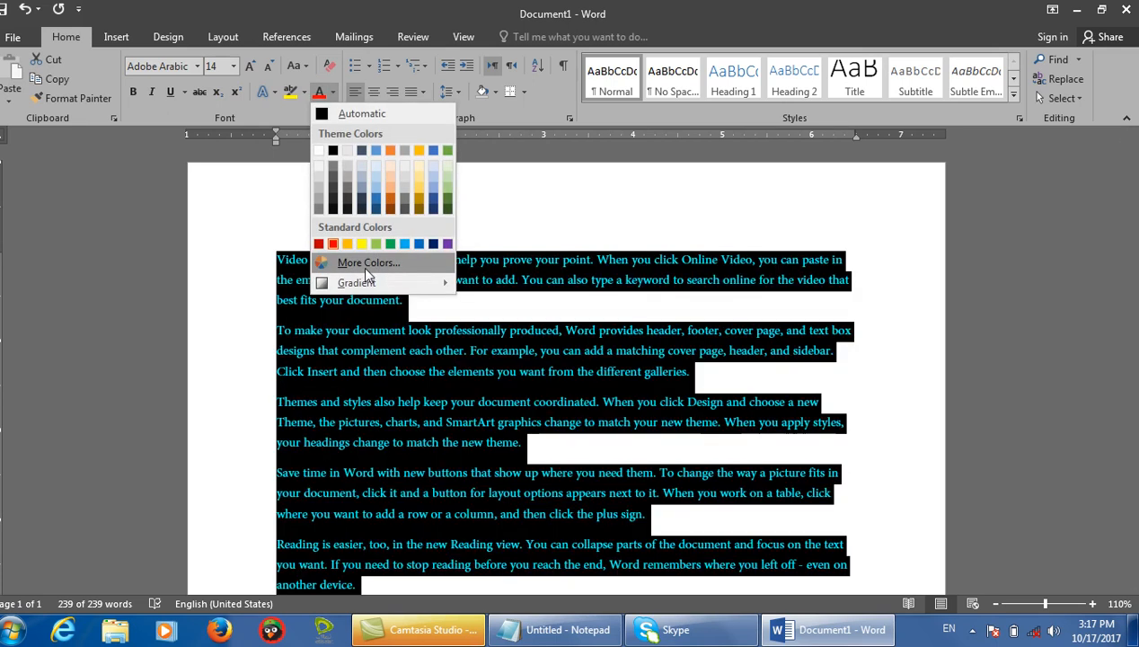
pyautogui.click(365, 263)
pyautogui.click(507, 309)
pyautogui.click(552, 350)
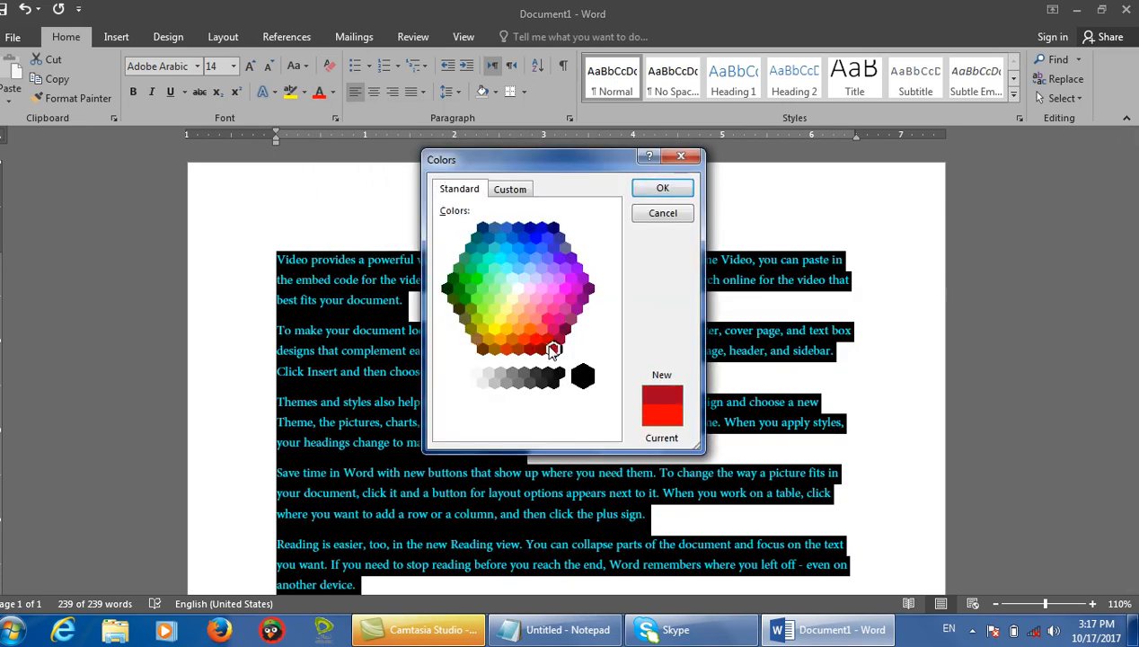
pyautogui.click(510, 188)
pyautogui.click(553, 283)
pyautogui.click(562, 299)
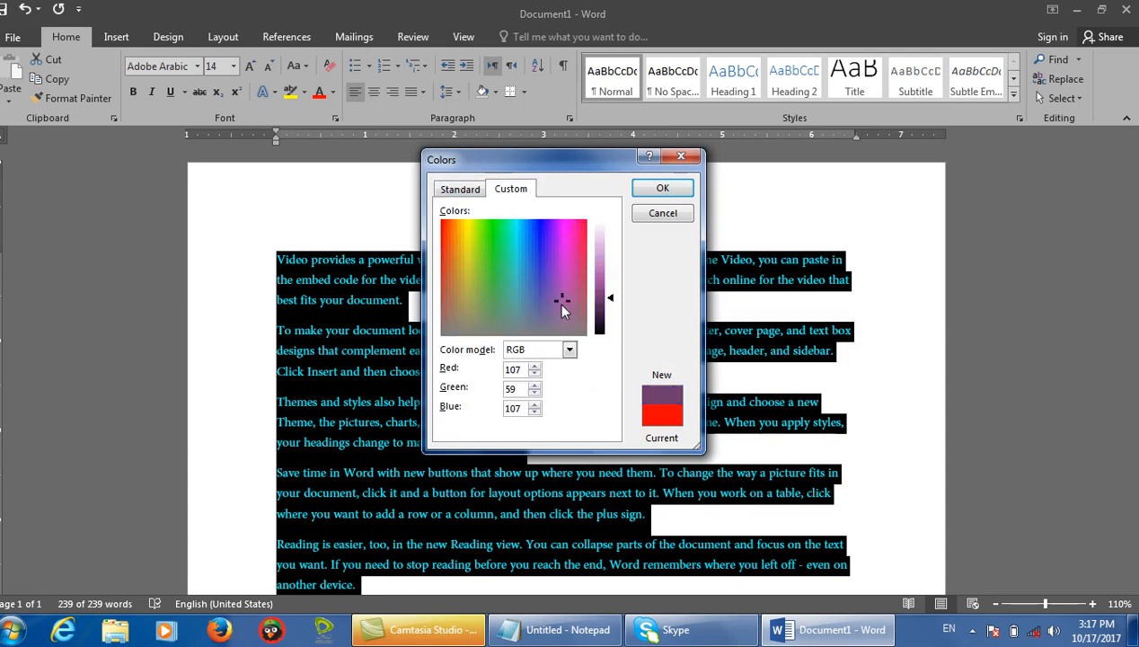
# Switch to Notepad, add the line "6: RGB (Red Green Blue)" below "5: Font Color", and return to Word's Colors dialog.
pyautogui.click(573, 628)
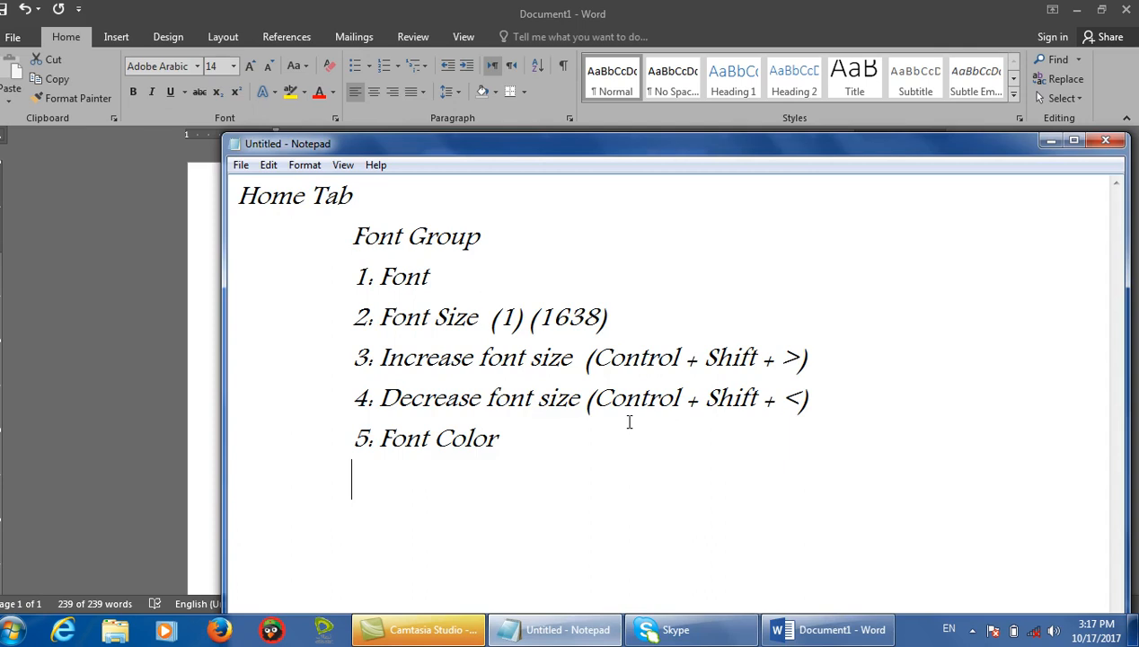
pyautogui.press('Return')
pyautogui.write('6. RE')
pyautogui.press('BackSpace')
pyautogui.write('GB (')
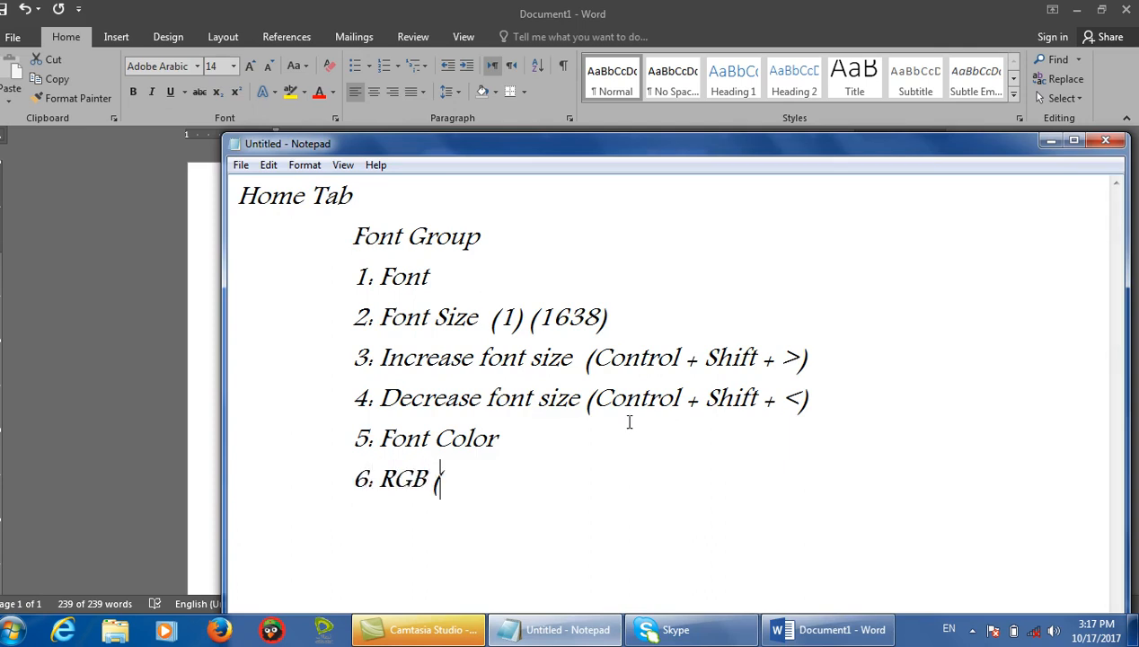
pyautogui.write('Red Green Blue)')
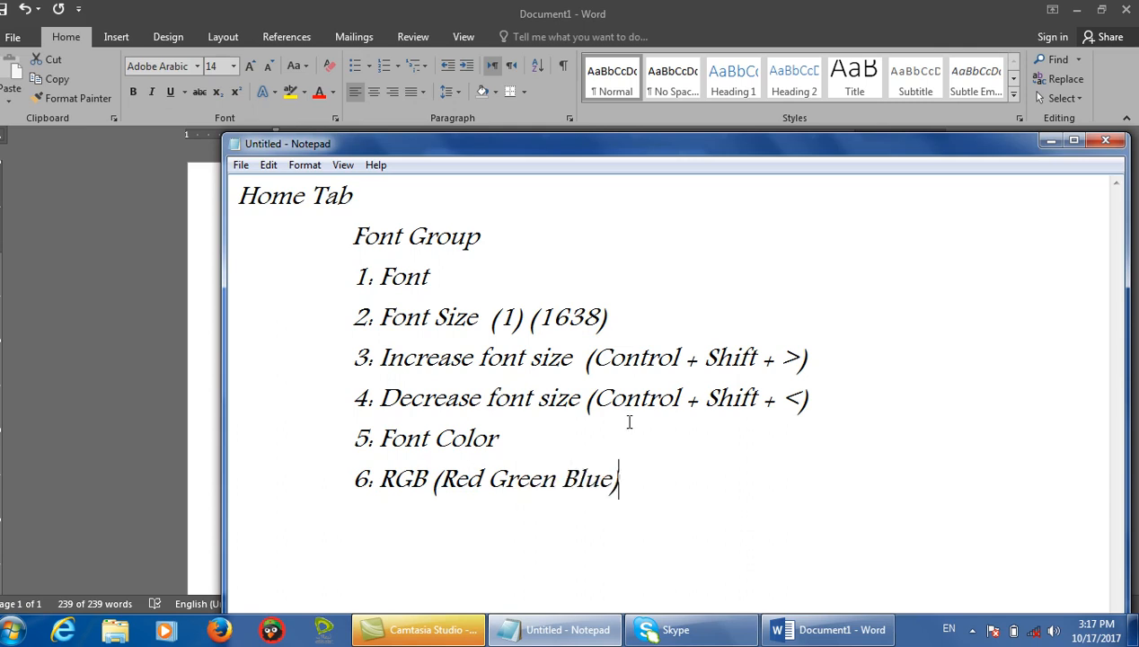
pyautogui.press('Return')
pyautogui.moveTo(633, 477); pyautogui.dragTo(419, 501)
pyautogui.click(1051, 141)
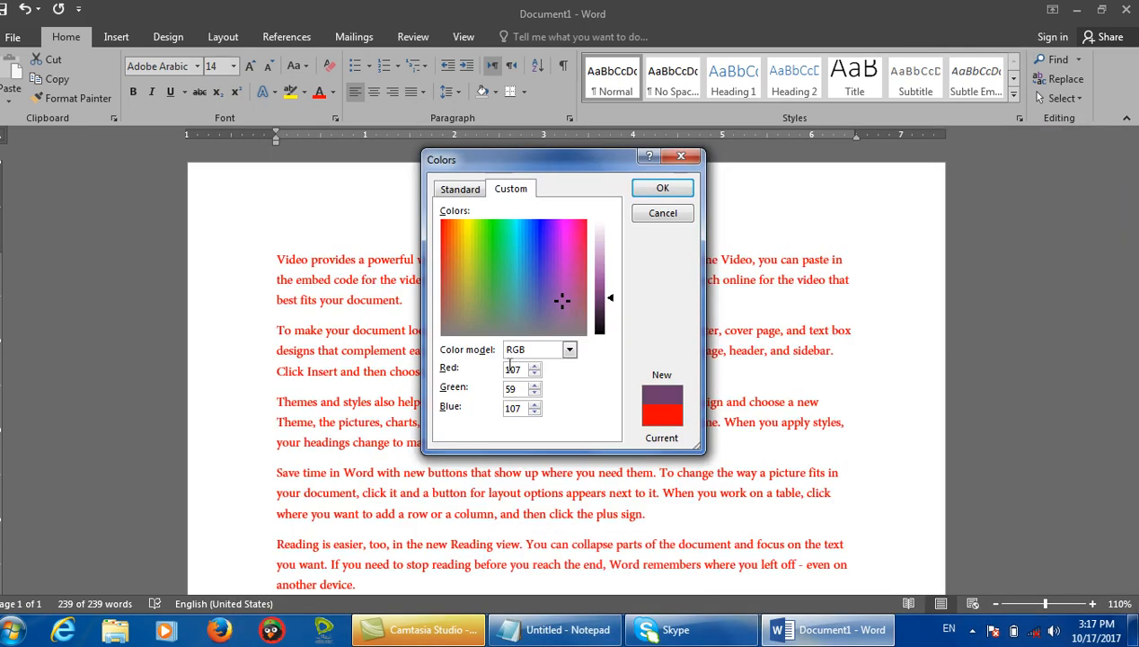
pyautogui.hotkey('ctrl', 'shift', 'd')
pyautogui.moveTo(500, 357)
pyautogui.mouseDown()
pyautogui.moveTo(551, 378)
pyautogui.moveTo(537, 390)
pyautogui.moveTo(550, 396)
pyautogui.moveTo(551, 429)
pyautogui.mouseUp()
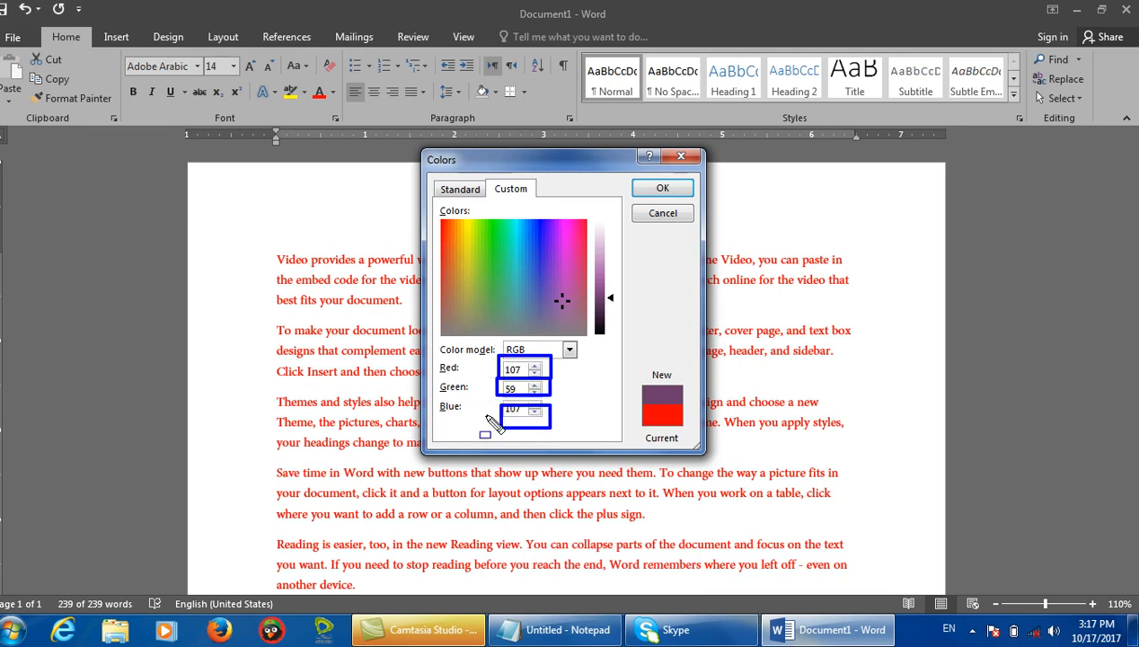
pyautogui.press('Escape')
# In Notepad, add the lines "Red (200)", "Green (300)" and "Blue (400)" below the RGB entry.
pyautogui.click(525, 632)
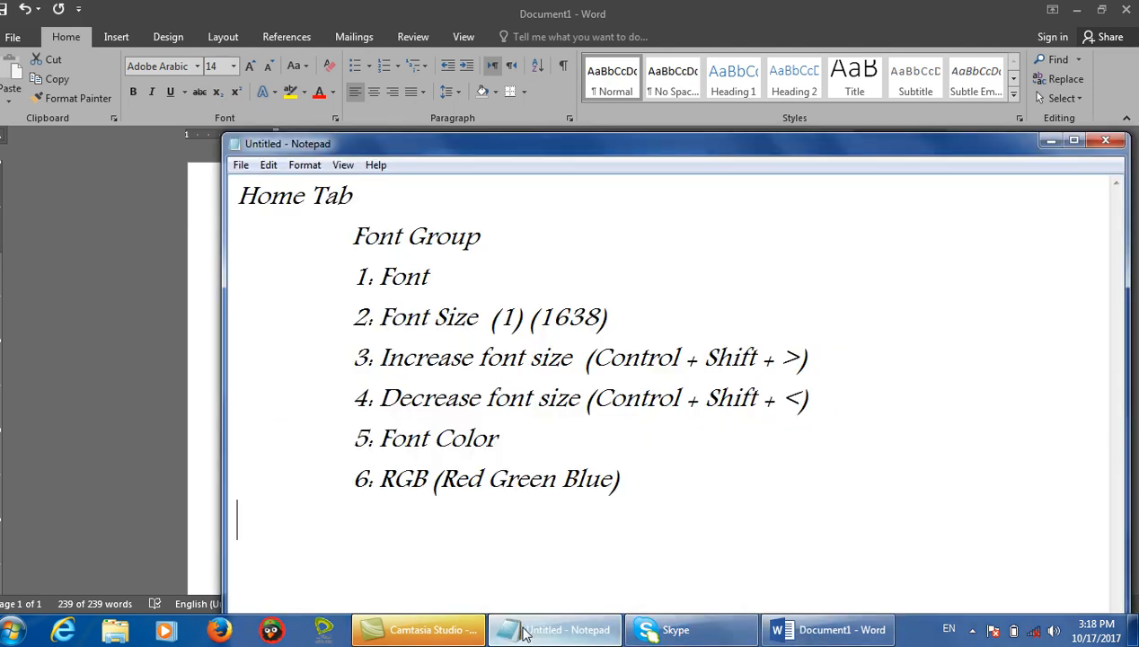
pyautogui.press('BackSpace')
pyautogui.write('Re')
pyautogui.press('BackSpace')
pyautogui.press('BackSpace')
pyautogui.press('Return')
pyautogui.write('Red (200)')
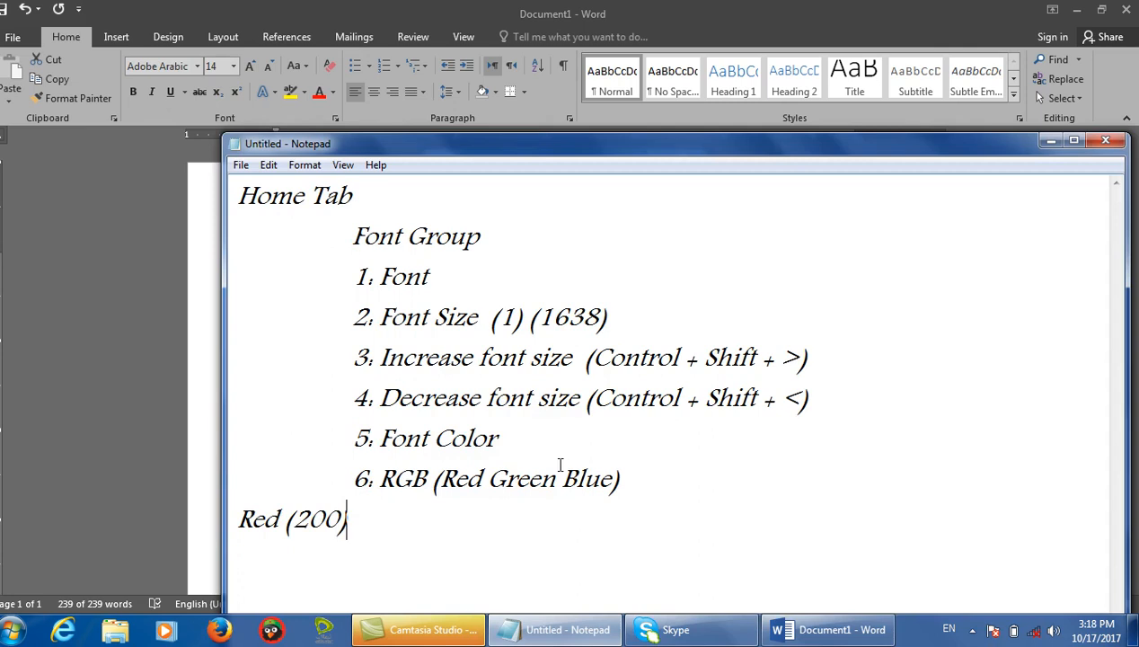
pyautogui.press('Return')
pyautogui.write('Green ')
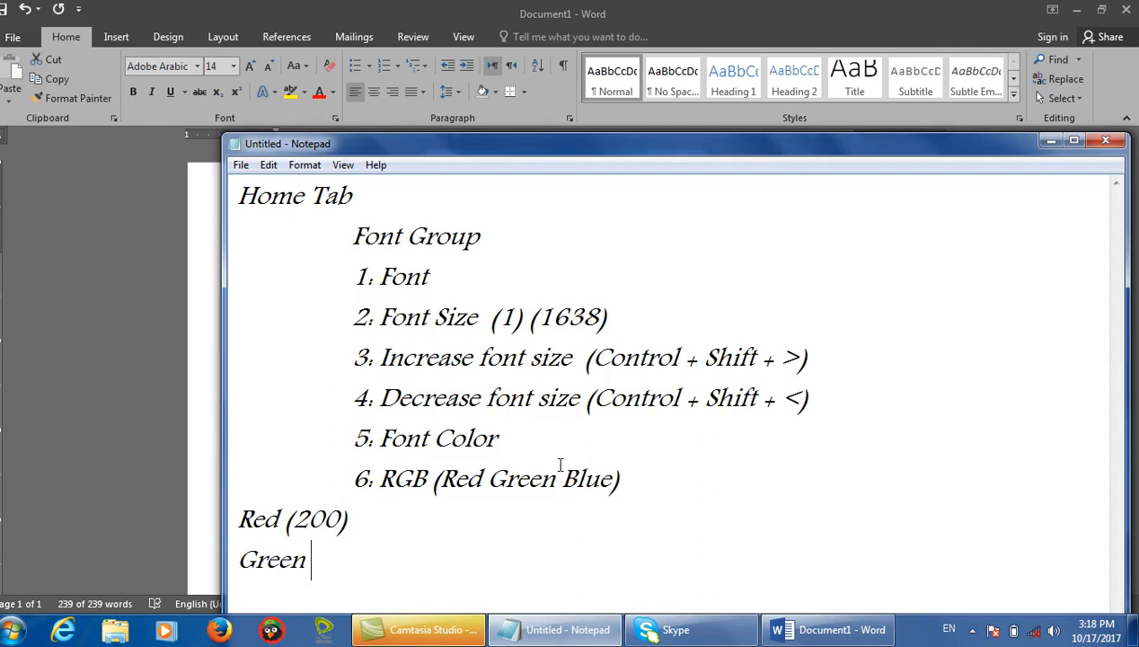
pyautogui.write('(200')
pyautogui.press('Return')
pyautogui.write(') Blue ')
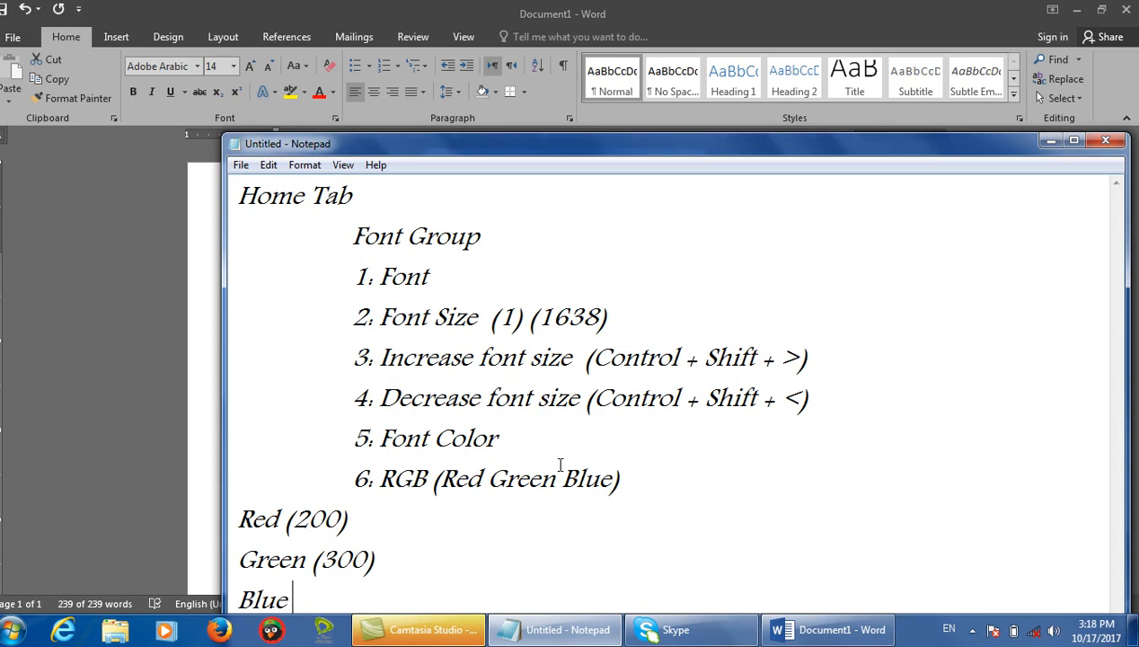
pyautogui.write('(400)')
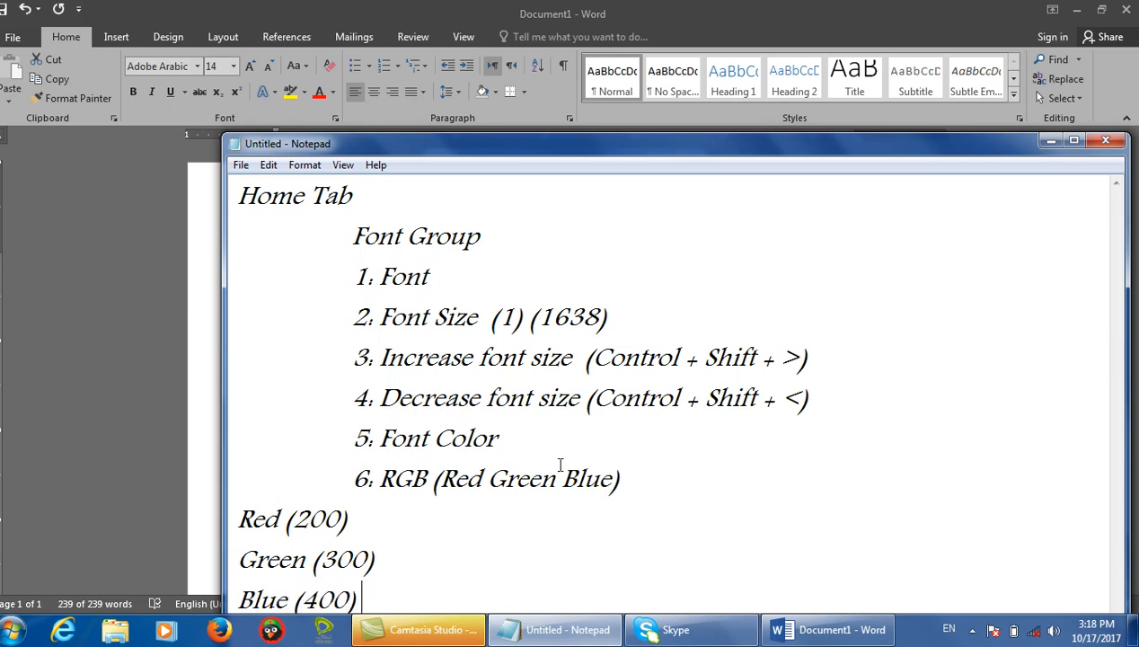
# Back in Word's Colors dialog, set red to 200 and try a green value of 300.
pyautogui.click(1087, 27)
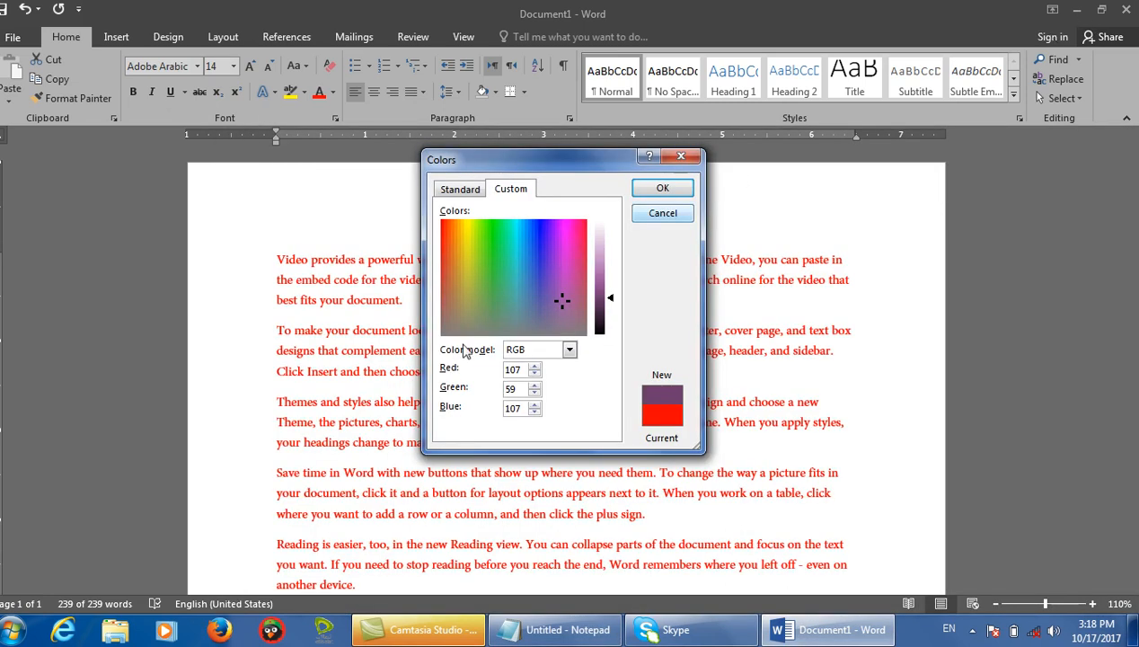
pyautogui.doubleClick(520, 369)
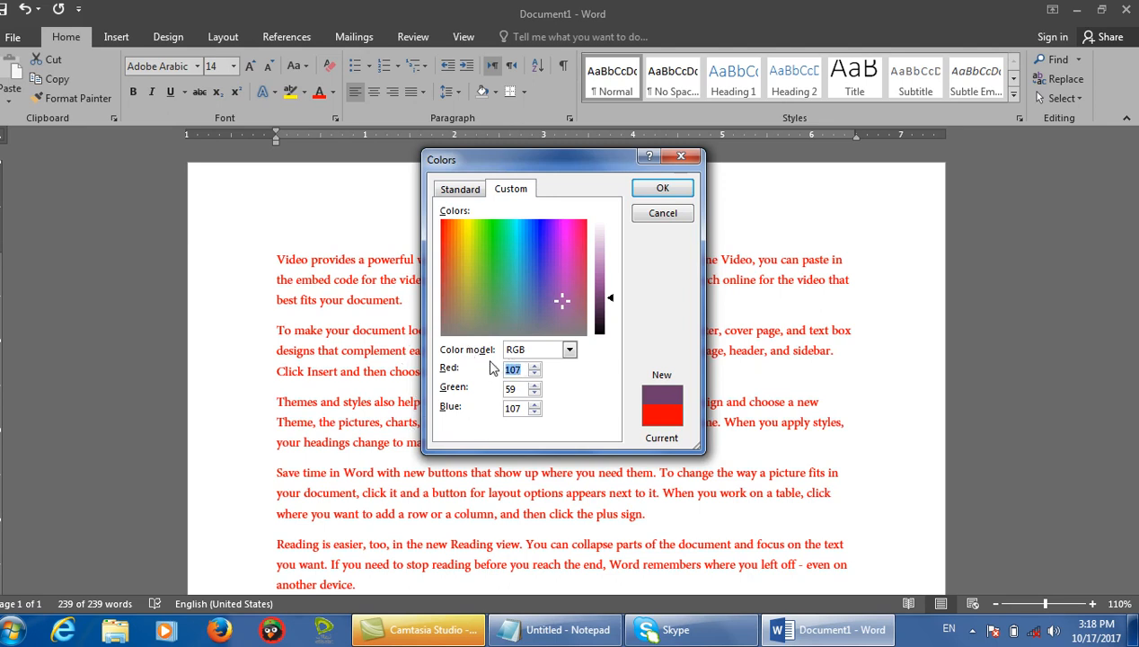
pyautogui.write('200')
pyautogui.press('Tab')
pyautogui.write('300')
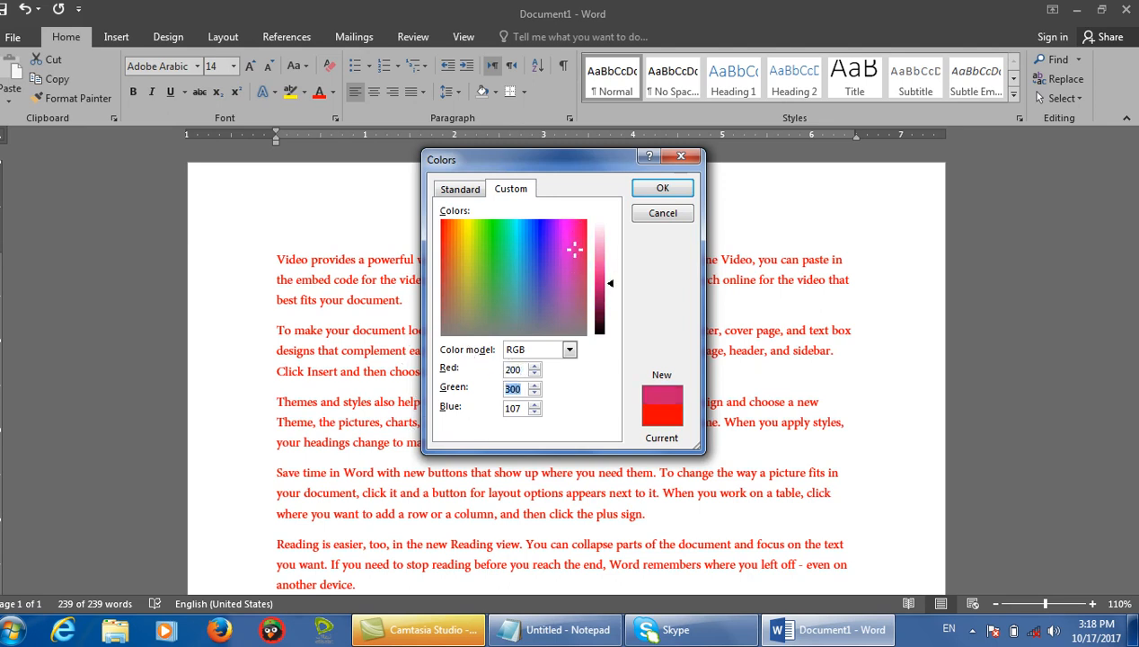
pyautogui.press('Tab')
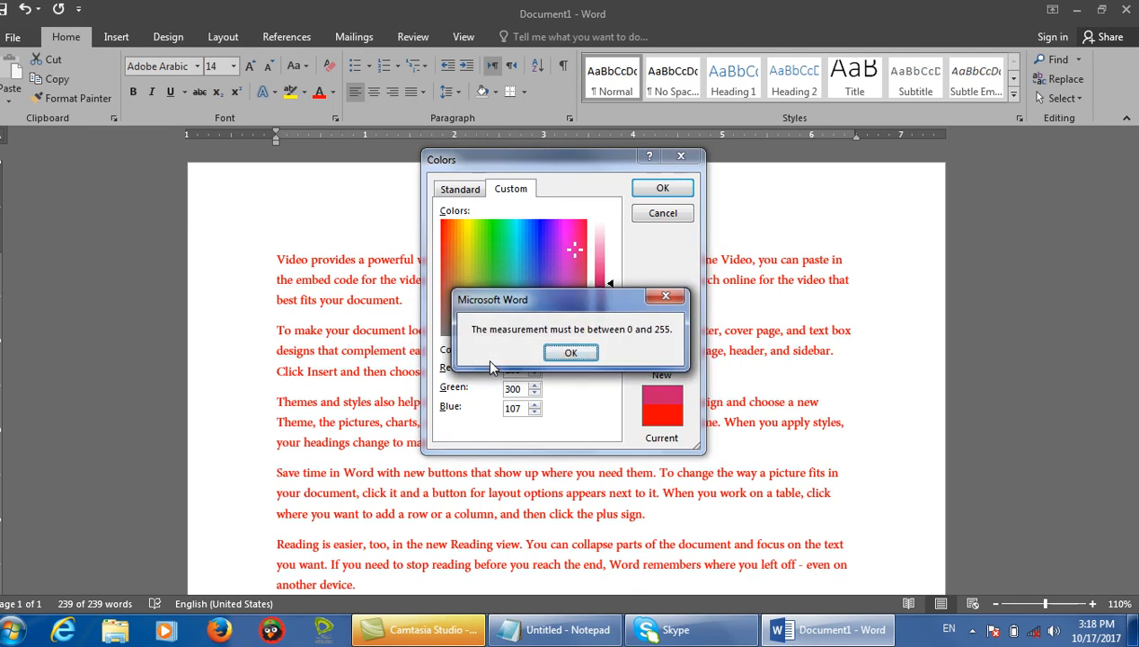
pyautogui.press('Return')
# Try a blue value of 2500, accept the corrected 255, and apply the custom color to the text.
pyautogui.moveTo(523, 408); pyautogui.dragTo(423, 401)
pyautogui.moveTo(555, 633)
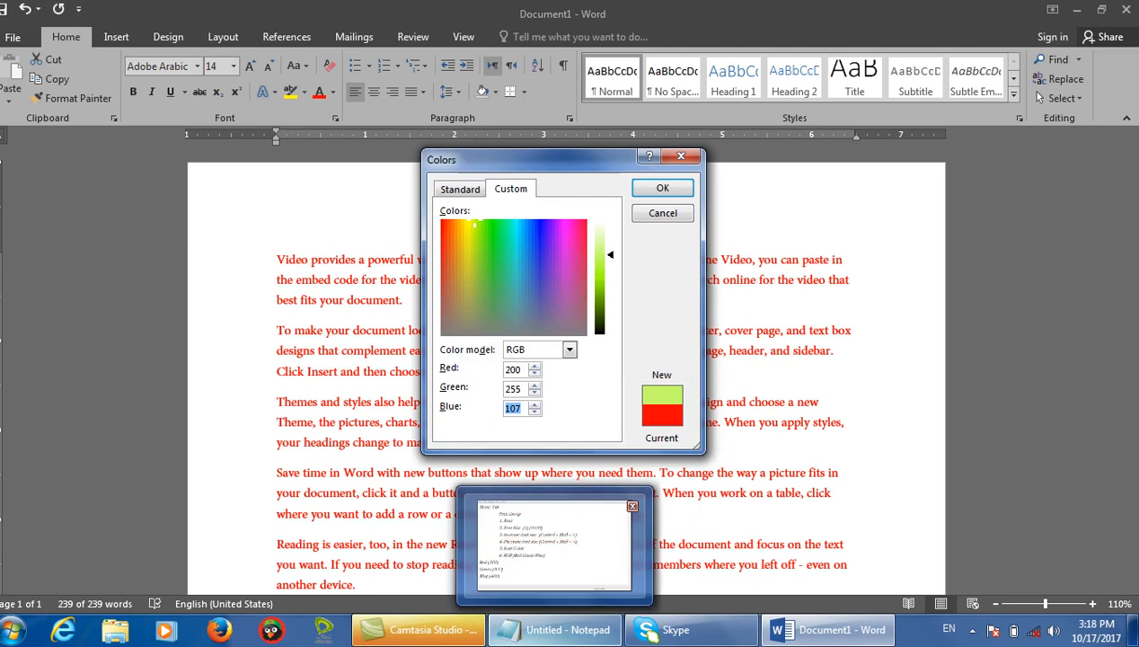
pyautogui.write('2500')
pyautogui.press('Tab')
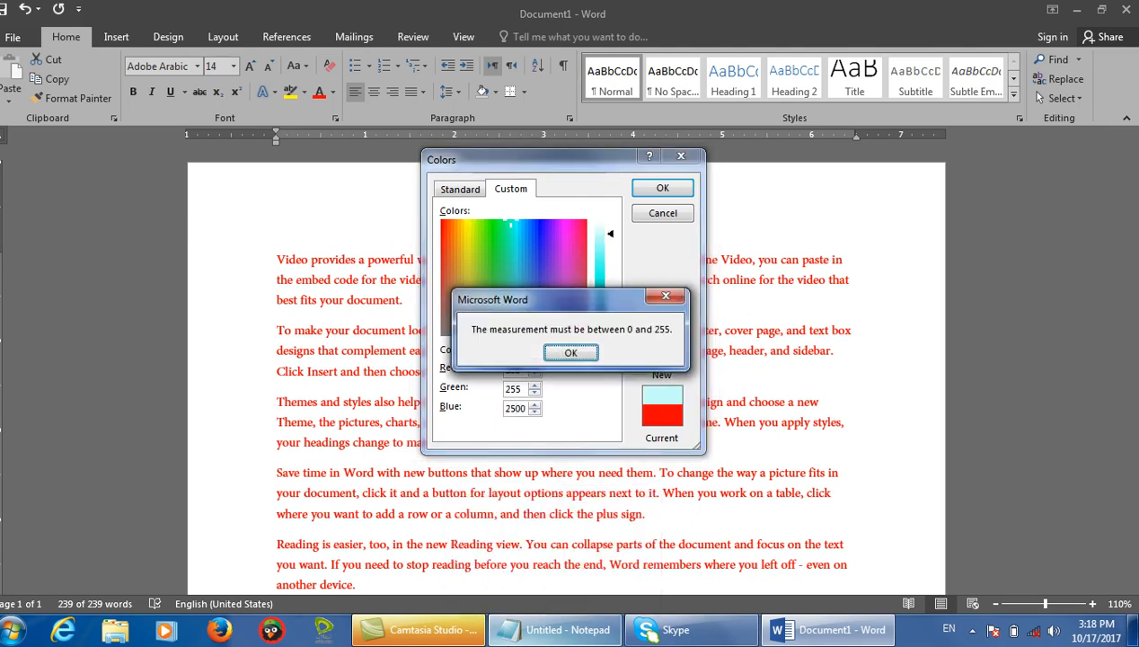
pyautogui.press('Return')
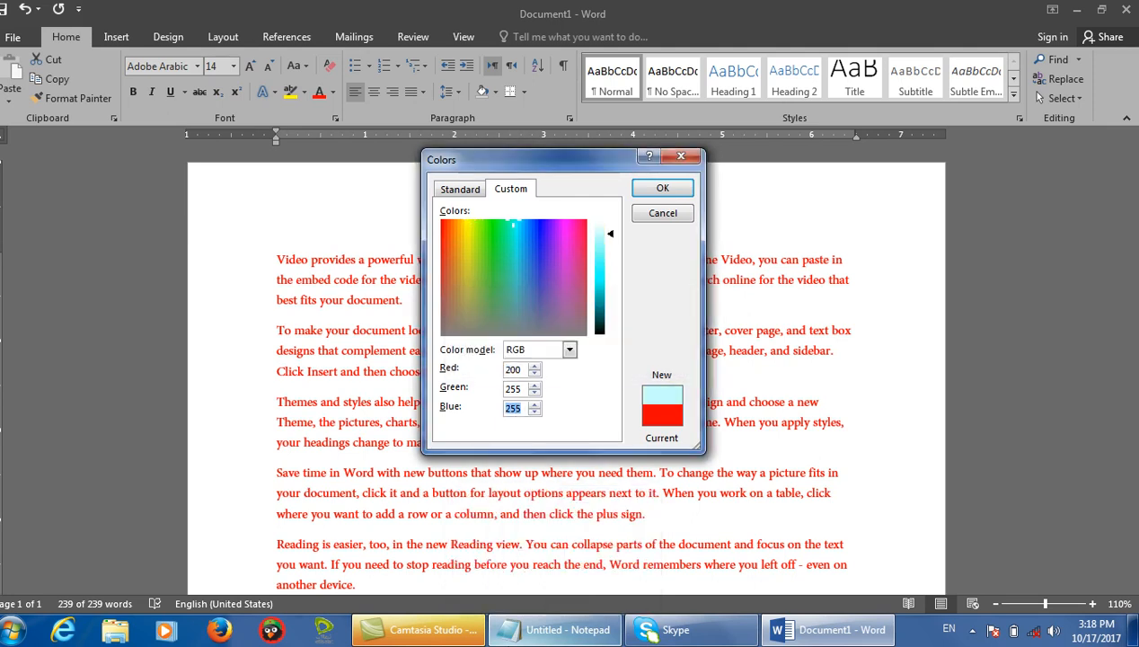
pyautogui.press('Return')
pyautogui.moveTo(676, 629)
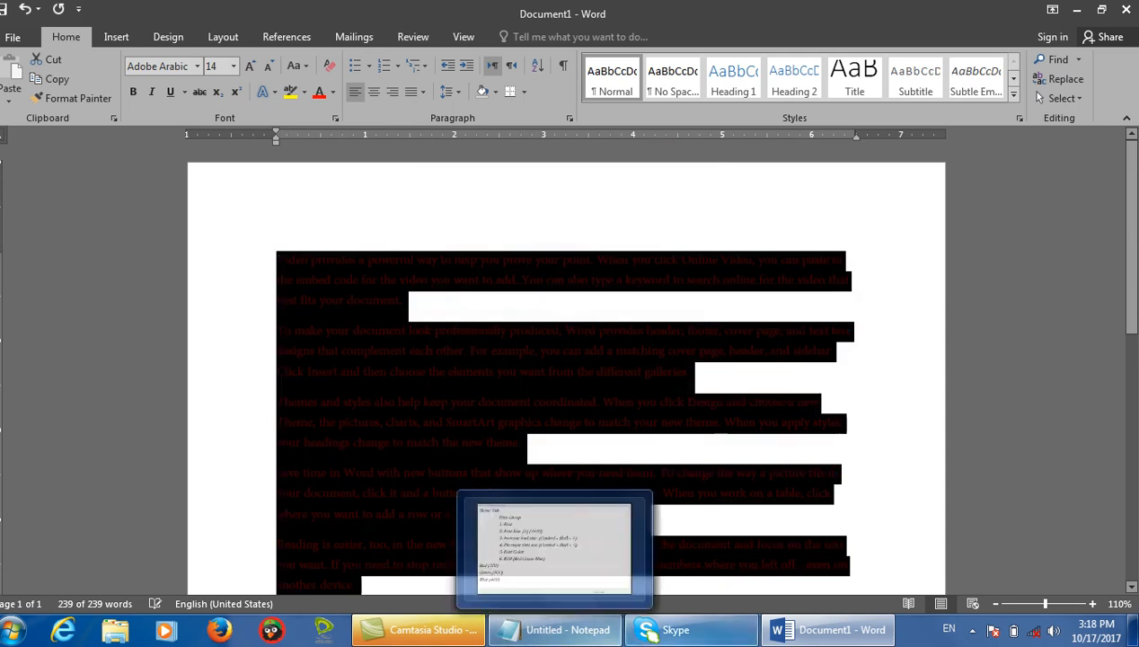
pyautogui.click(652, 544)
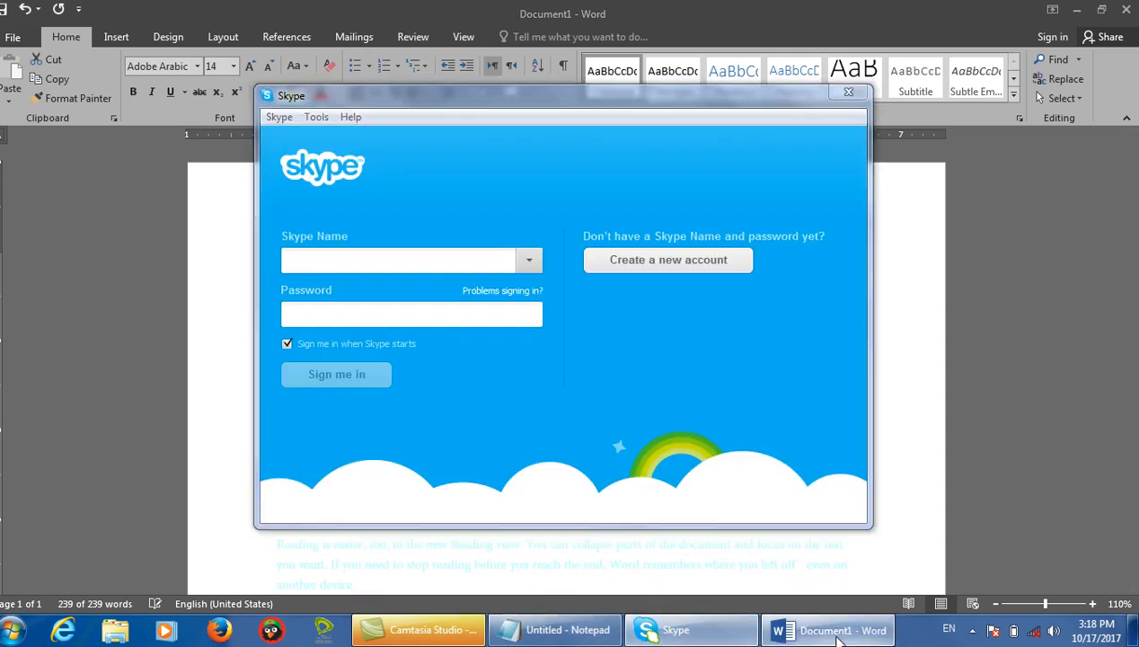
pyautogui.click(838, 631)
pyautogui.click(595, 352)
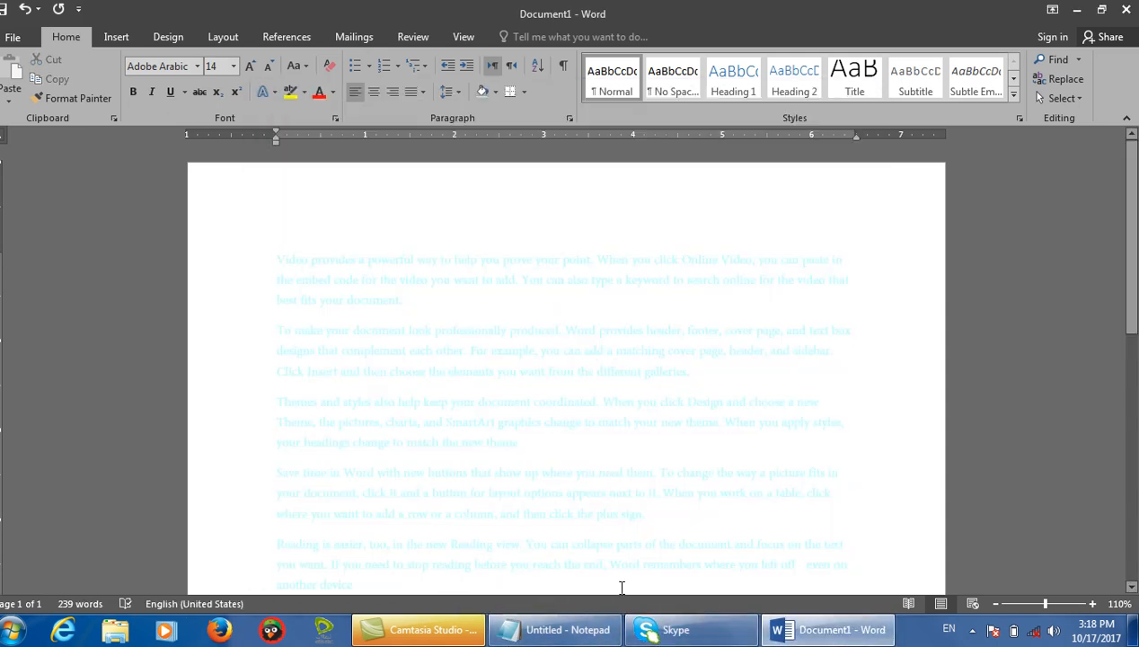
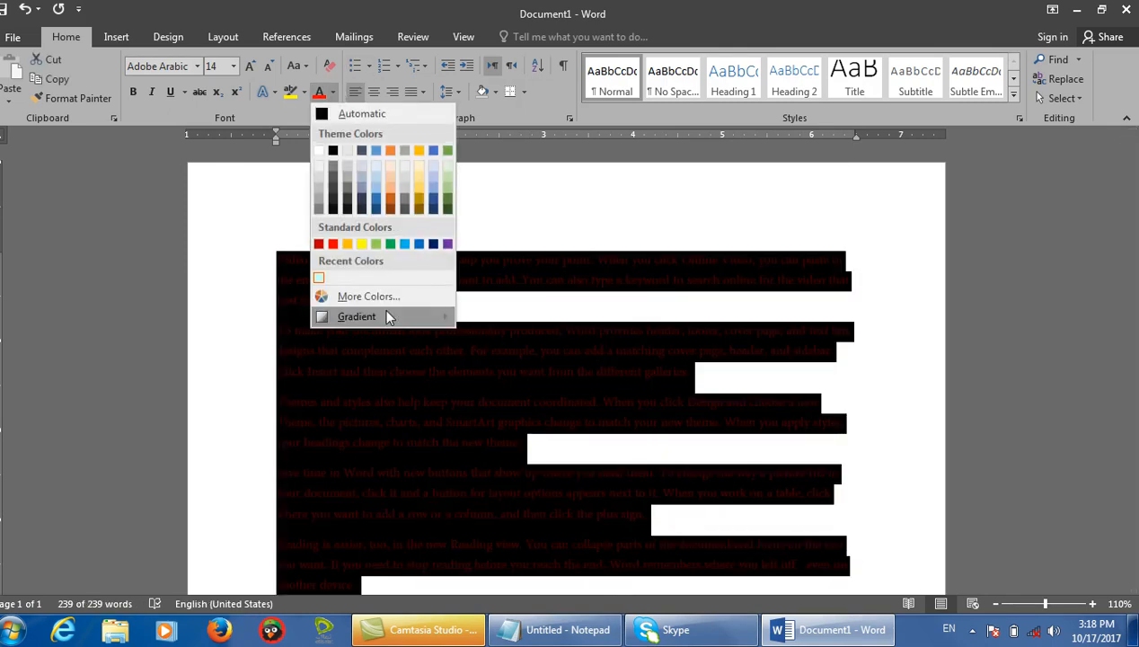
# Apply a custom font color with RGB 100, 100, 100 to the whole text and deselect it.
pyautogui.click(388, 298)
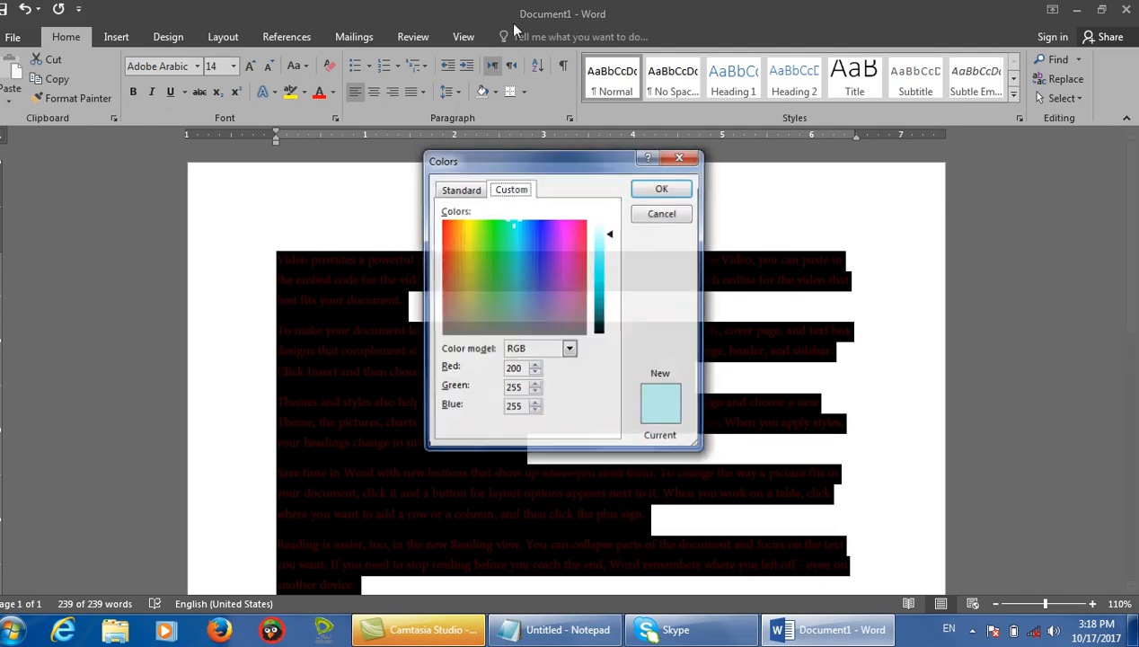
pyautogui.doubleClick(527, 368)
pyautogui.write('100')
pyautogui.press('Tab')
pyautogui.write('100')
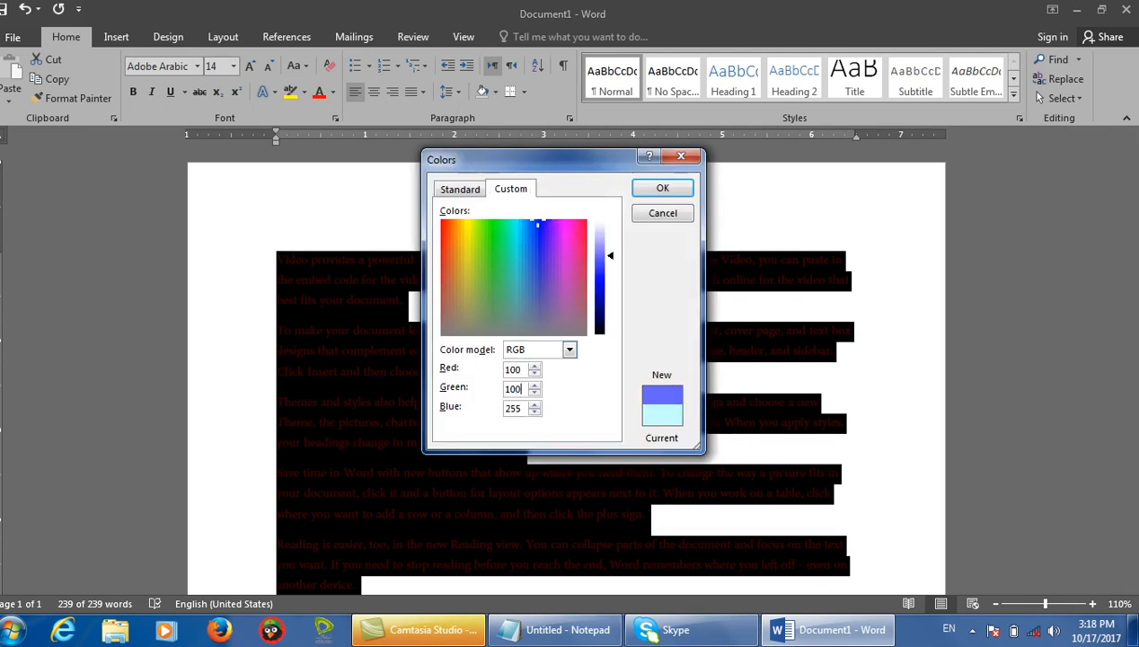
pyautogui.press('Return')
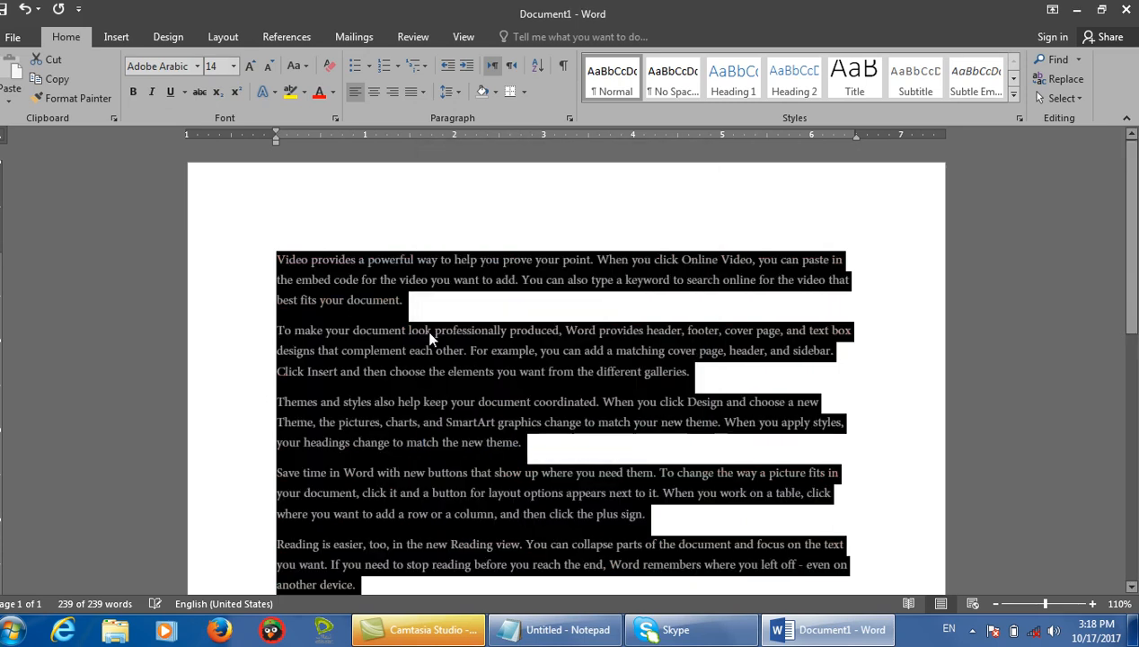
pyautogui.click(662, 434)
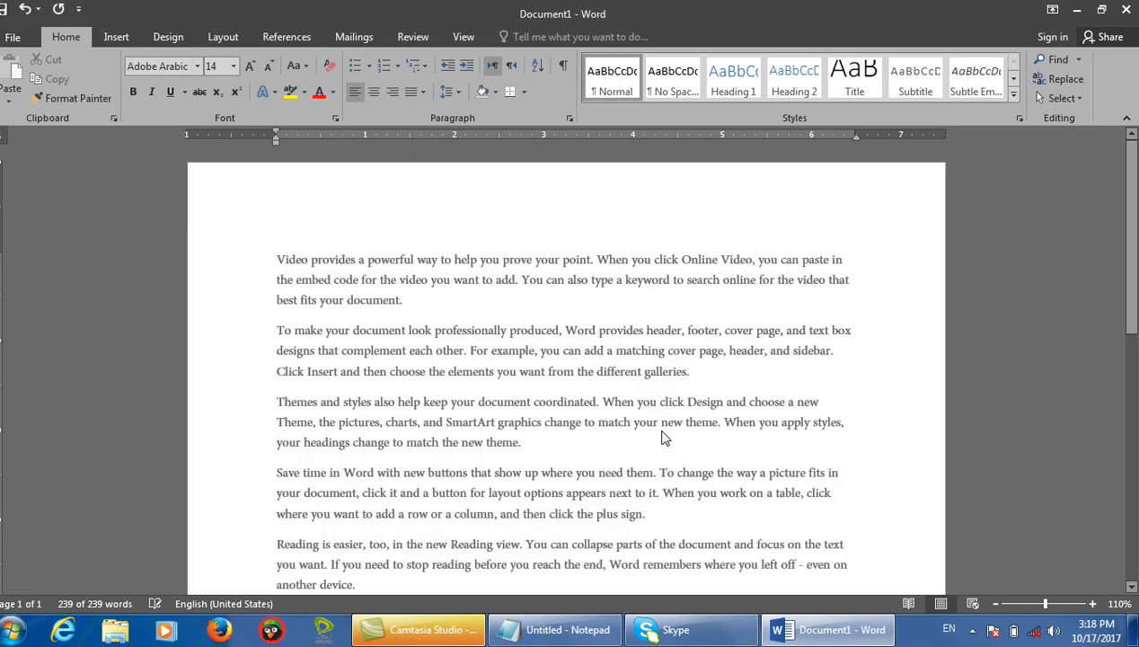
# Select all the text, switch the custom color model to HSL, and apply a dark pink picked from the color spectrum.
pyautogui.hotkey('ctrl', 'a')
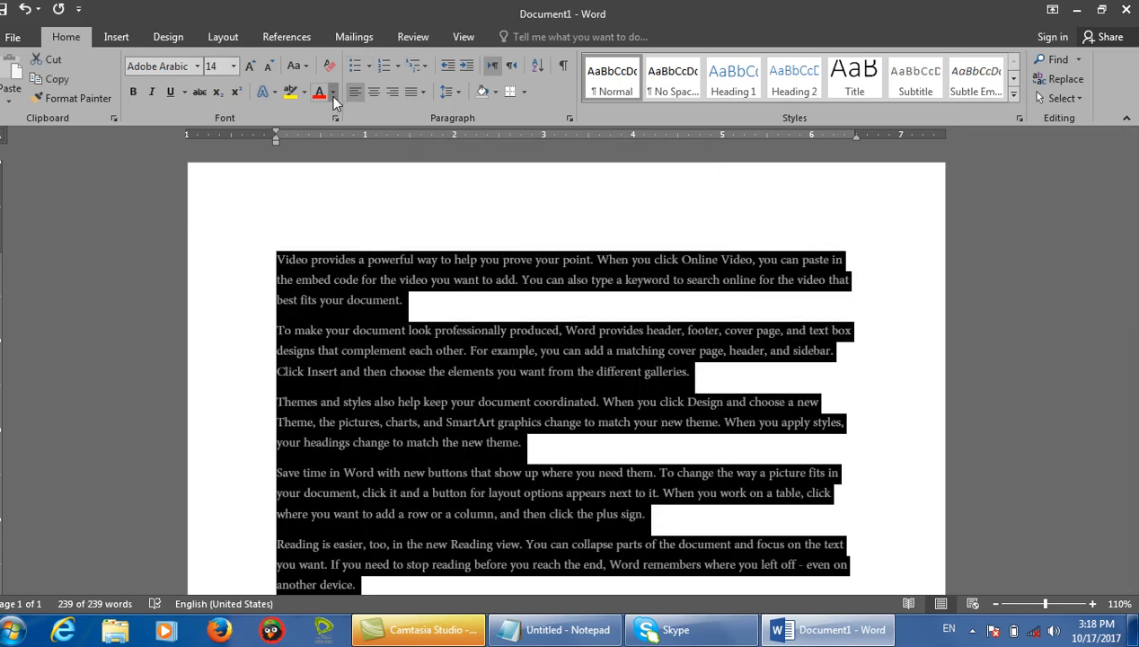
pyautogui.click(333, 92)
pyautogui.click(354, 297)
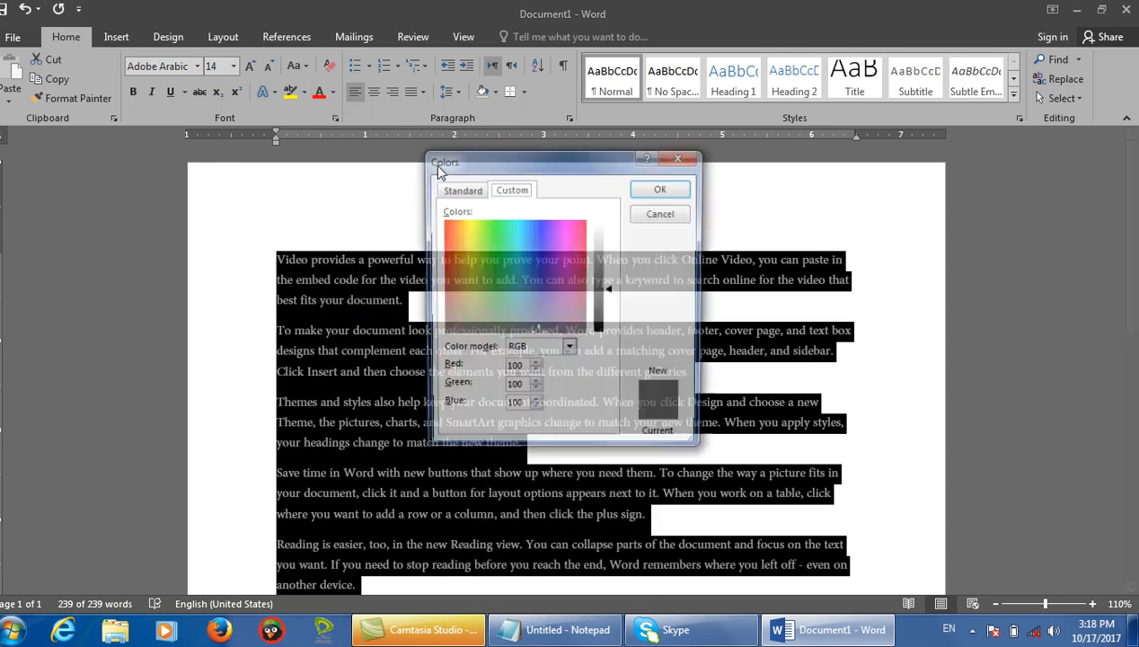
pyautogui.click(504, 313)
pyautogui.click(569, 351)
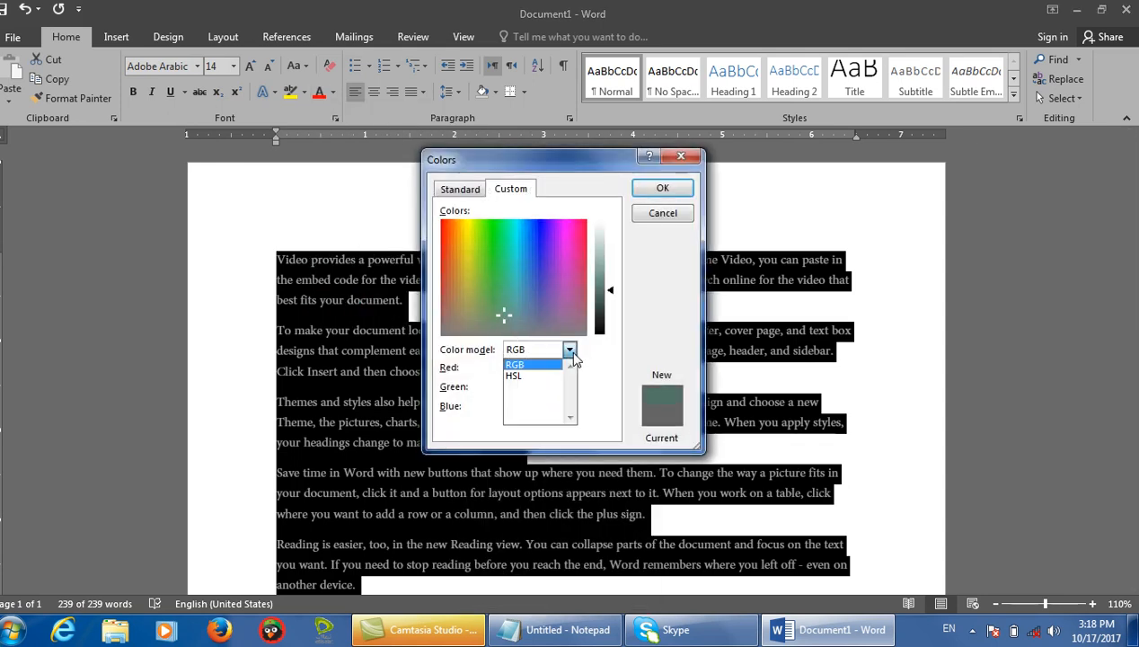
pyautogui.click(530, 376)
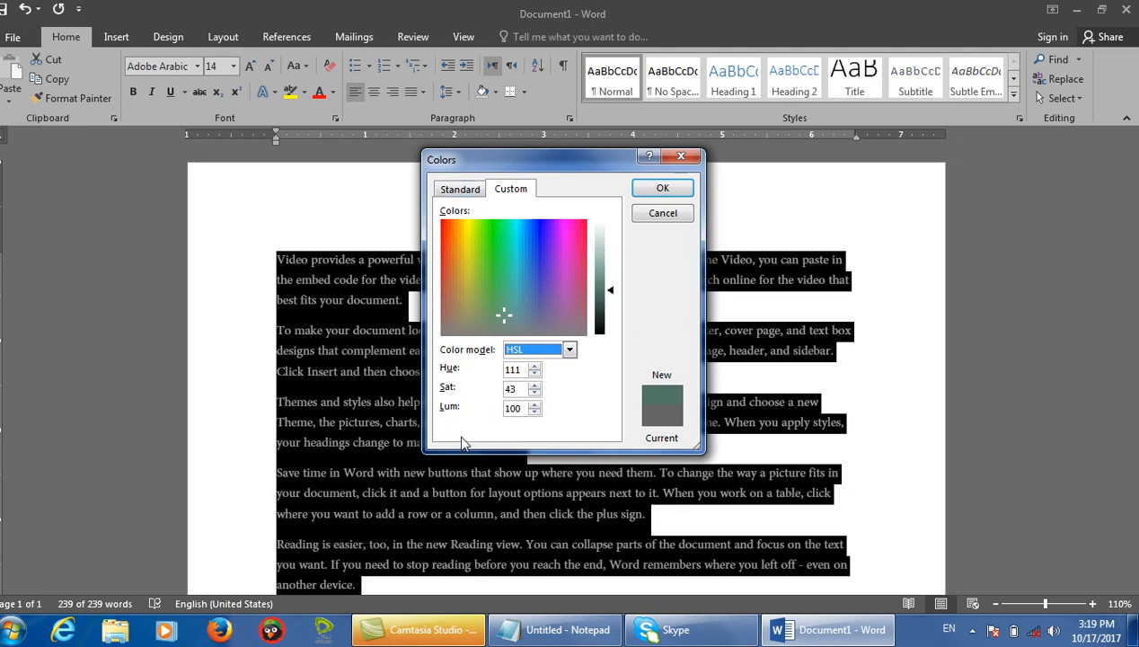
pyautogui.moveTo(522, 287); pyautogui.dragTo(573, 244)
pyautogui.click(658, 189)
pyautogui.click(662, 351)
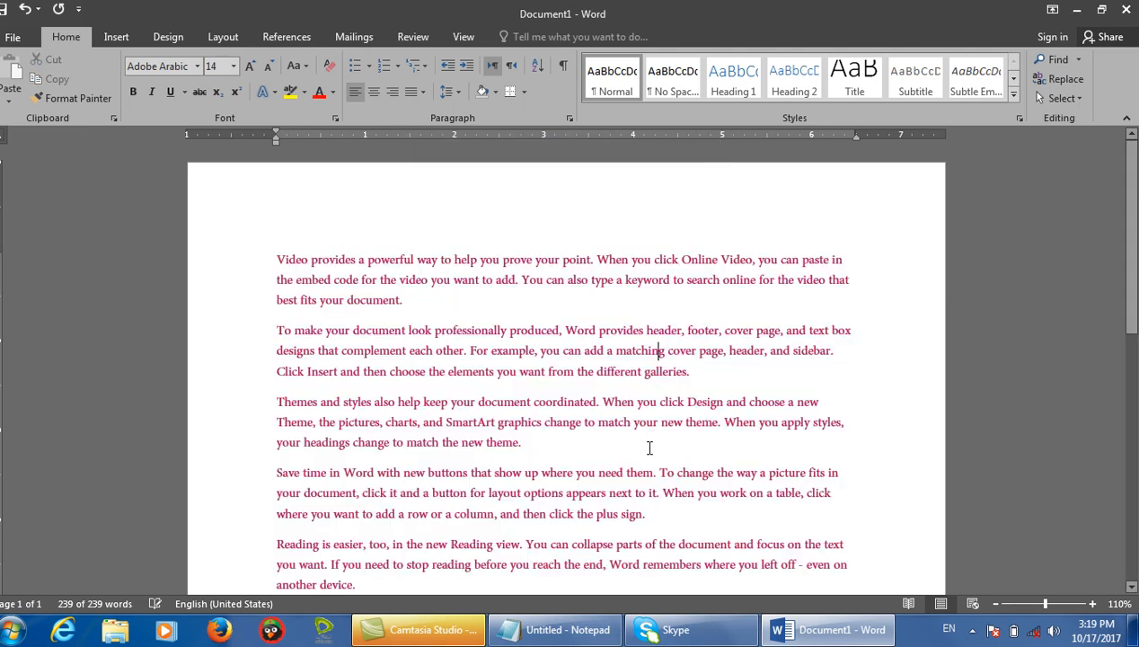
# Select all the text and apply the Dark Variations font gradient that darkens from left to right.
pyautogui.hotkey('ctrl', 'a')
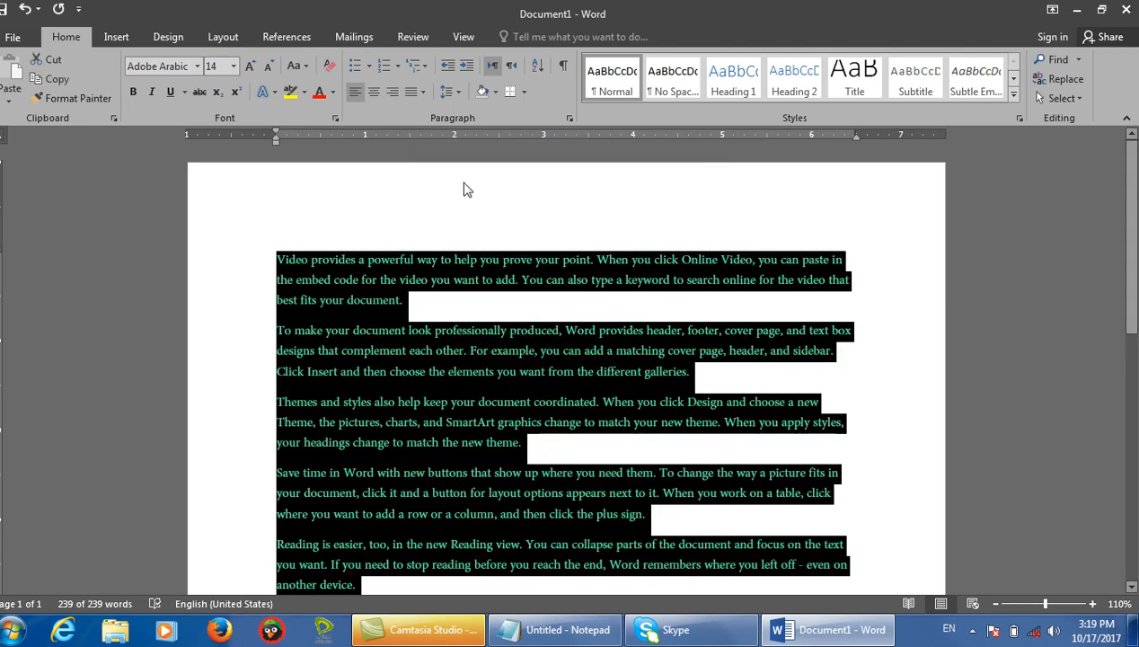
pyautogui.click(332, 92)
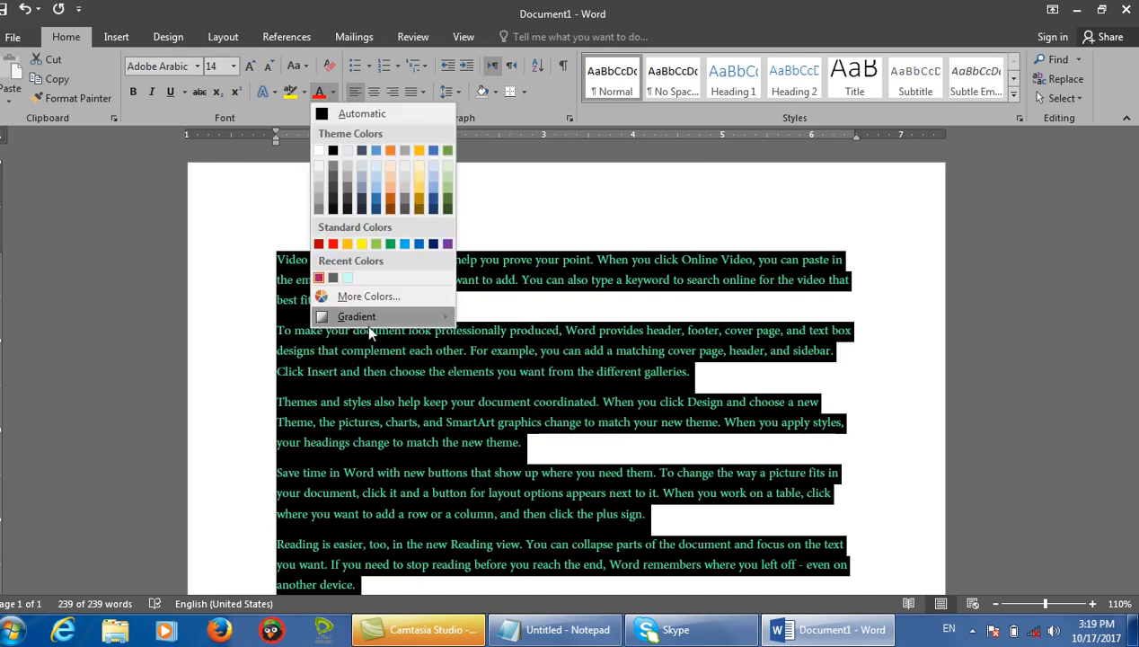
pyautogui.moveTo(363, 317)
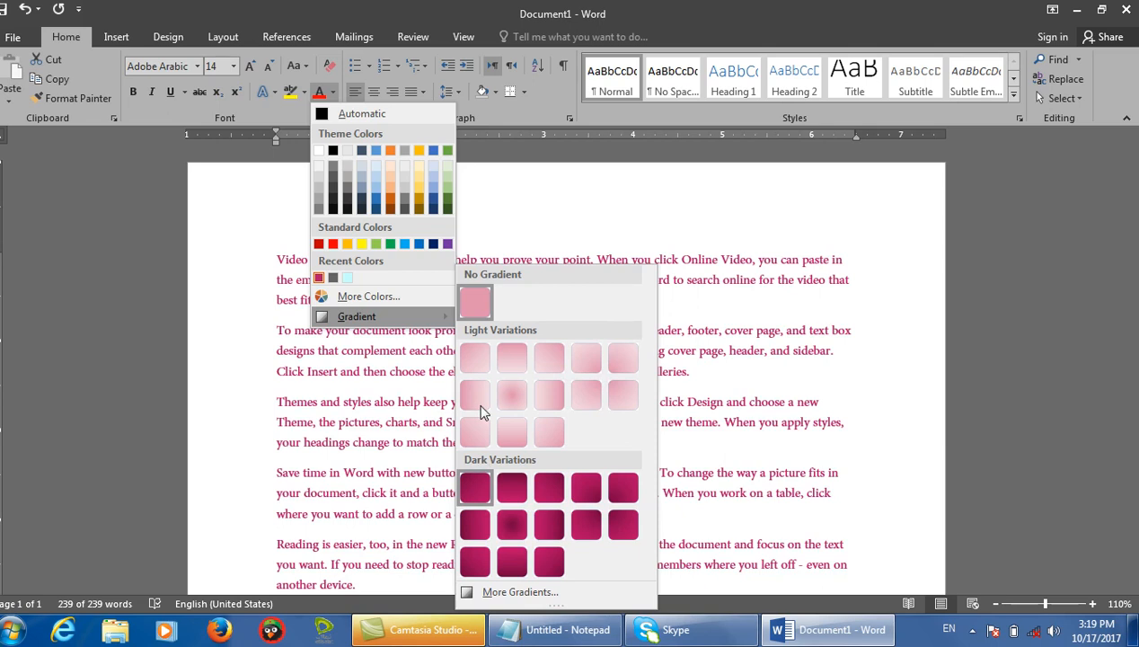
pyautogui.click(550, 528)
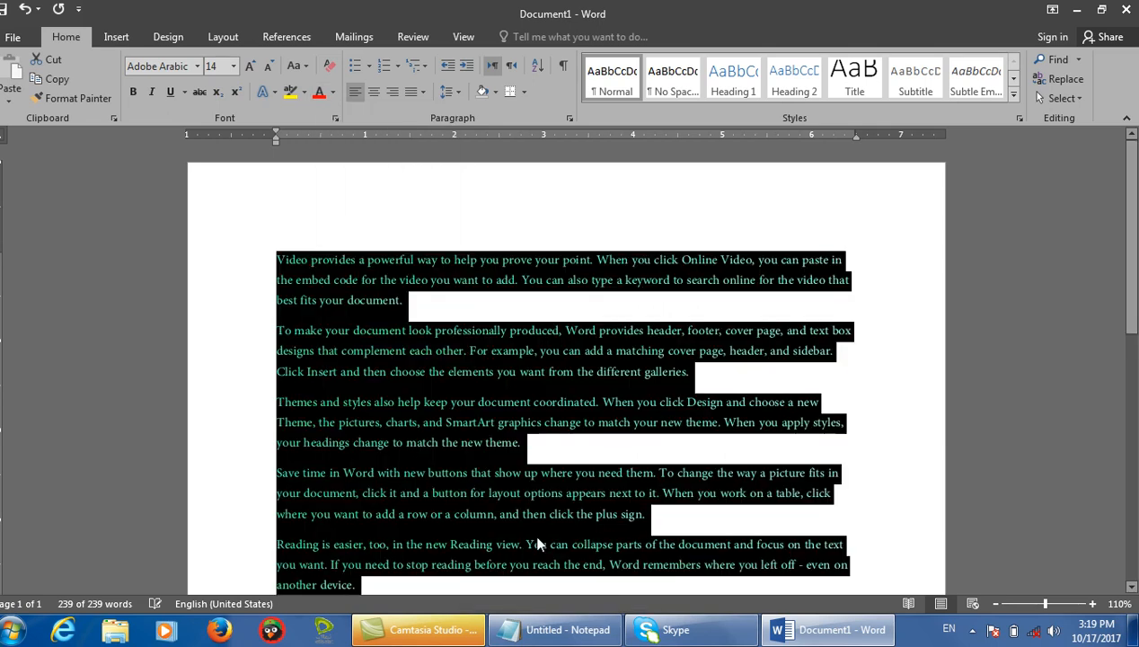
pyautogui.click(549, 371)
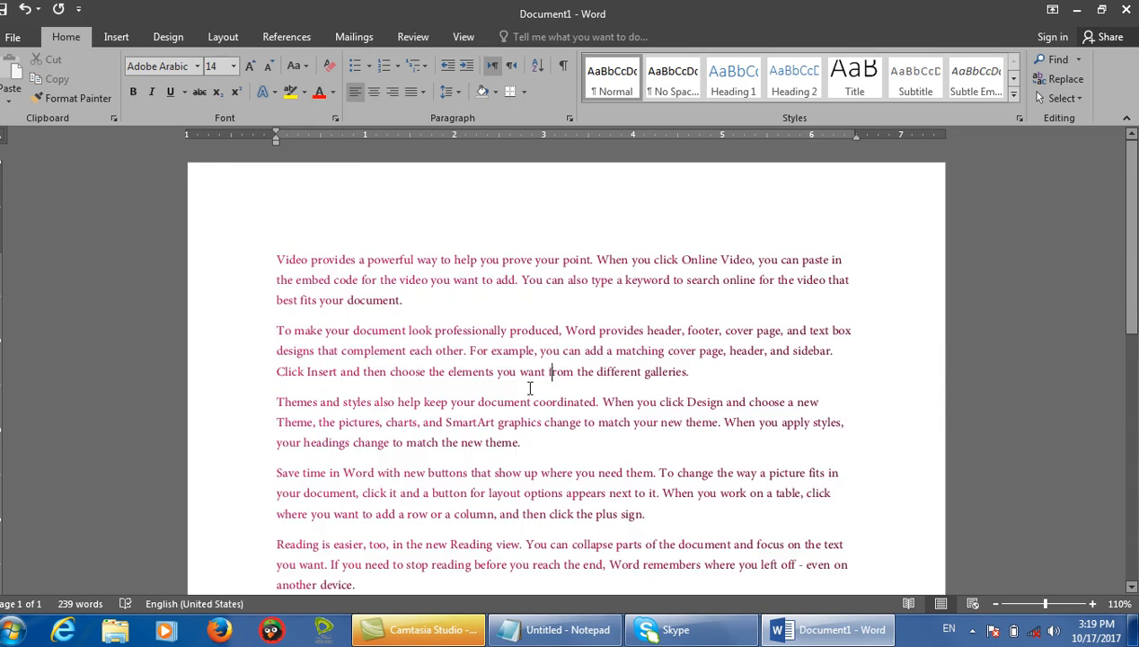
# Switch to the Notepad list and delete the Red (200), Green (300) and Blue (400) lines below item 6.
pyautogui.hotkey('ctrl', 'a')
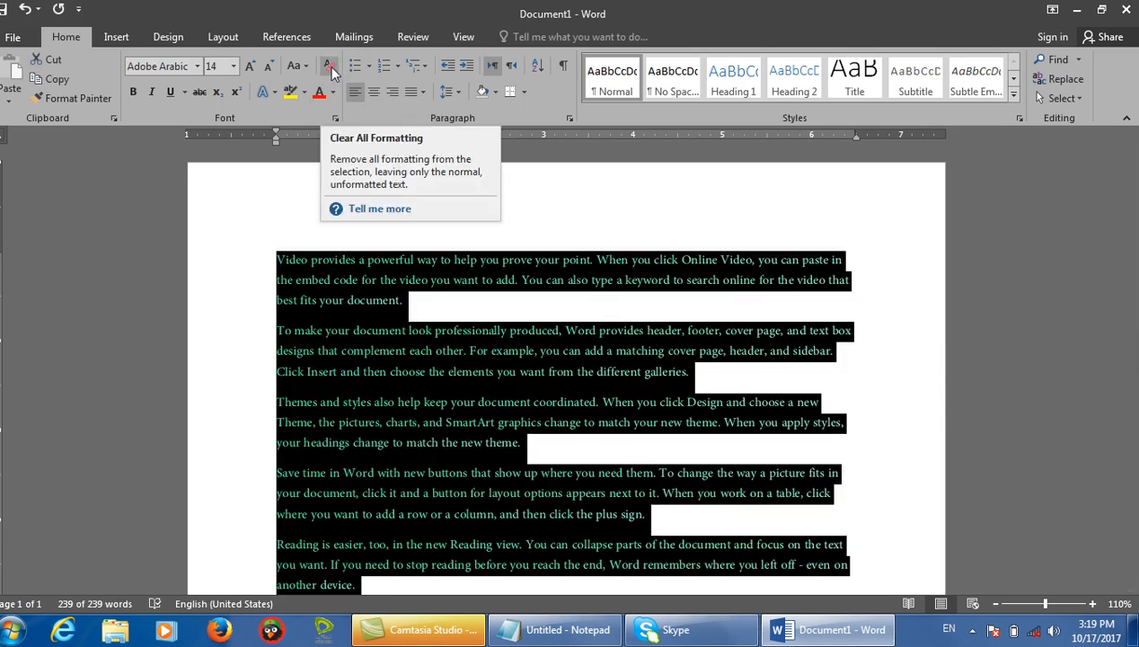
pyautogui.click(550, 638)
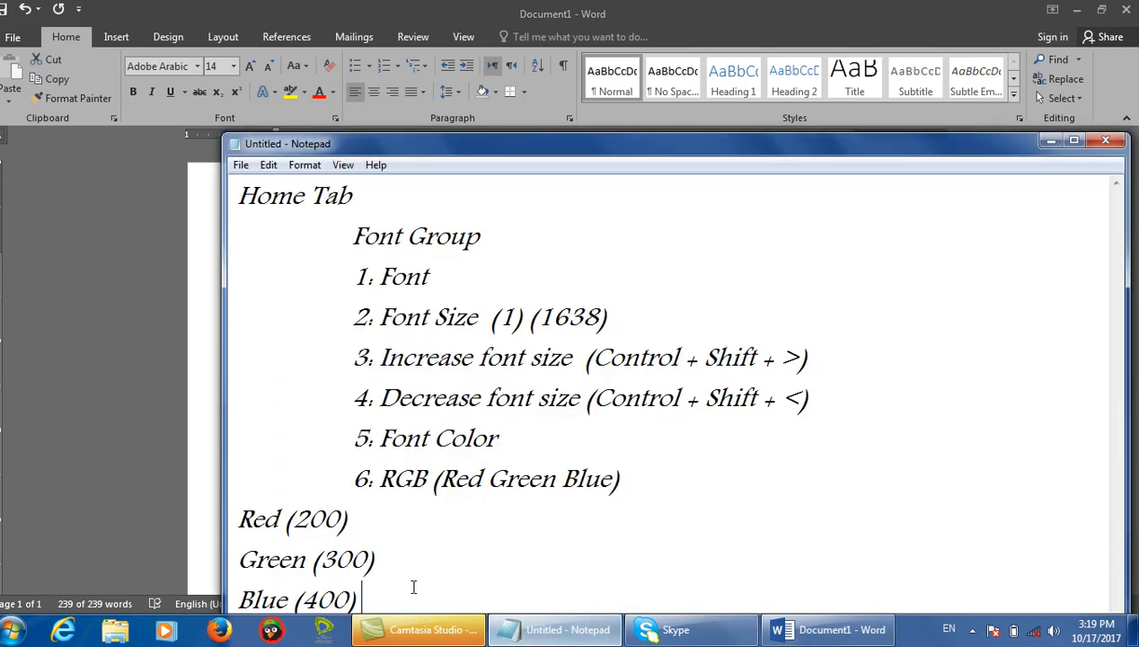
pyautogui.moveTo(391, 597); pyautogui.dragTo(238, 518)
pyautogui.press('Delete')
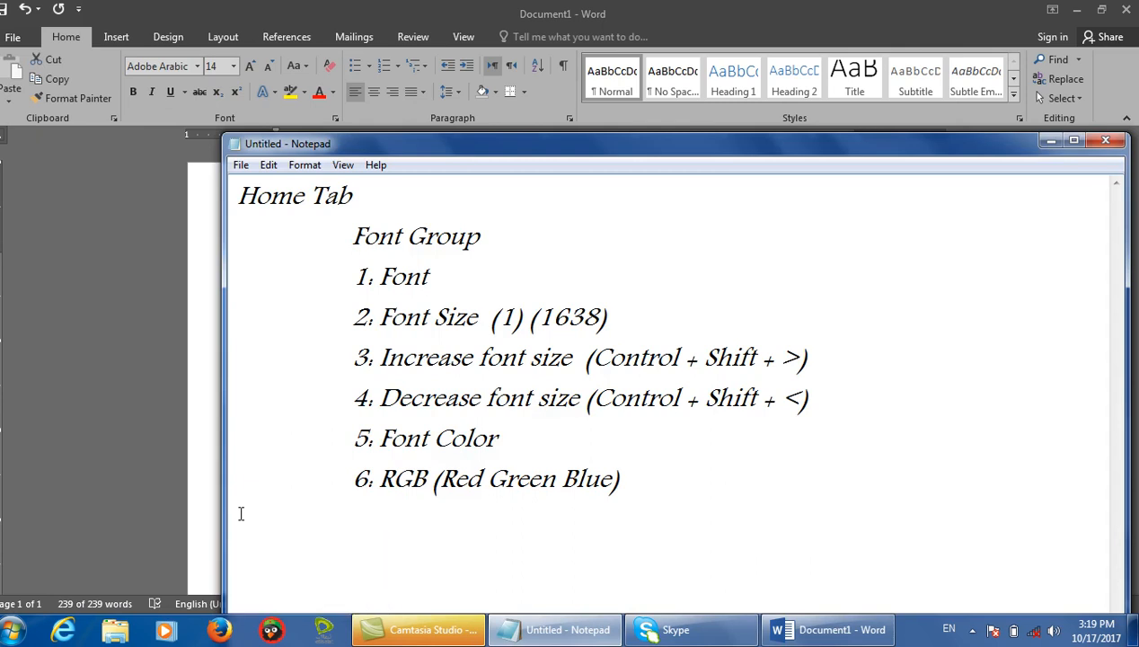
# Add the list item "7: Clear all formatting" and minimize Notepad to return to the Word document.
pyautogui.write('8')
pyautogui.press('BackSpace')
pyautogui.write('7: Clear all formatting')
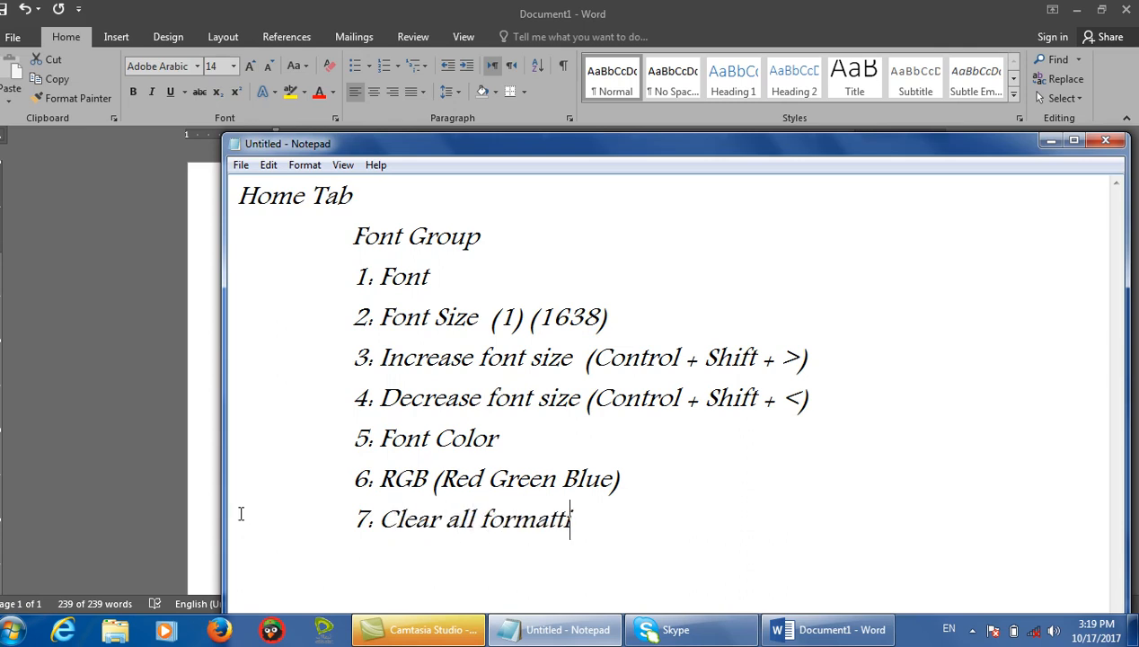
pyautogui.click(1050, 139)
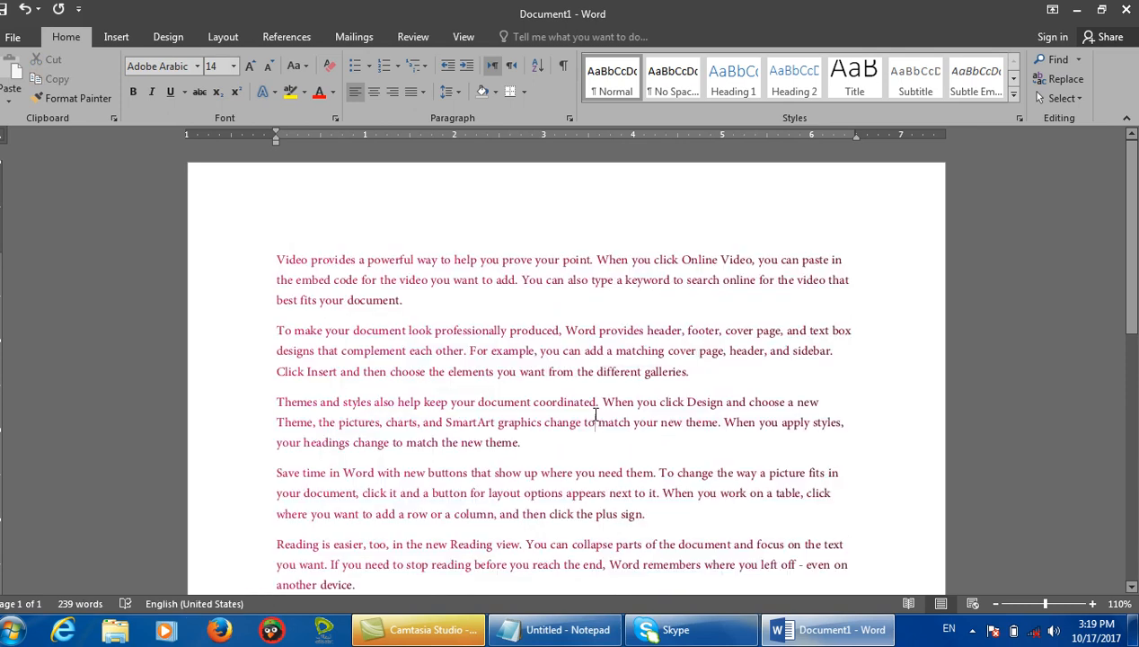
# Make all the text bold, italic and underlined in Adobe Myungjo Std M, and strip it with Clear All Formatting.
pyautogui.hotkey('ctrl', 'a')
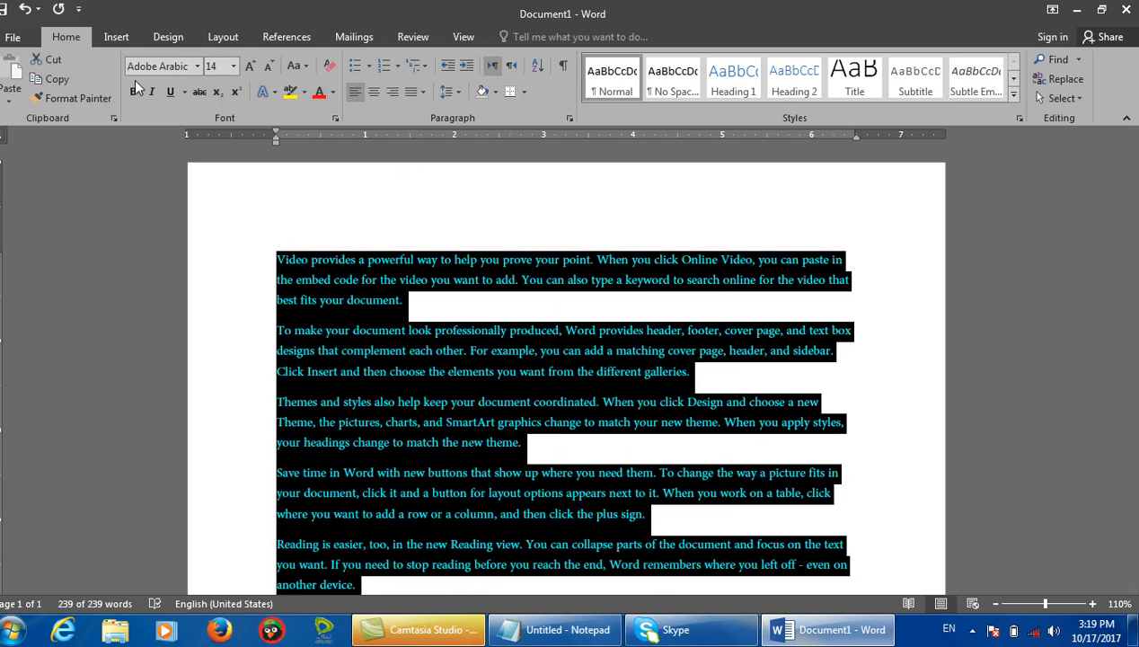
pyautogui.click(151, 92)
pyautogui.click(171, 92)
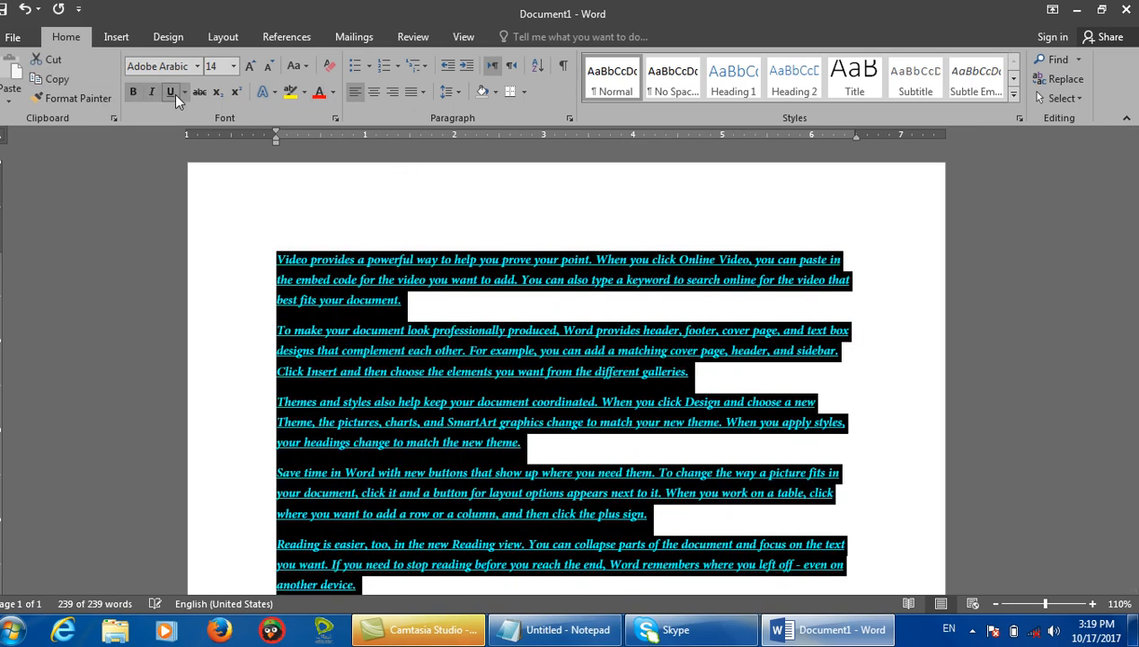
pyautogui.click(199, 68)
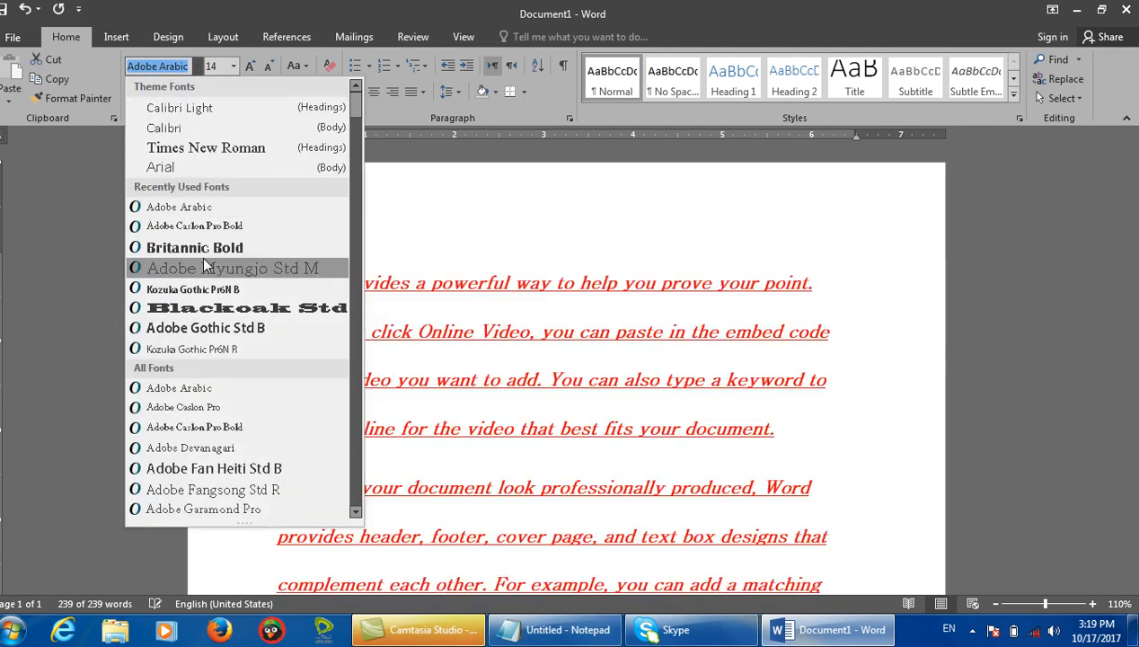
pyautogui.click(203, 262)
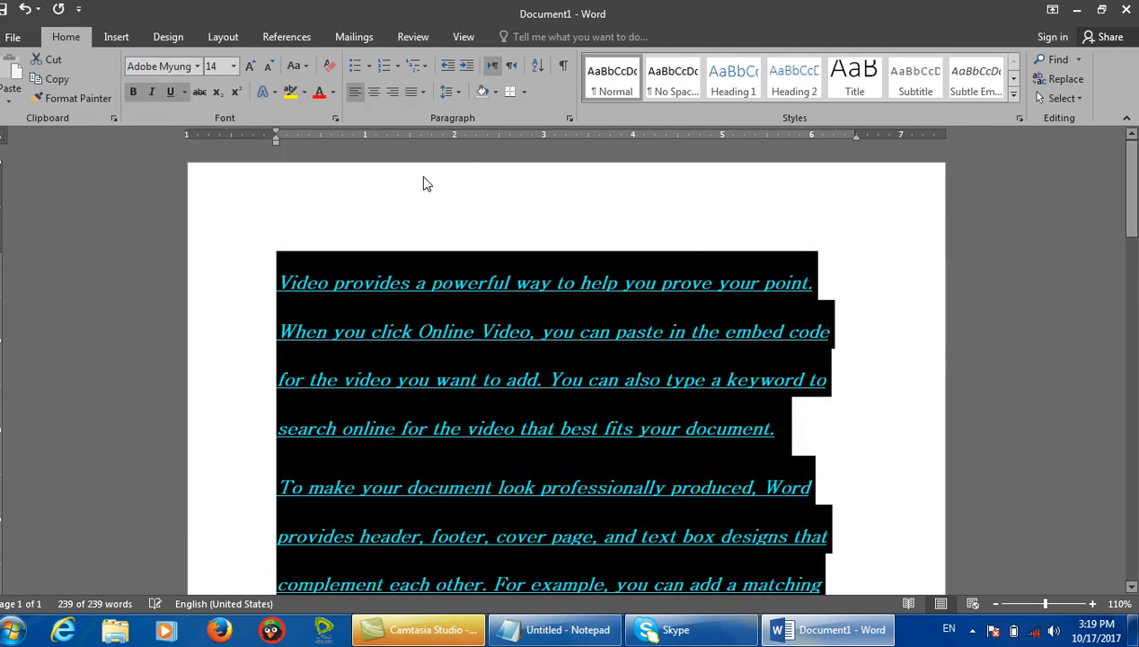
pyautogui.click(328, 72)
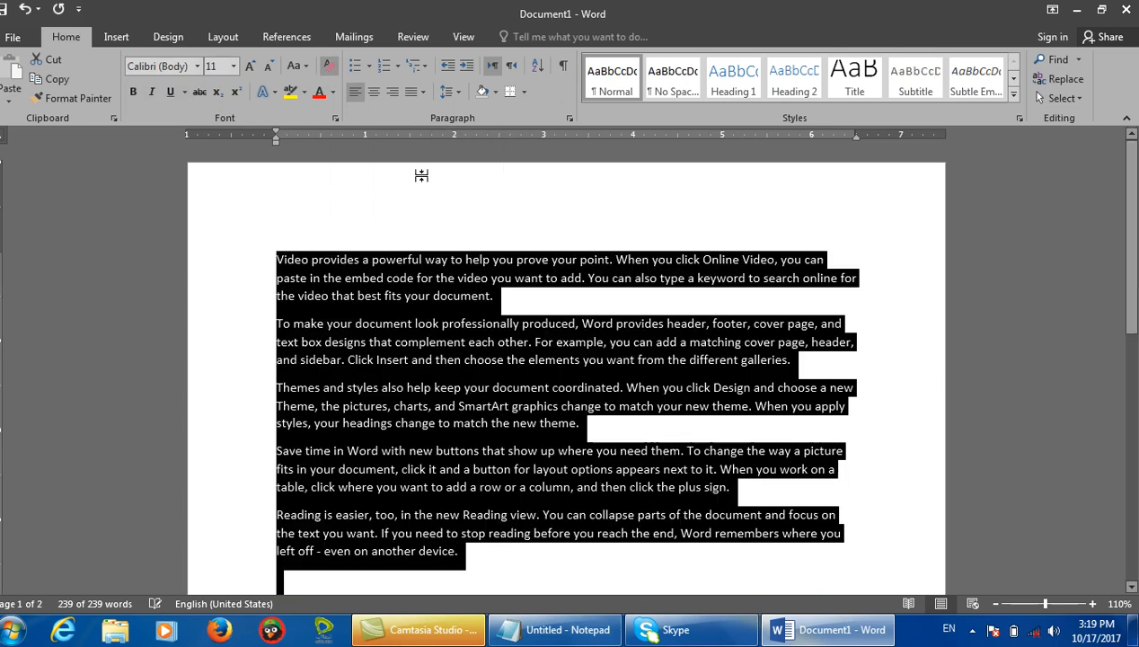
pyautogui.click(618, 450)
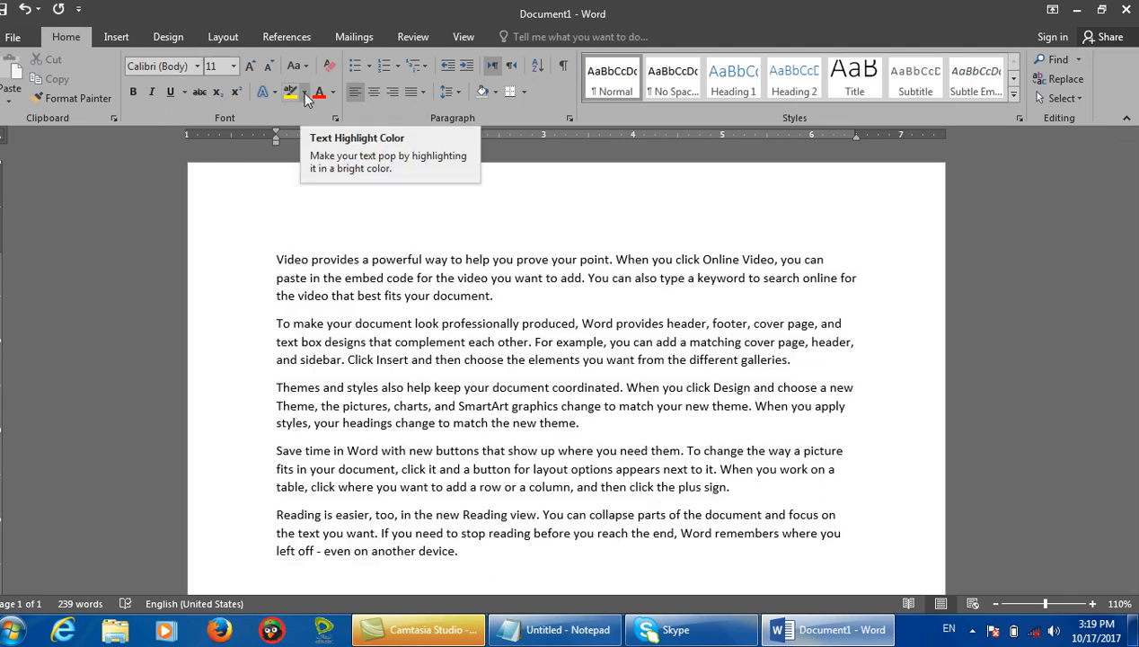
# Switch to Notepad, add the list item "8: Text Highlight Color", and minimize Notepad again.
pyautogui.click(562, 629)
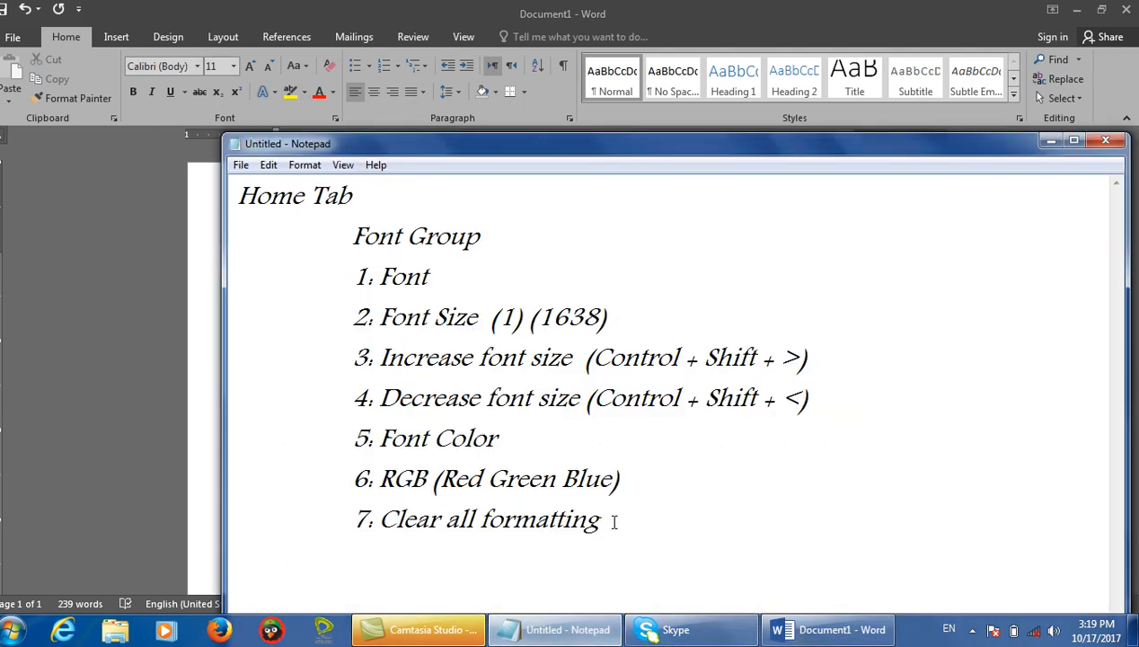
pyautogui.write('8: Text Highl')
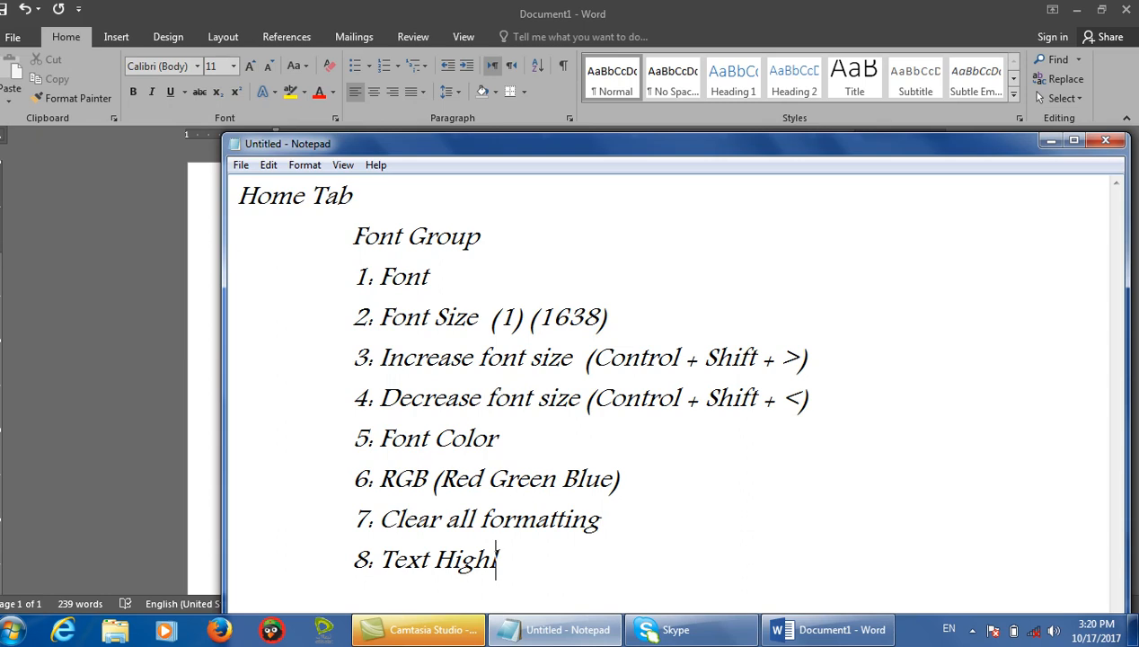
pyautogui.write('ight Color')
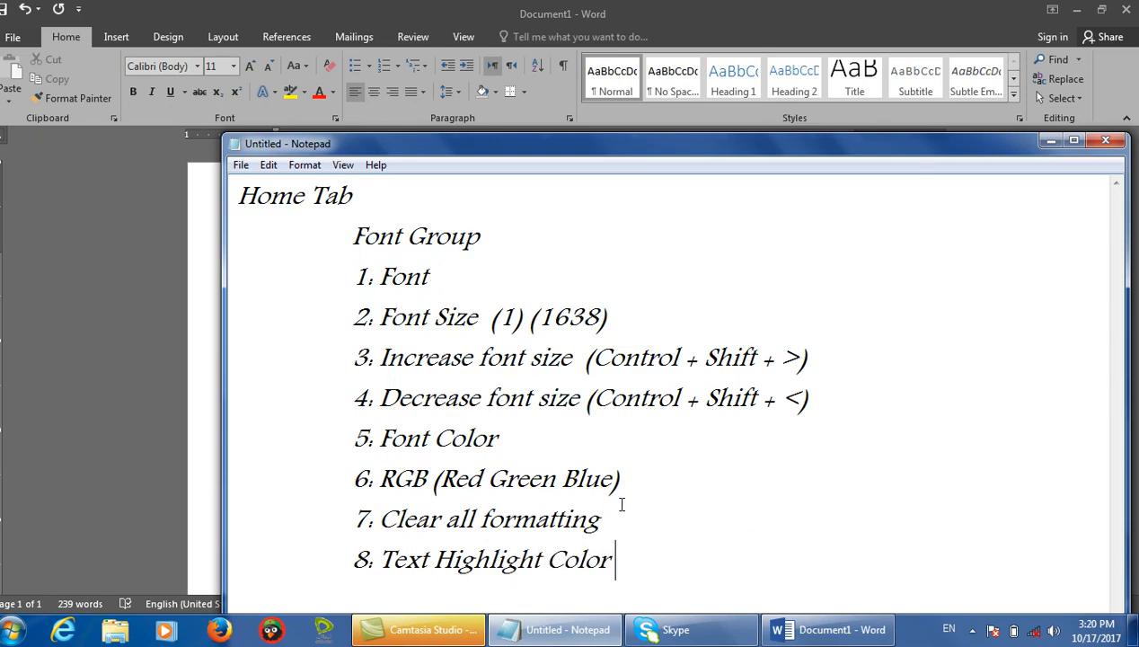
pyautogui.click(1050, 141)
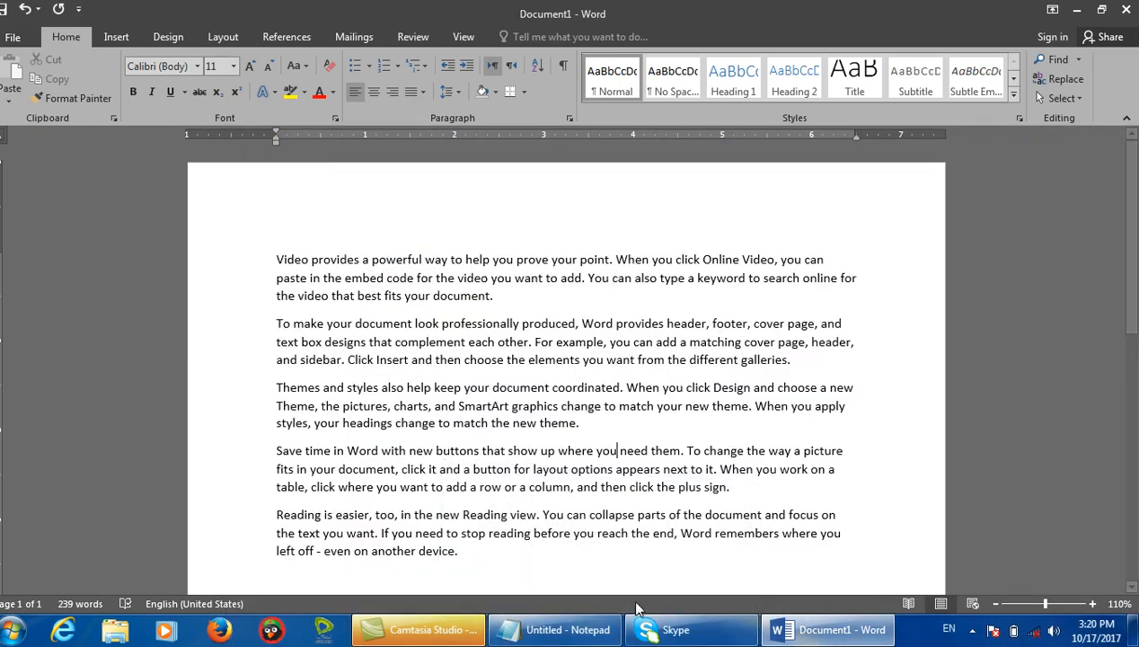
# Close the document without saving and fill a new blank document with sample text using =rand(99).
pyautogui.hotkey('alt', 'F4')
pyautogui.press('n')
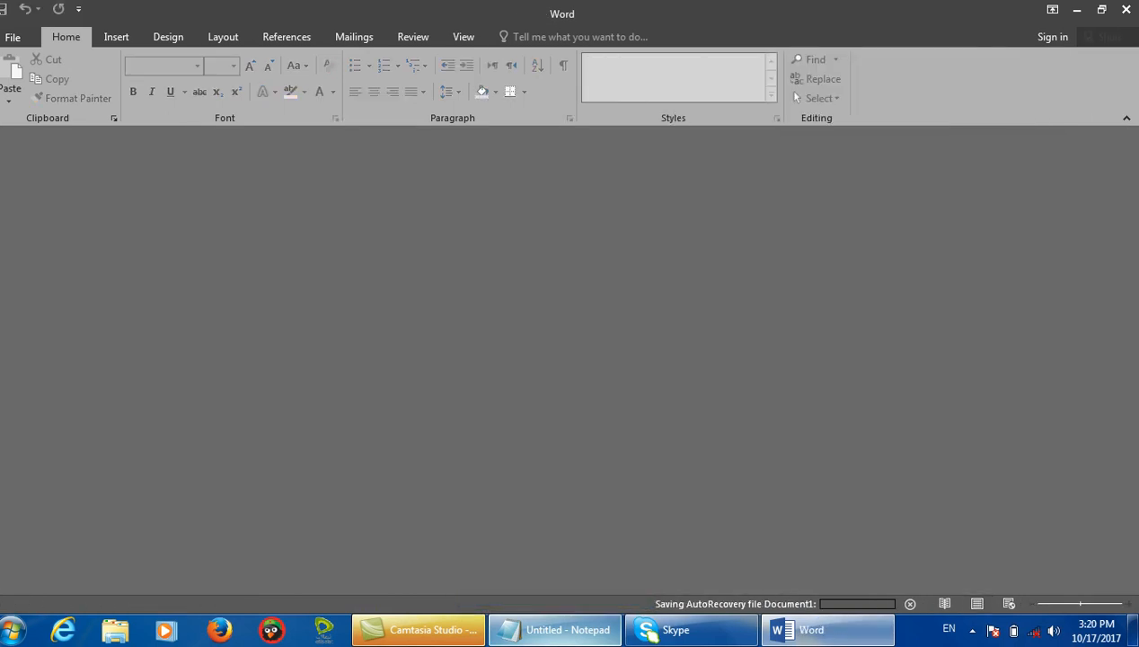
pyautogui.hotkey('ctrl', 'n')
pyautogui.write('=rand(99)')
pyautogui.press('Return')
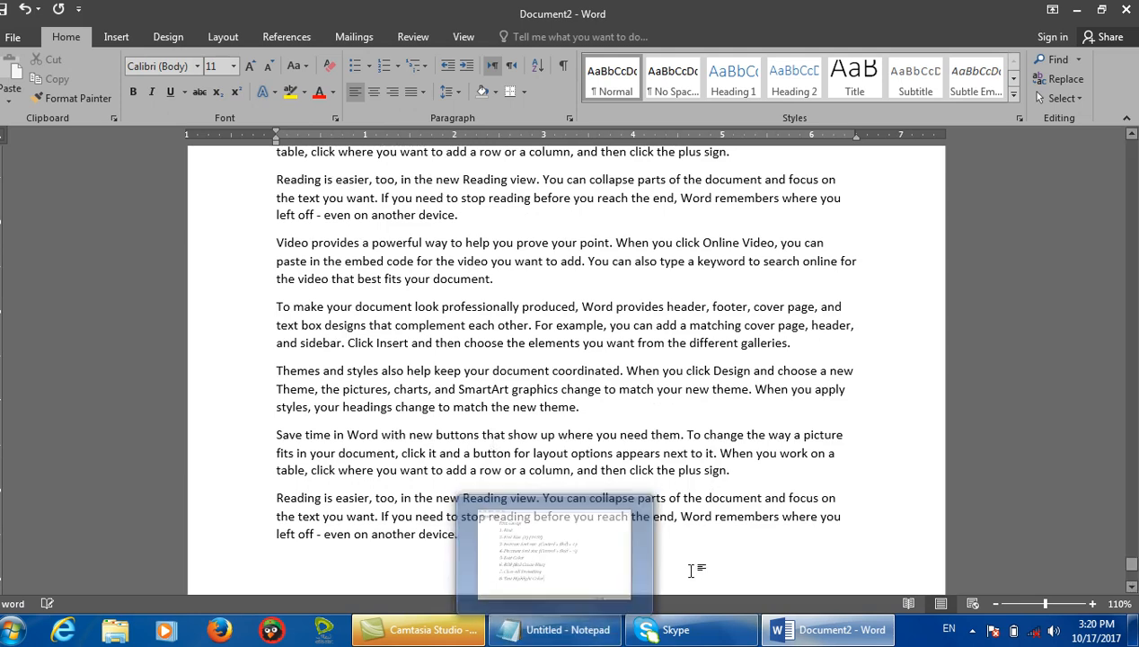
# Highlight one "Themes and styles" paragraph in red and deselect it.
pyautogui.scroll(20, 690, 571)
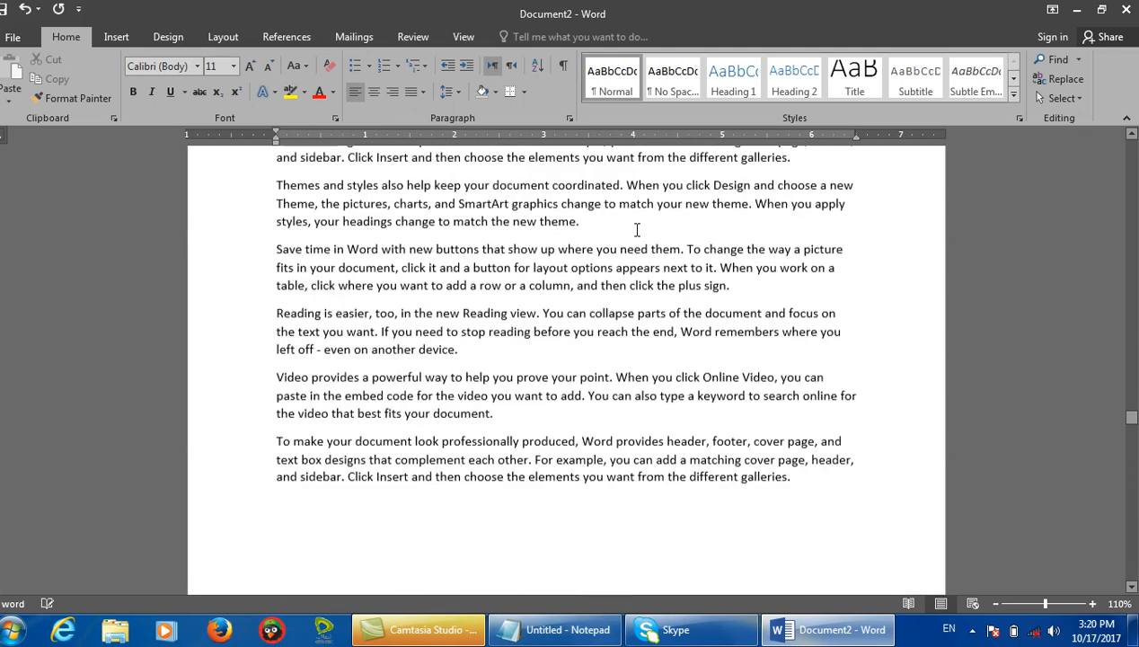
pyautogui.scroll(8, 634, 288)
pyautogui.moveTo(582, 342); pyautogui.dragTo(276, 305)
pyautogui.click(303, 91)
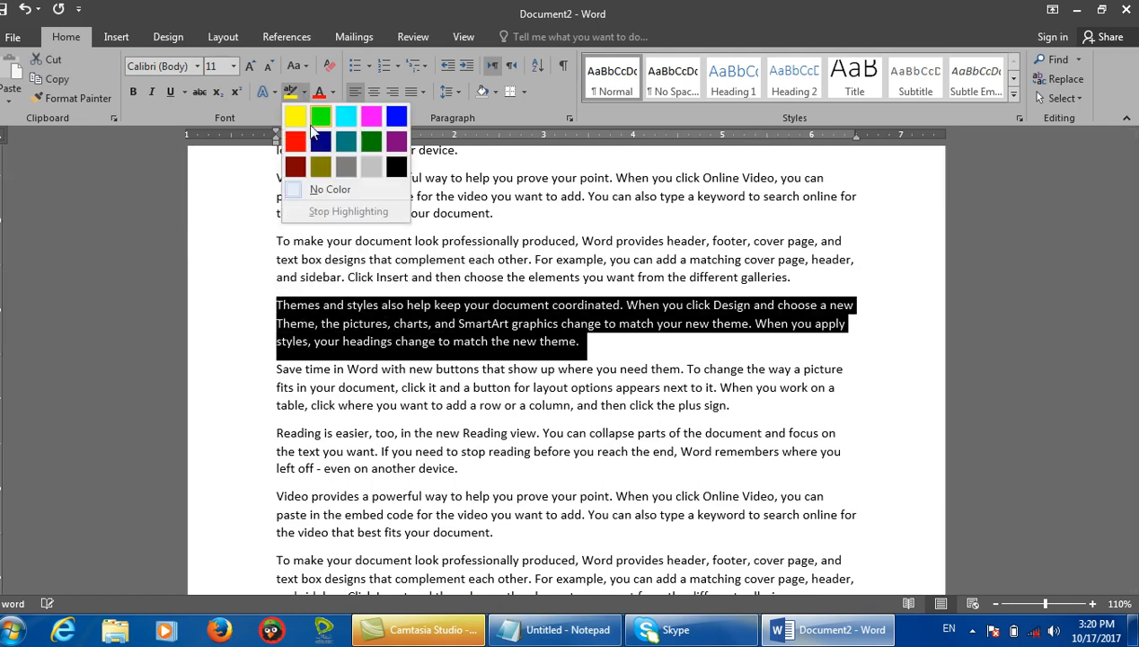
pyautogui.click(293, 137)
pyautogui.click(555, 277)
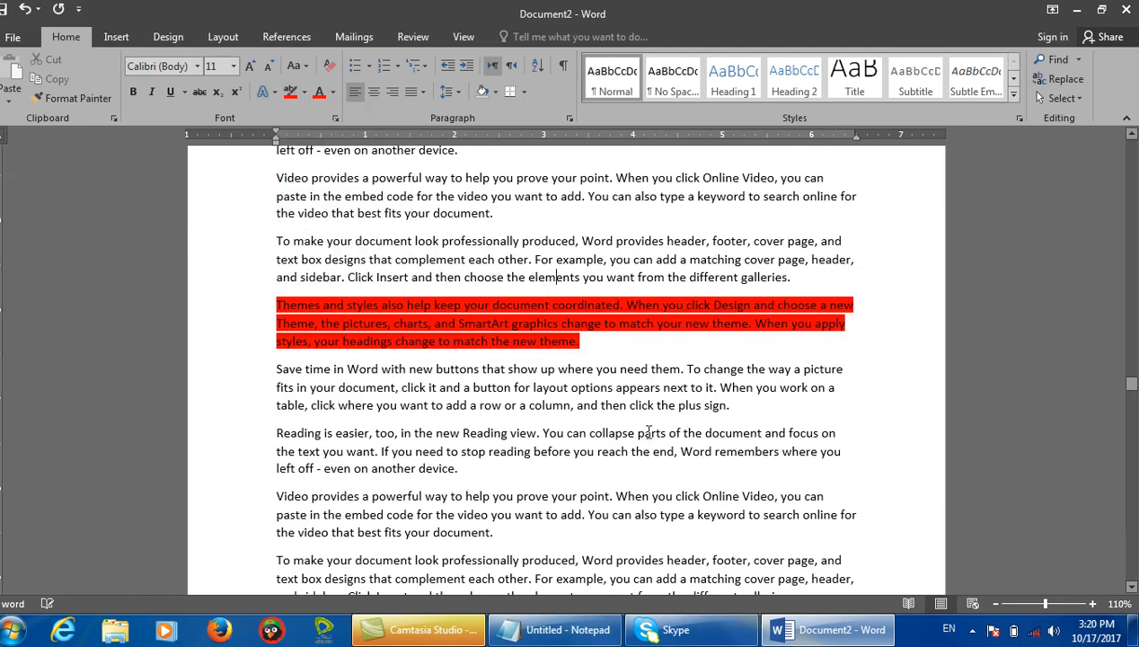
# Highlight another "Themes and styles" paragraph further up the document in dark green.
pyautogui.scroll(6, 648, 431)
pyautogui.moveTo(582, 344); pyautogui.dragTo(272, 293)
pyautogui.click(595, 334)
pyautogui.moveTo(603, 346); pyautogui.dragTo(257, 306)
pyautogui.click(304, 91)
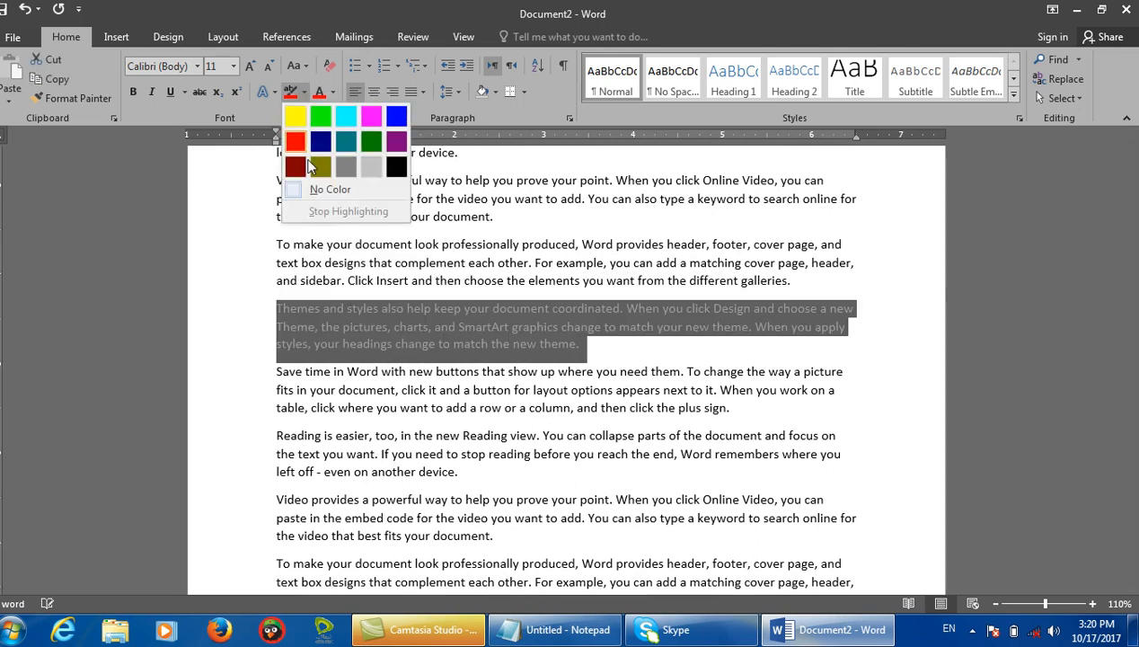
pyautogui.click(371, 141)
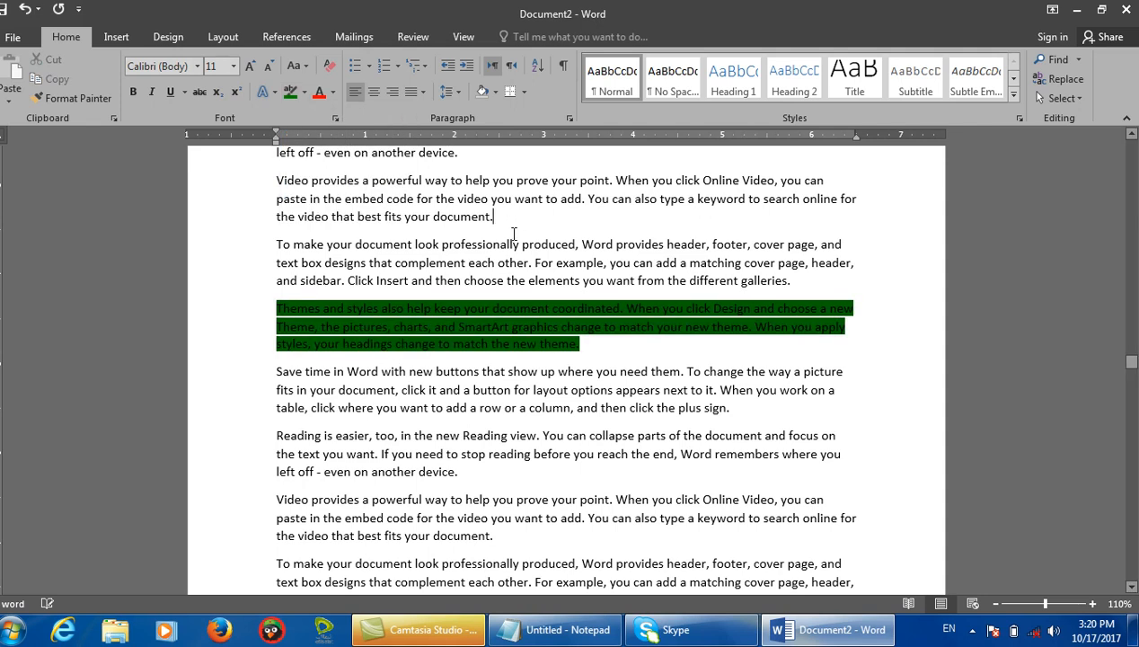
pyautogui.hotkey('ctrl', 'z')
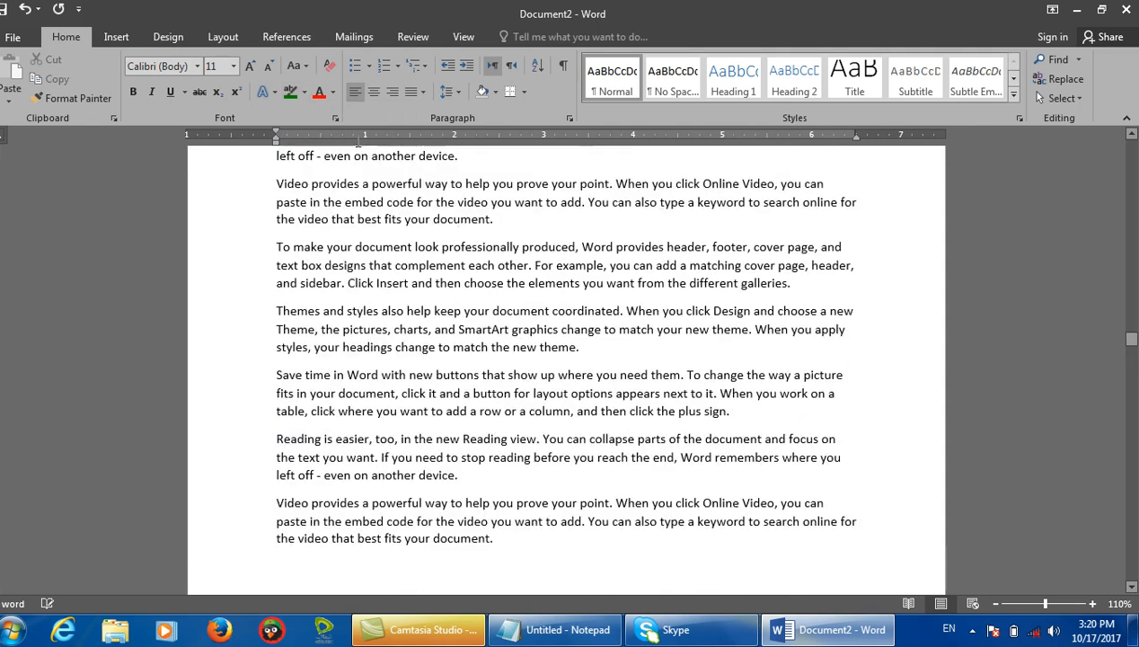
pyautogui.click(303, 93)
pyautogui.click(323, 189)
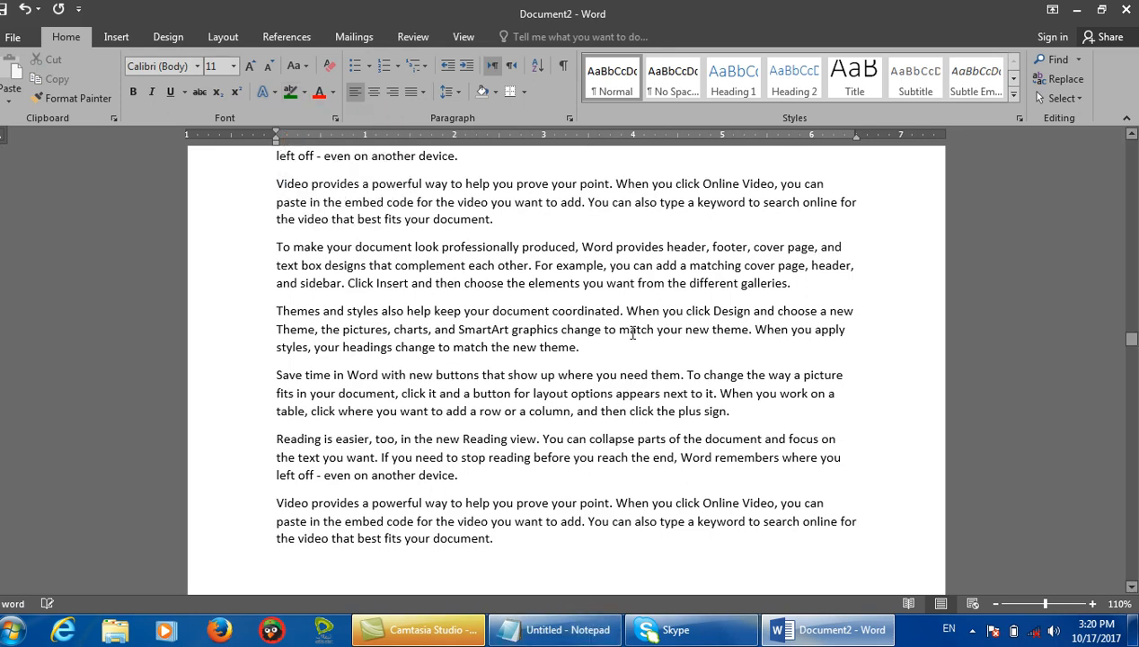
# Highlight in red the text from "and sidebar. Click Insert" through the end of the following "Themes and styles" paragraph.
pyautogui.moveTo(591, 347); pyautogui.dragTo(276, 284)
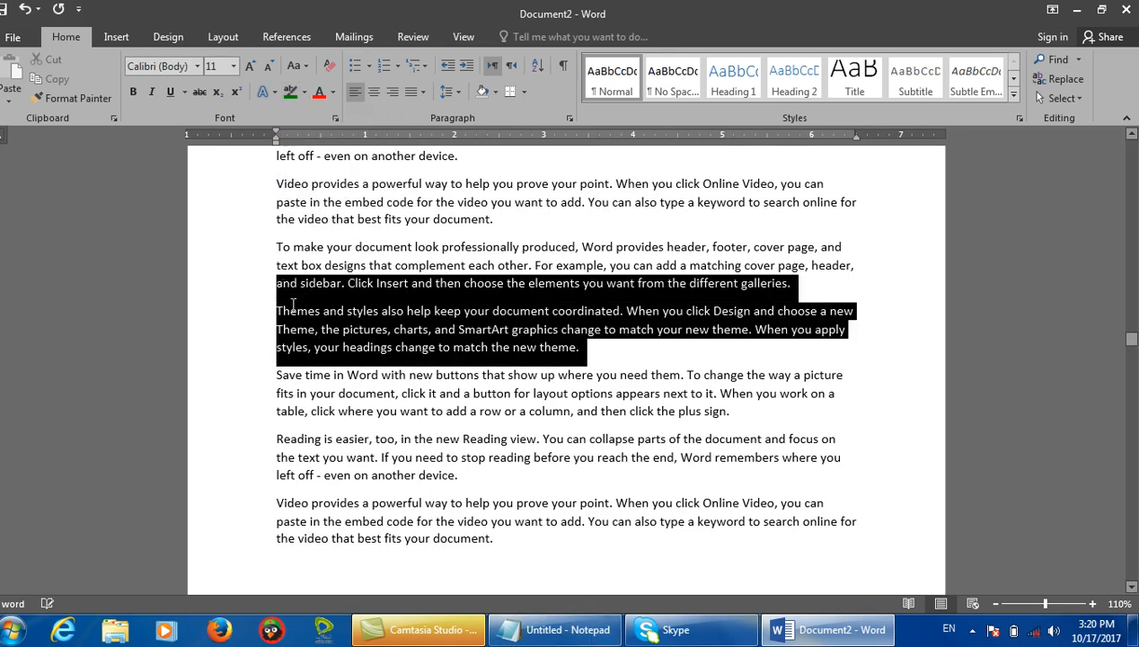
pyautogui.click(302, 93)
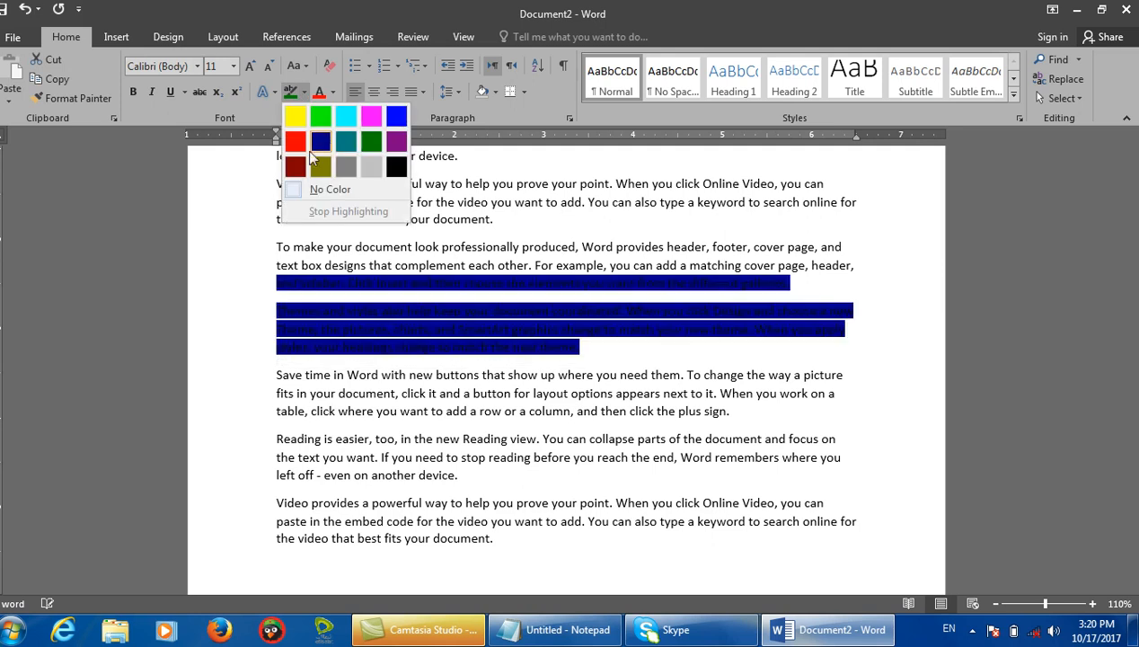
pyautogui.click(295, 135)
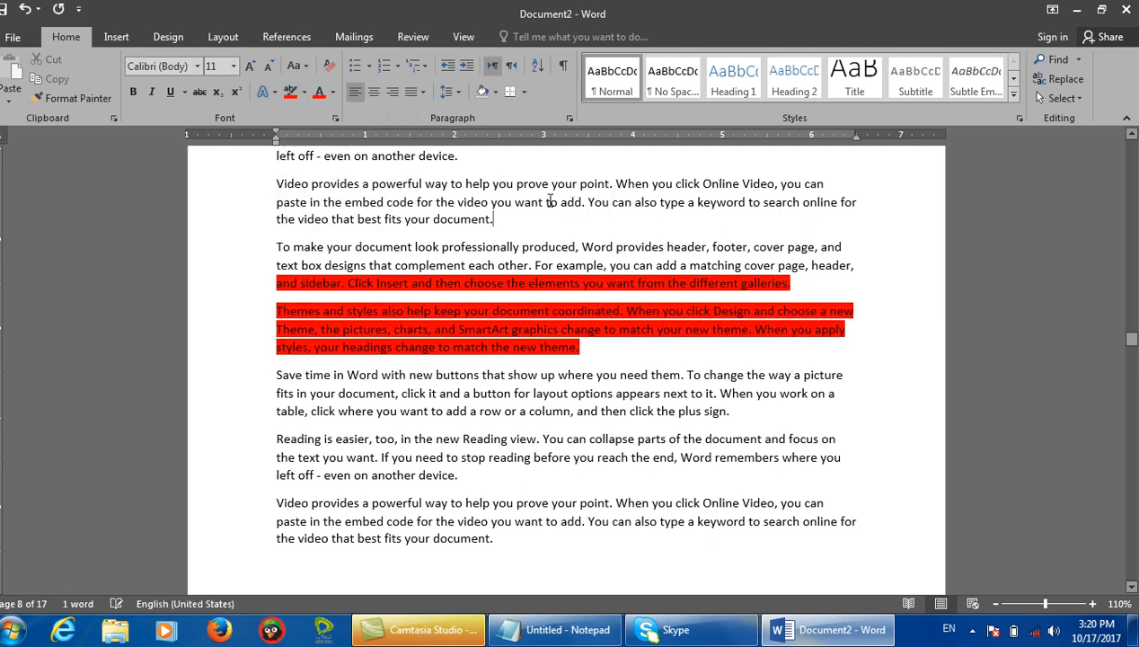
# Activate the dark blue highlighter with nothing selected and mark a "Save time in Word" paragraph and part of a "To make your document" paragraph.
pyautogui.scroll(16, 584, 209)
pyautogui.scroll(3, 530, 207)
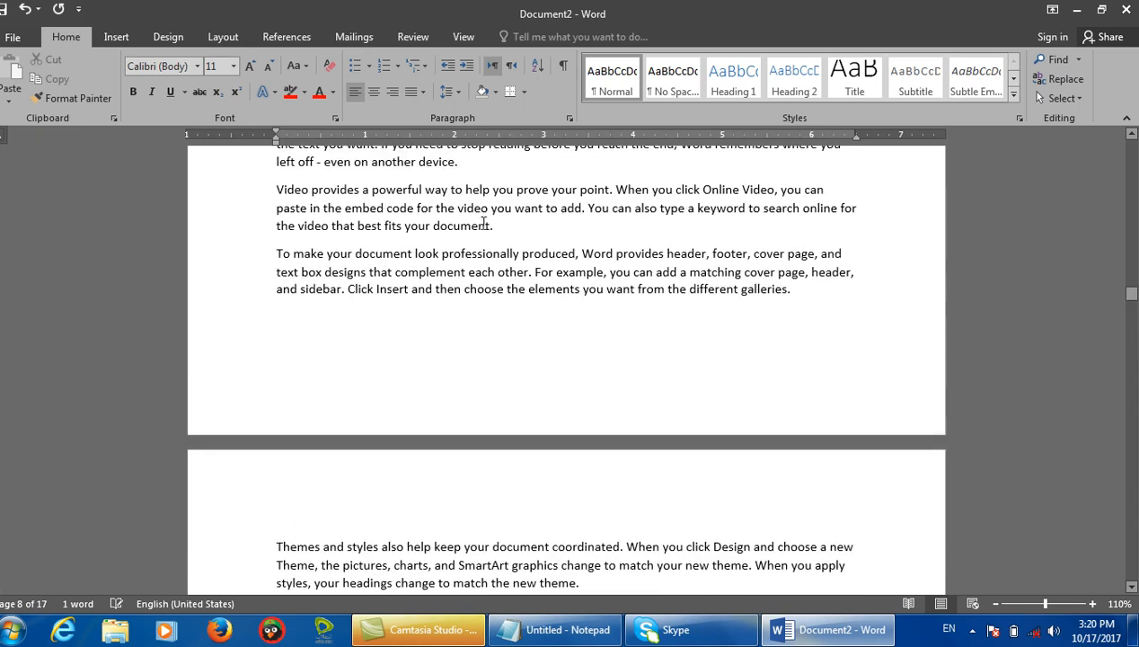
pyautogui.scroll(3, 575, 224)
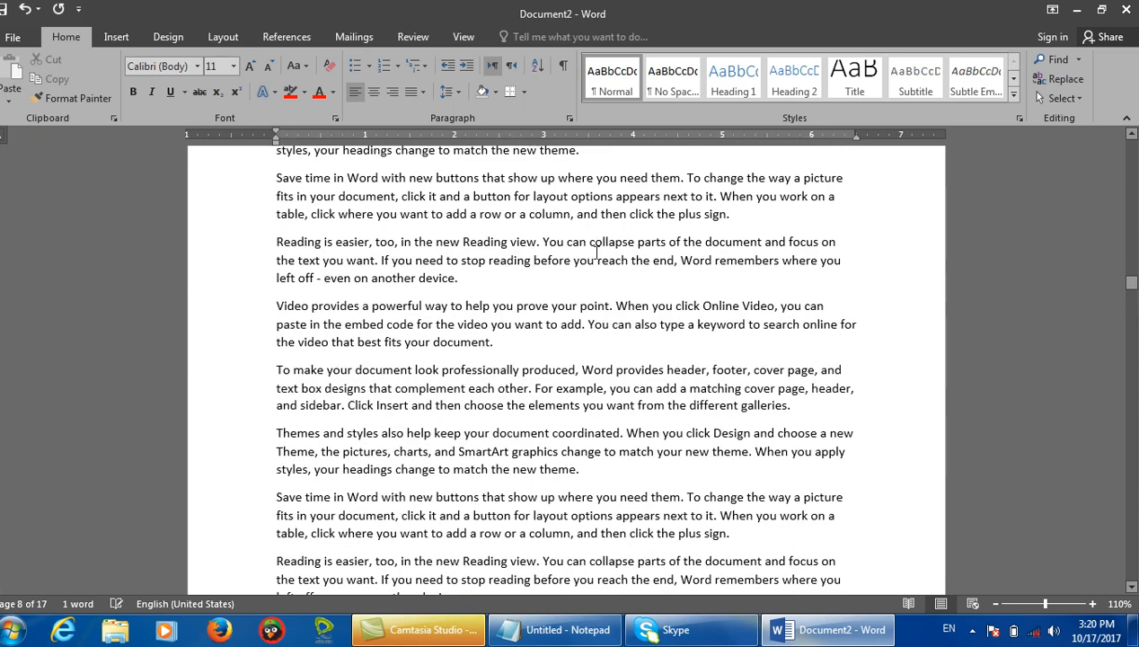
pyautogui.click(304, 91)
pyautogui.click(414, 231)
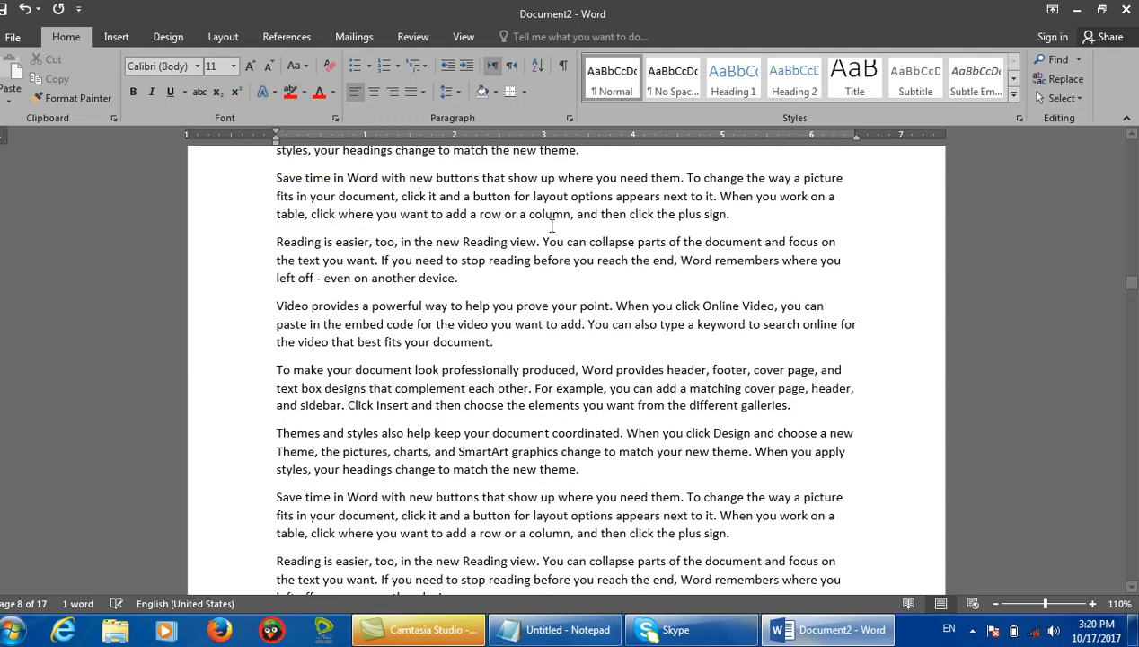
pyautogui.click(304, 91)
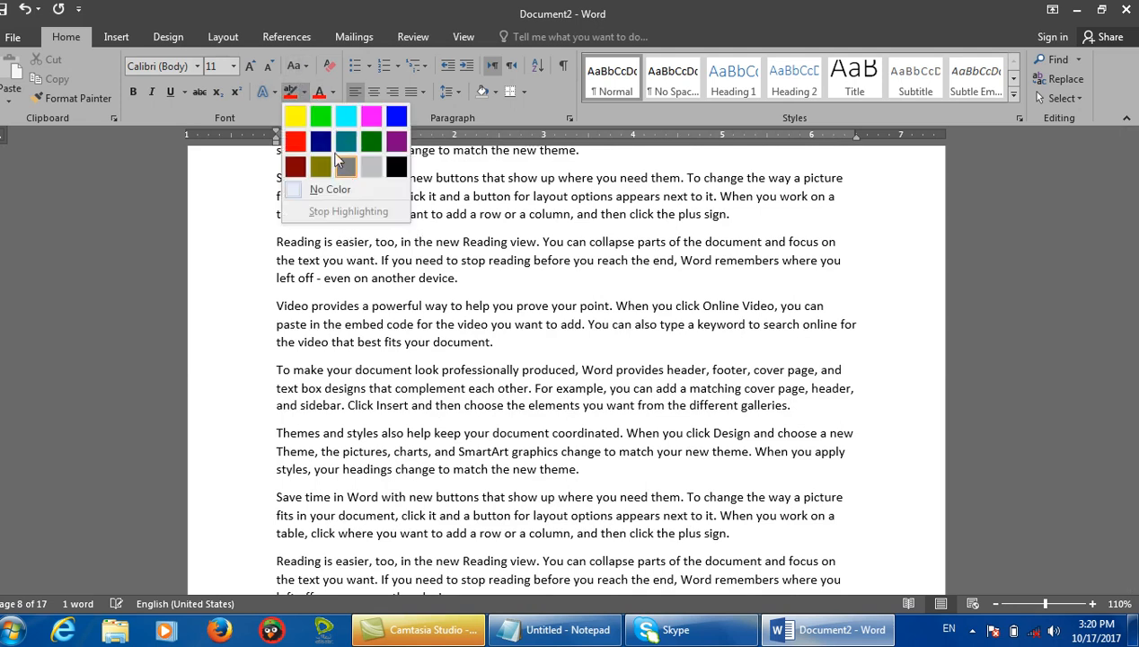
pyautogui.click(321, 142)
pyautogui.moveTo(744, 216)
pyautogui.mouseDown()
pyautogui.moveTo(390, 177)
pyautogui.moveTo(276, 177)
pyautogui.mouseUp()
pyautogui.moveTo(691, 405); pyautogui.dragTo(539, 388)
# Mark two "Reading is easier" paragraphs further up the document with the dark blue highlighter.
pyautogui.scroll(6, 616, 304)
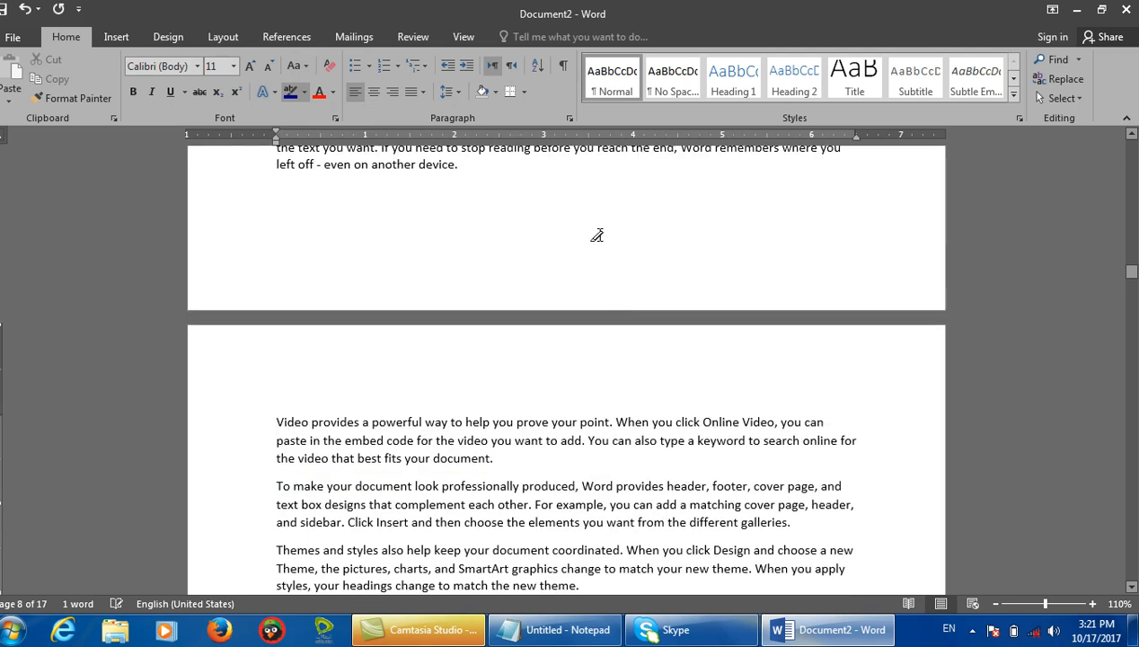
pyautogui.scroll(7, 597, 235)
pyautogui.moveTo(586, 280); pyautogui.dragTo(287, 245)
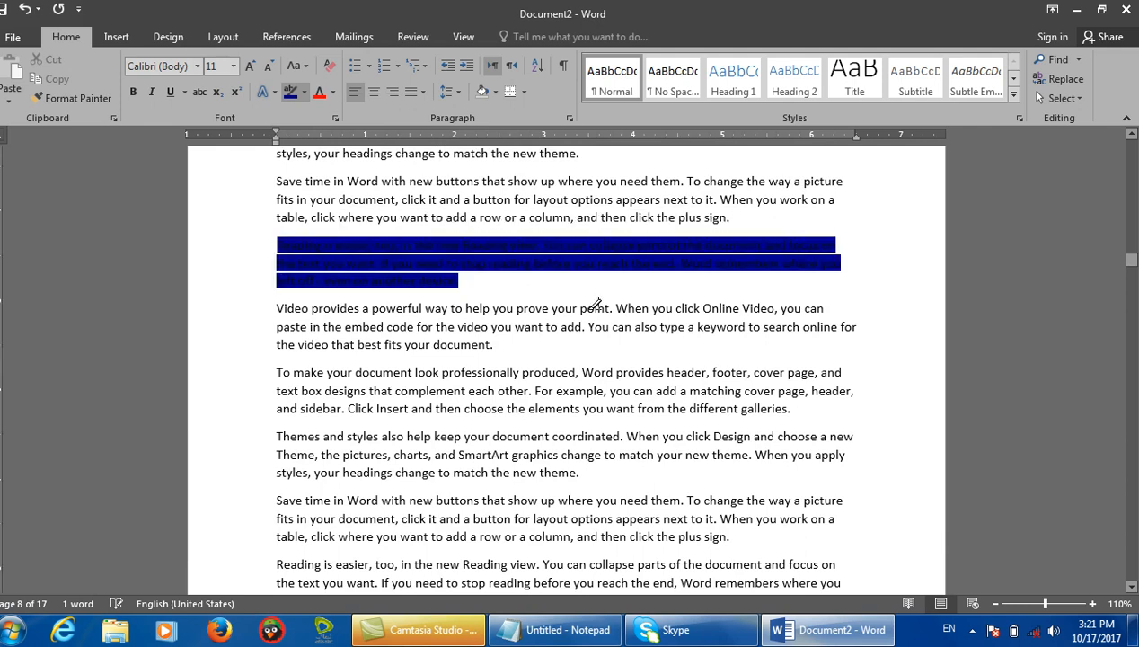
pyautogui.scroll(7, 597, 304)
pyautogui.moveTo(575, 284); pyautogui.dragTo(292, 238)
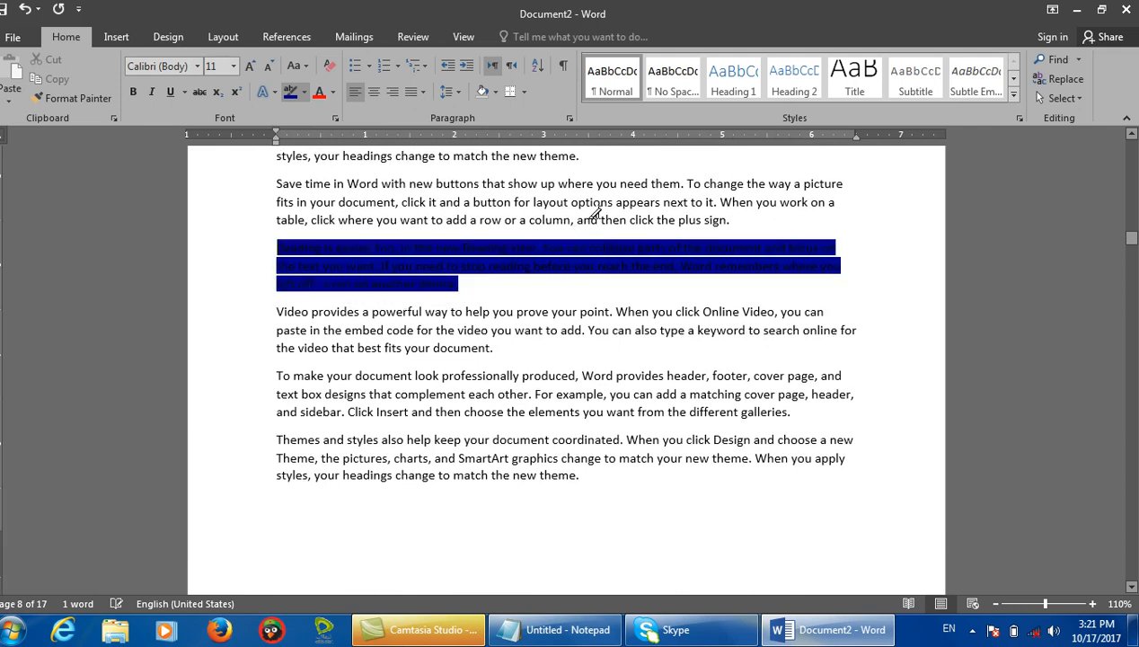
# Change the highlighter to red and mark the text from "sidebar" to the end of the next "Themes and styles" paragraph.
pyautogui.click(303, 92)
pyautogui.click(297, 134)
pyautogui.scroll(2, 524, 237)
pyautogui.moveTo(576, 272)
pyautogui.mouseDown()
pyautogui.moveTo(459, 255)
pyautogui.moveTo(300, 208)
pyautogui.mouseUp()
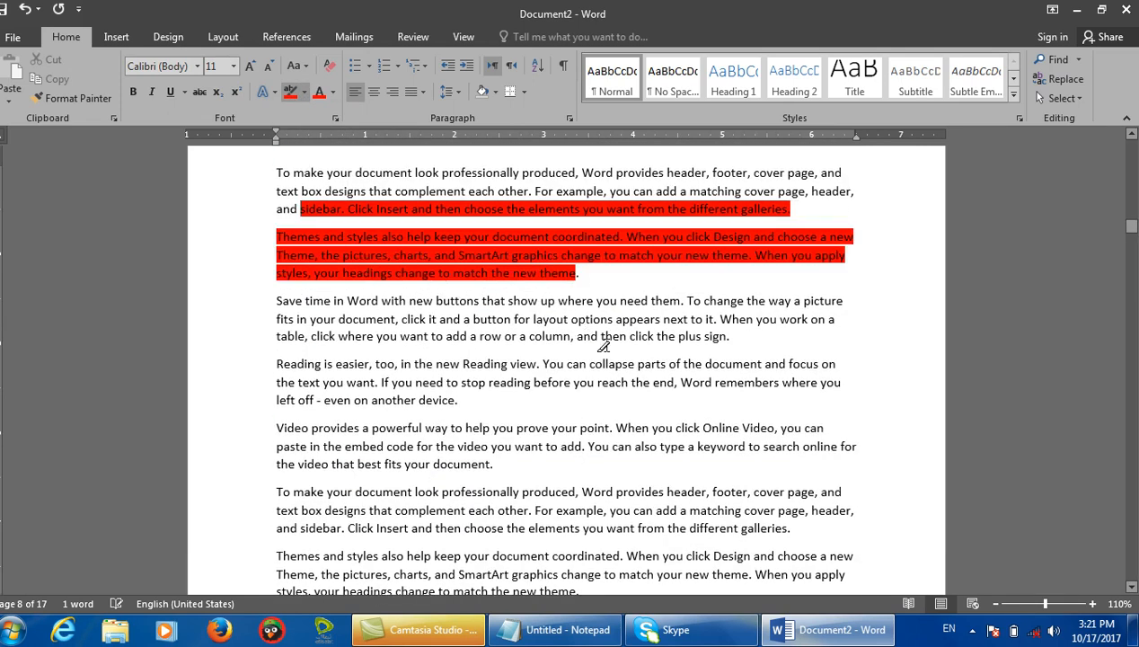
# Mark the text from "want to add a row" through "before you reach" in red and stop highlighting.
pyautogui.moveTo(628, 382); pyautogui.dragTo(401, 336)
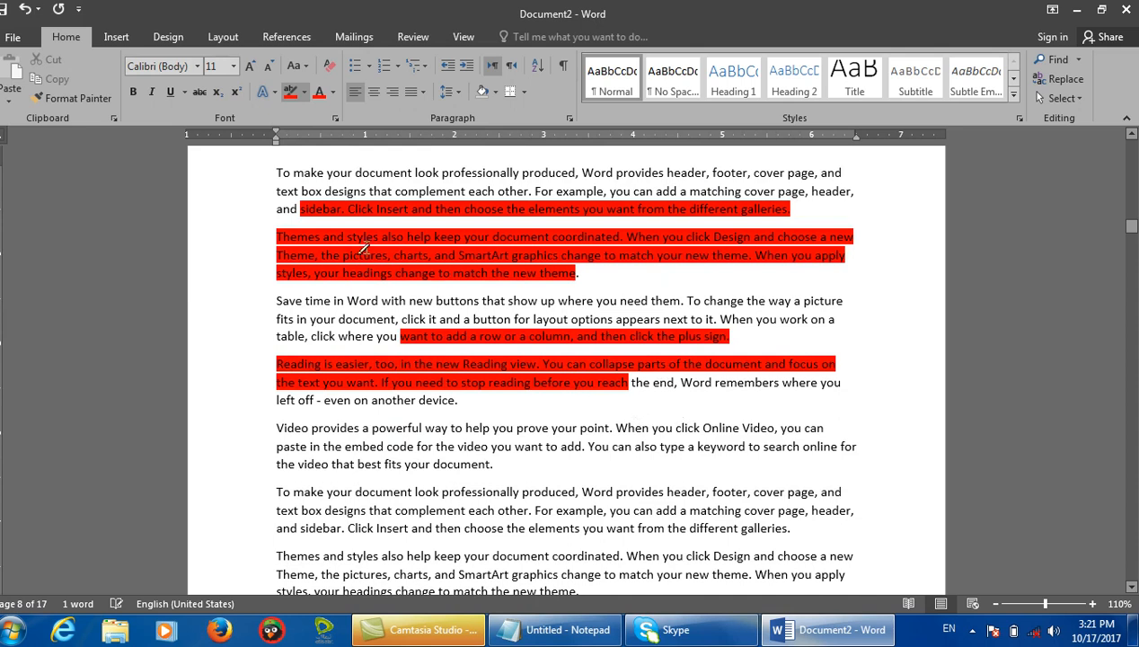
pyautogui.click(304, 94)
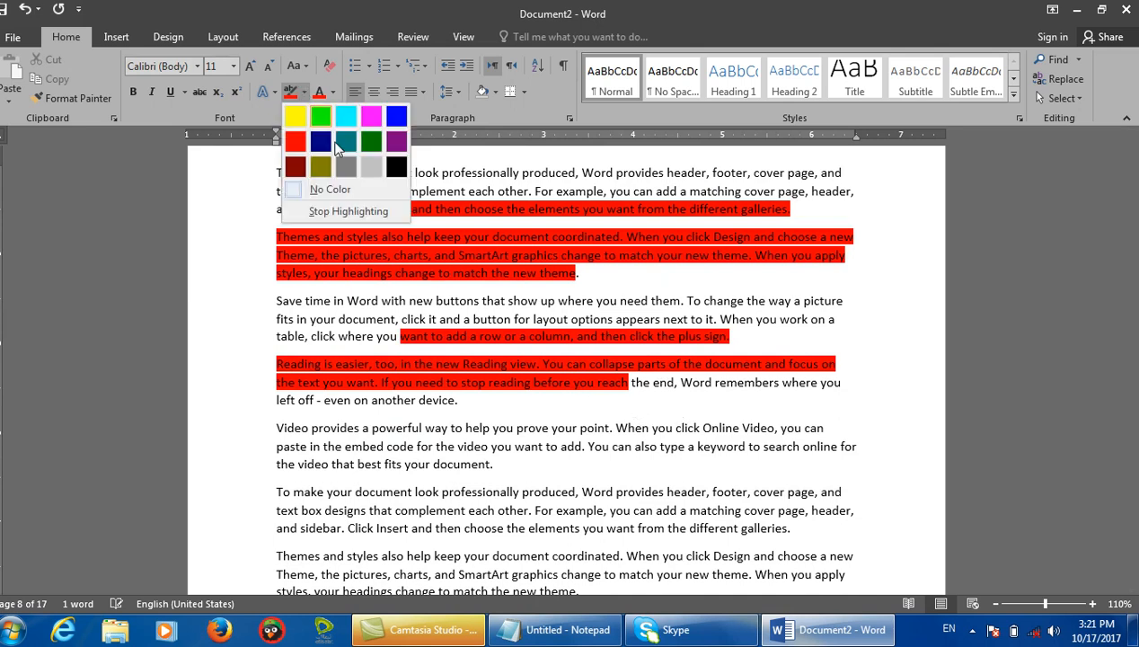
pyautogui.click(340, 204)
pyautogui.tripleClick(579, 470)
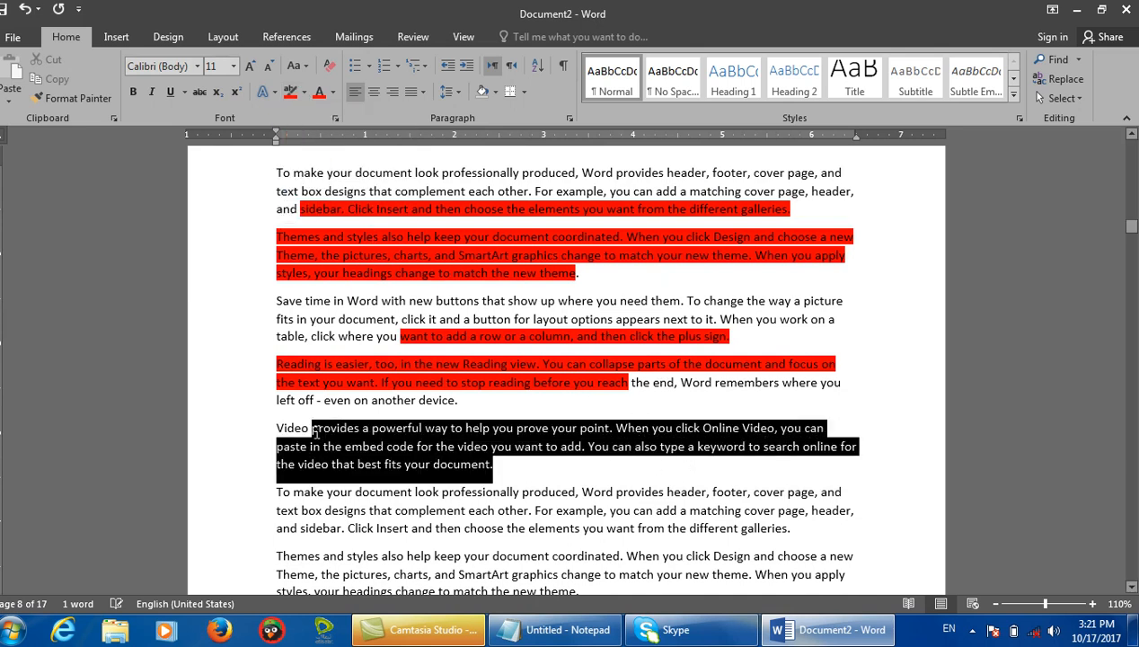
pyautogui.click(582, 467)
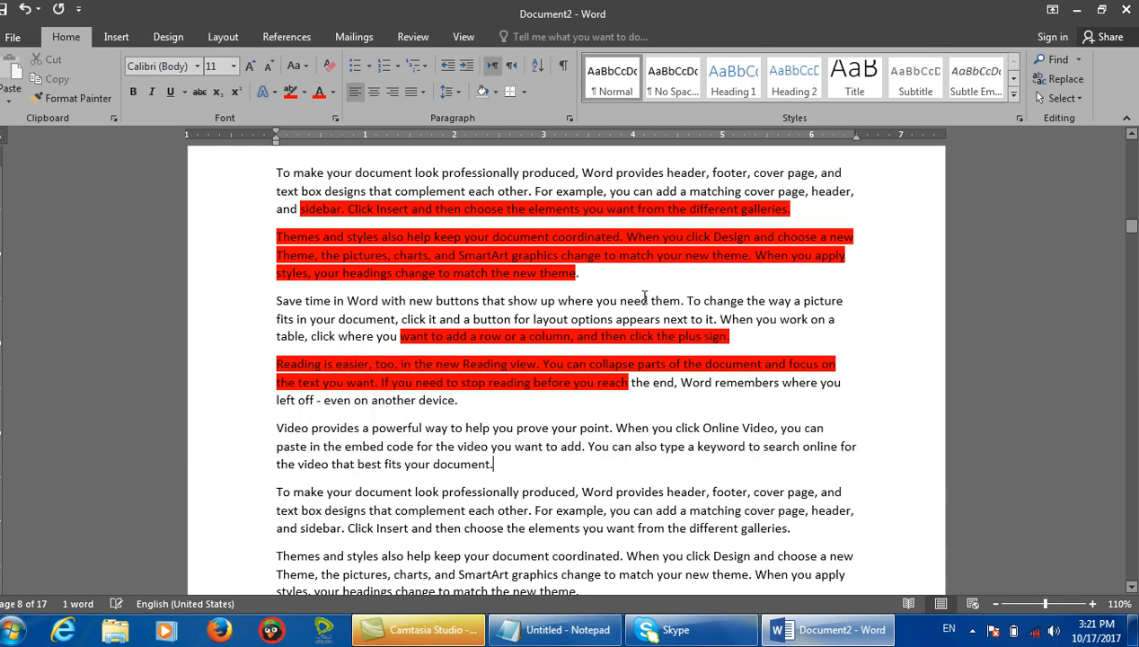
# Remove the red highlighting from both marked passages by setting their highlight to No Color.
pyautogui.moveTo(560, 272); pyautogui.dragTo(320, 217)
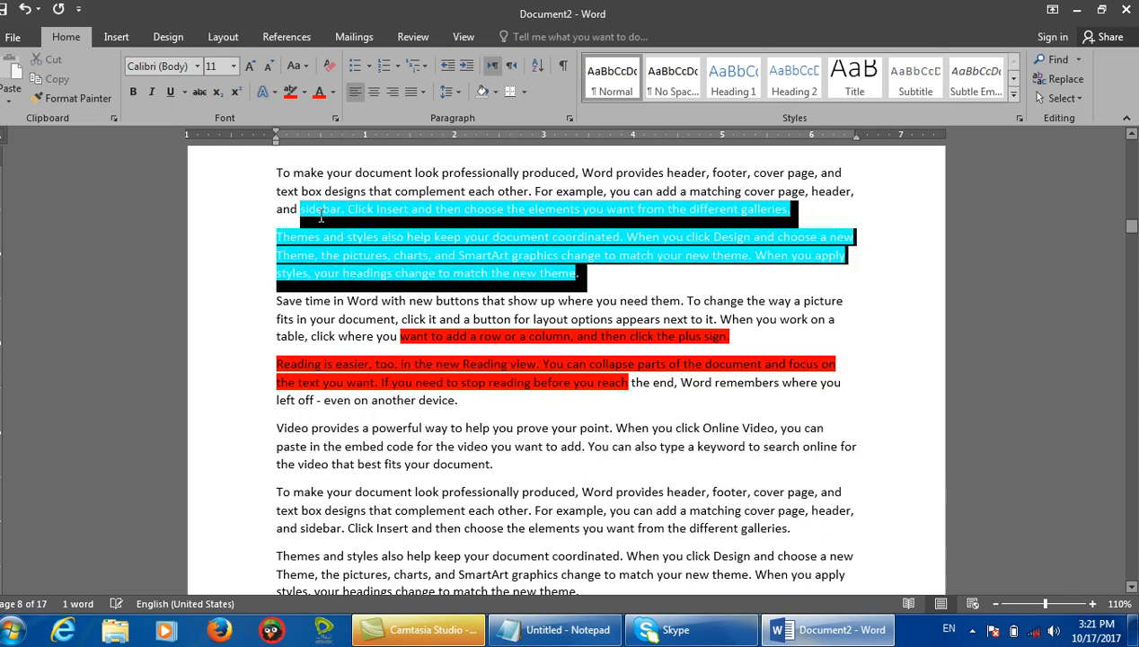
pyautogui.click(304, 92)
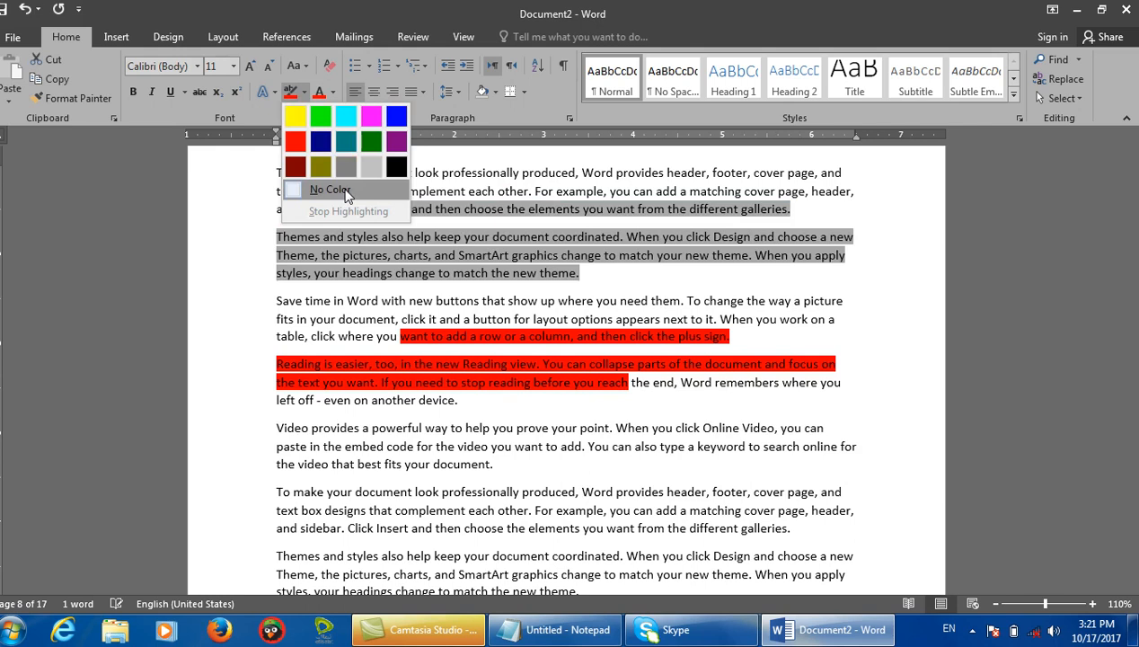
pyautogui.click(316, 187)
pyautogui.click(618, 366)
pyautogui.moveTo(459, 401); pyautogui.dragTo(378, 336)
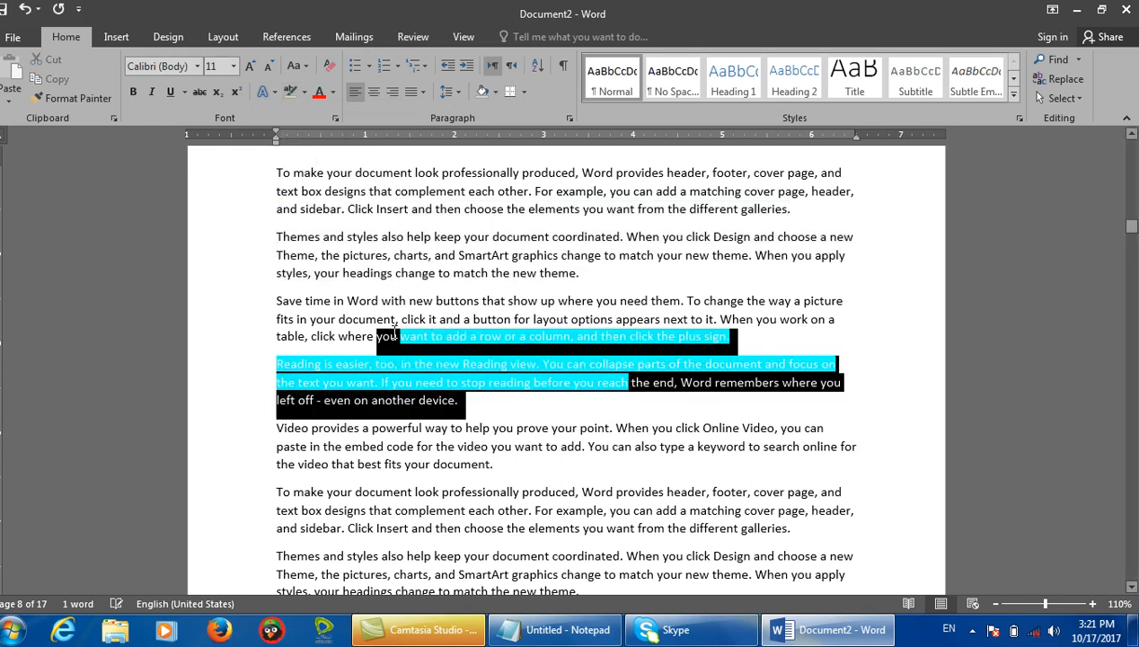
pyautogui.click(305, 91)
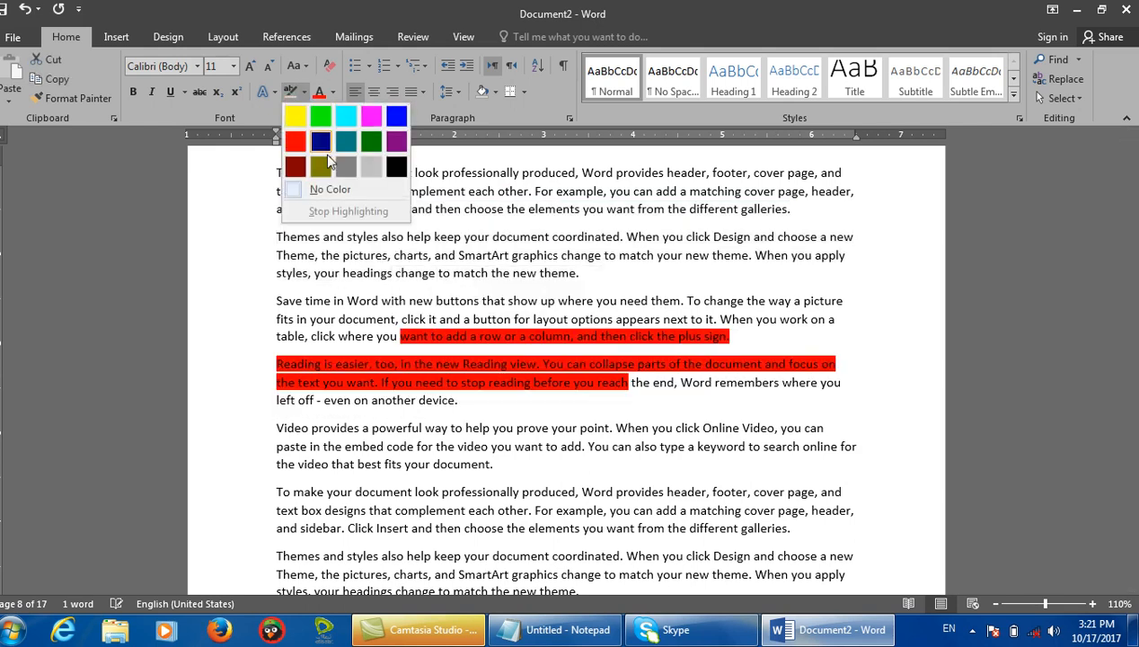
pyautogui.click(316, 187)
pyautogui.click(609, 464)
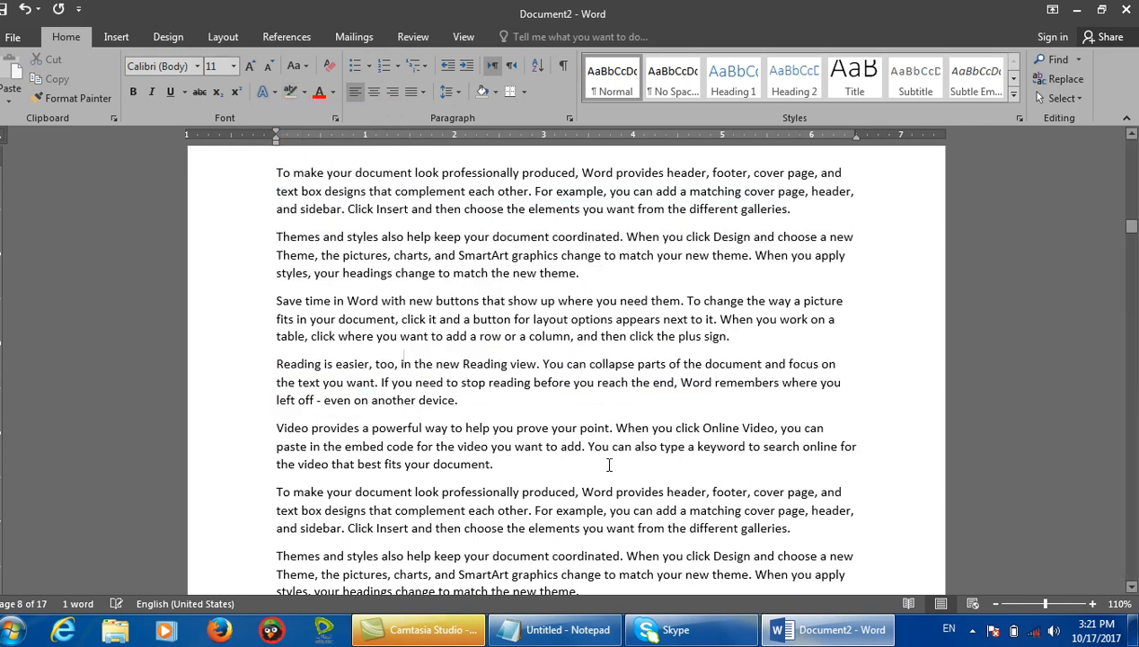
# Close the document without saving and create a new blank document.
pyautogui.click(277, 94)
pyautogui.click(837, 292)
pyautogui.click(550, 273)
pyautogui.hotkey('ctrl', 'w')
pyautogui.press('n')
pyautogui.hotkey('ctrl', 'n')
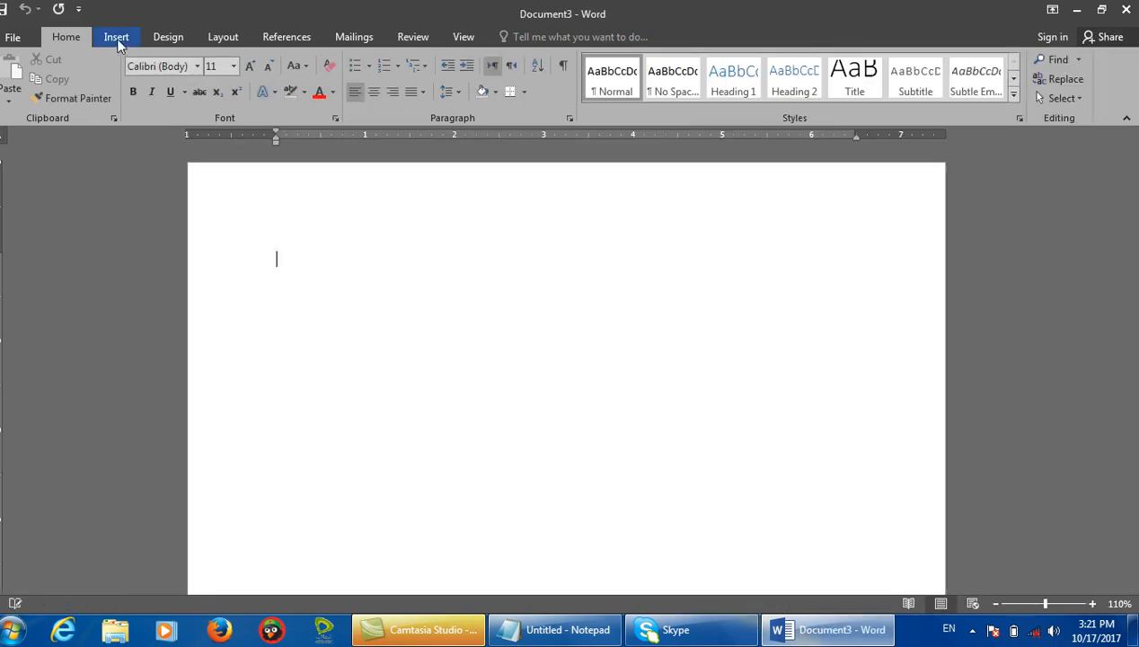
# Draw a text box about 5.6" wide and 1.42" high near the top of the page and enter "Afghanistan" in it.
pyautogui.click(115, 38)
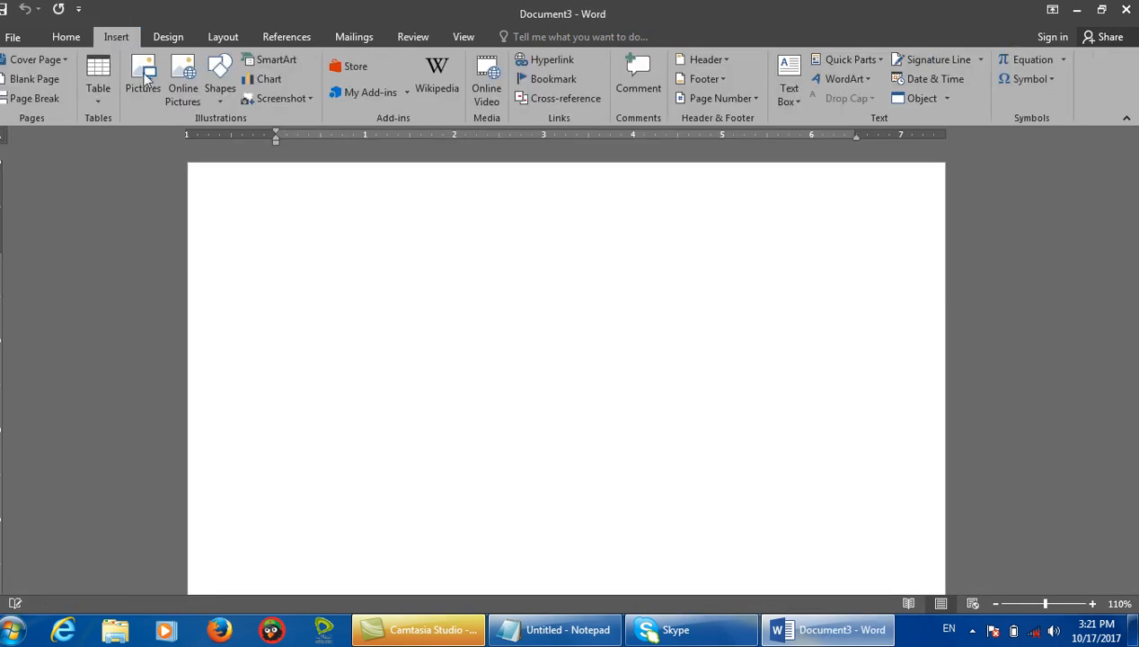
pyautogui.click(795, 103)
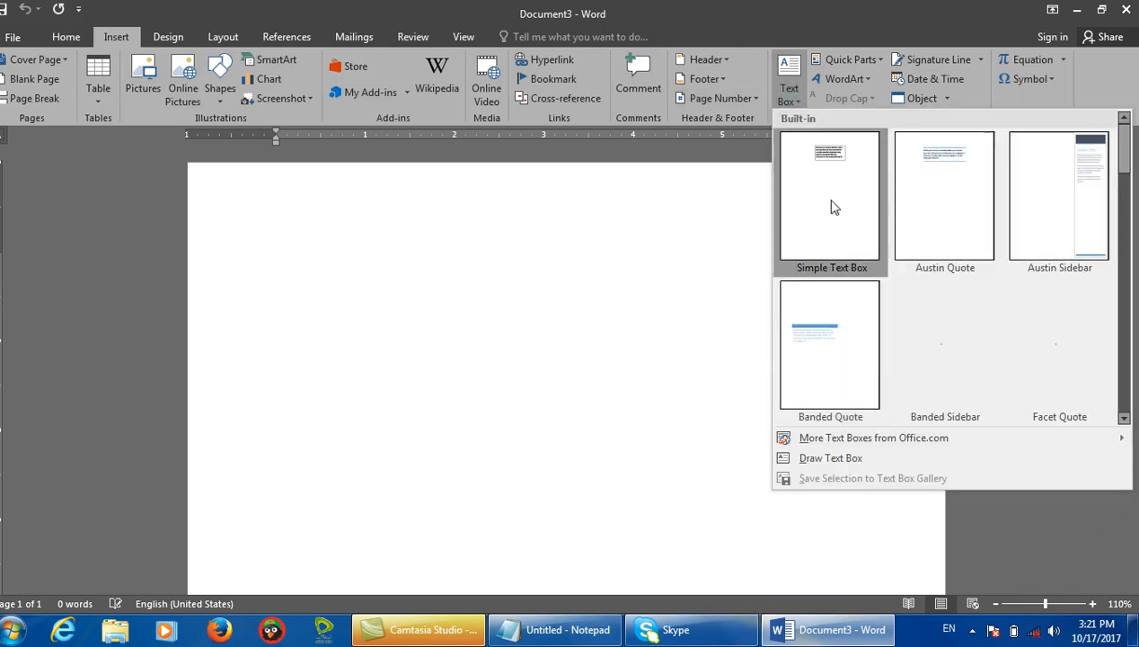
pyautogui.click(831, 458)
pyautogui.moveTo(284, 238); pyautogui.dragTo(785, 366)
pyautogui.write('Afghanistan')
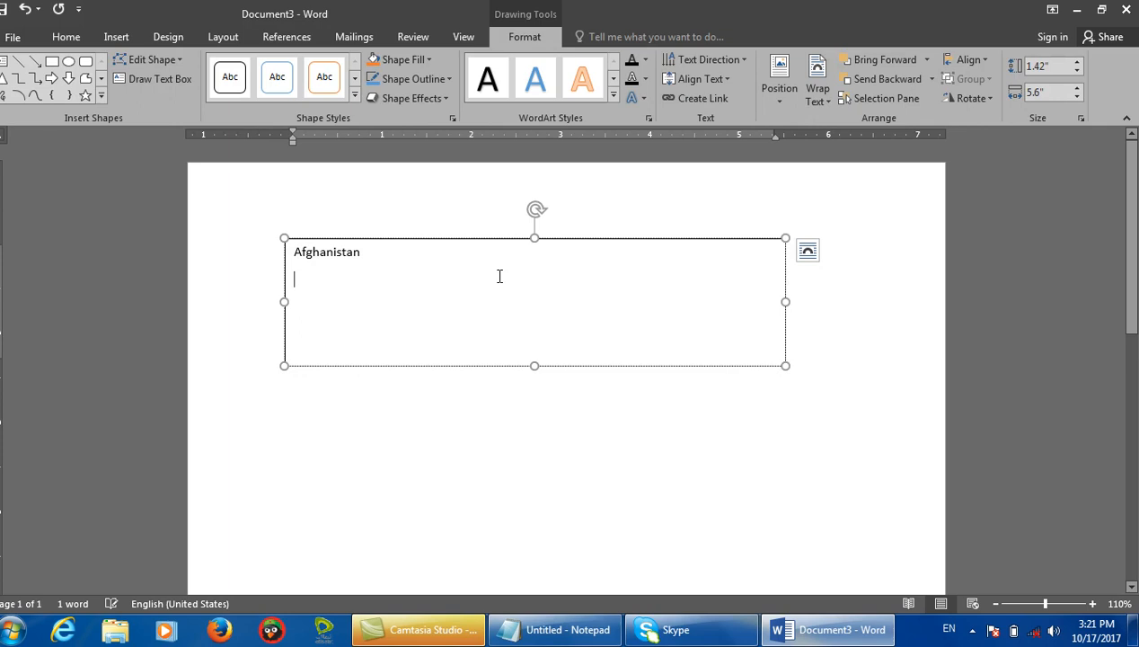
# Centre the word "Afghanistan" in the text box and apply a blue outlined WordArt style to it.
pyautogui.moveTo(499, 276); pyautogui.dragTo(272, 242)
pyautogui.hotkey('ctrl', 'e')
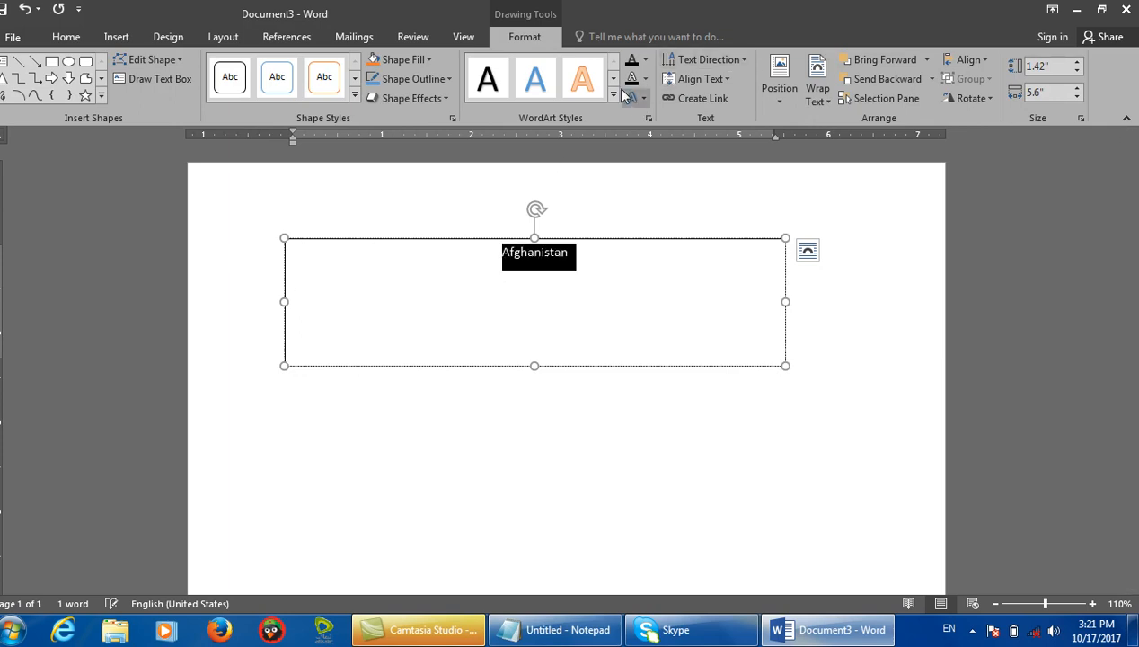
pyautogui.click(613, 95)
pyautogui.click(582, 173)
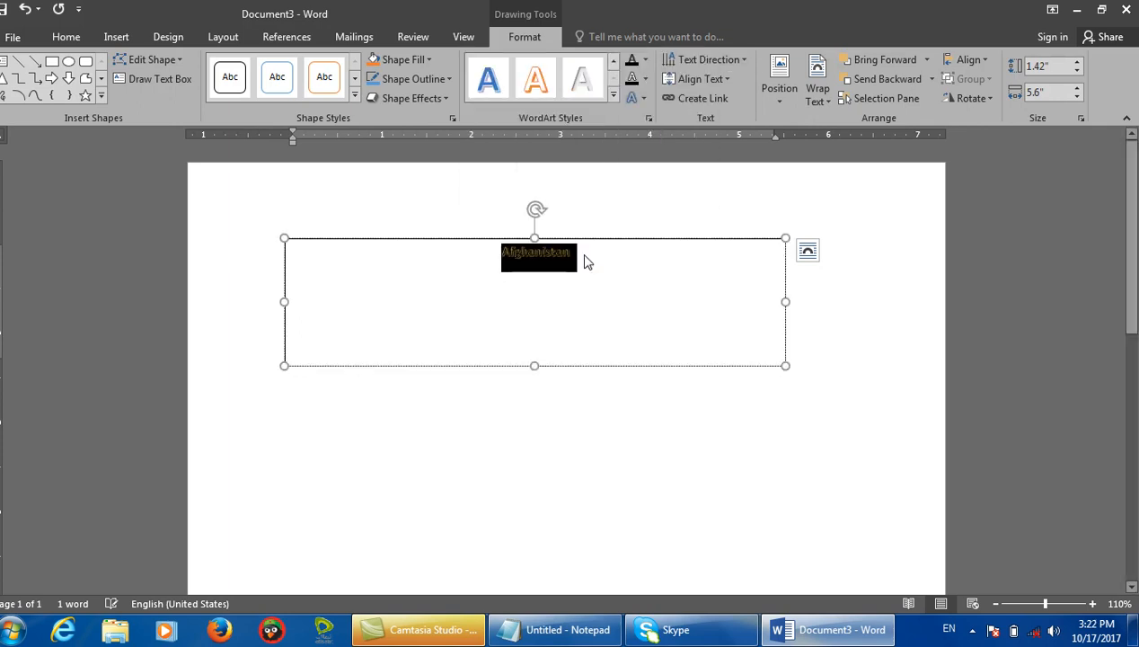
# Apply the first text effect of the gallery's last row, black with a hard shadow, to "Afghanistan".
pyautogui.click(62, 37)
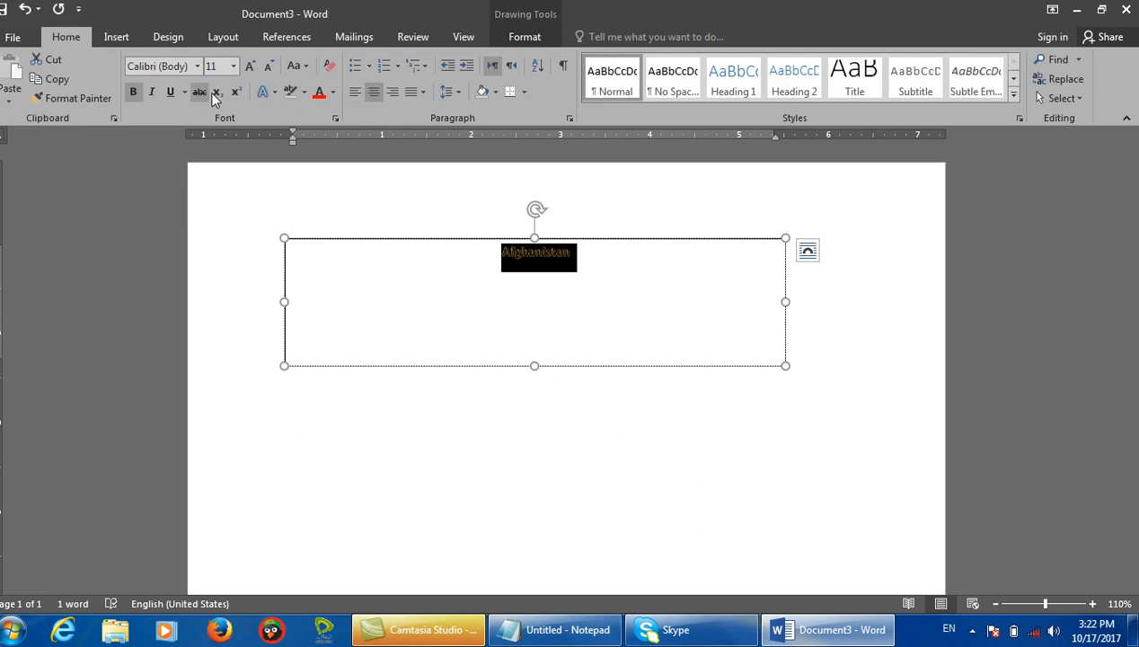
pyautogui.click(272, 93)
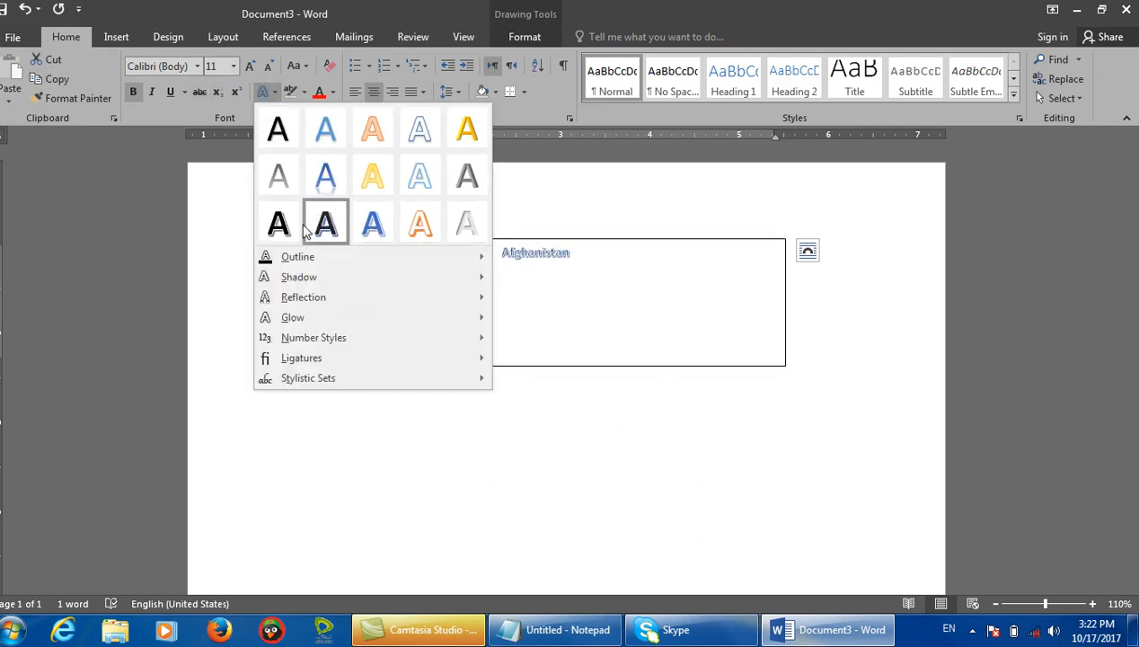
pyautogui.click(280, 211)
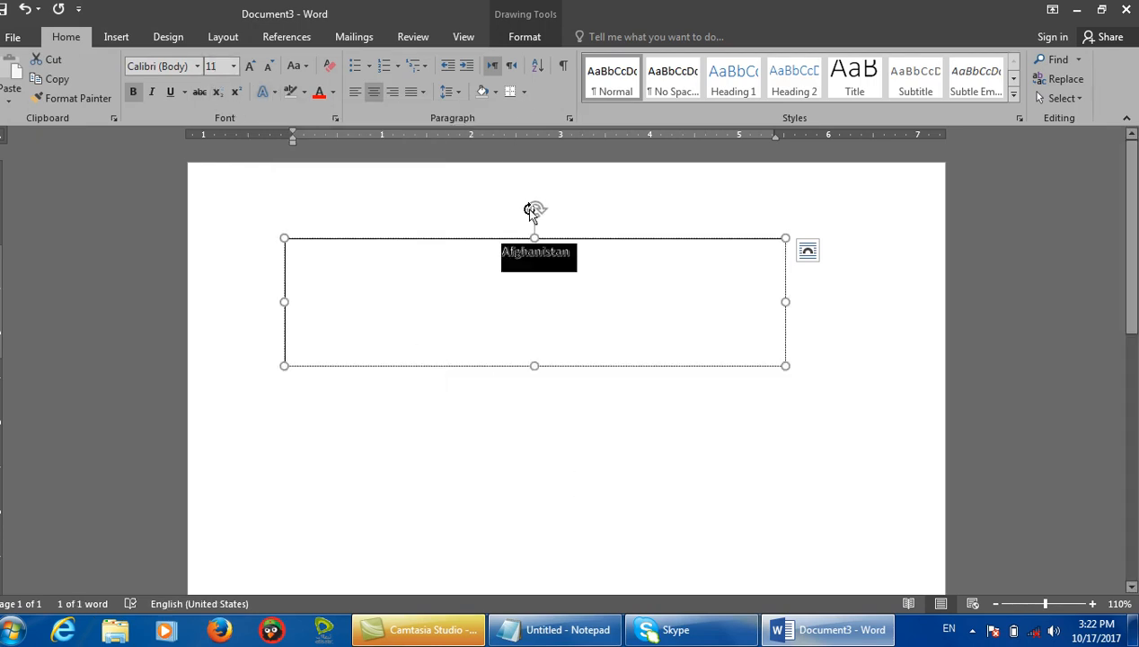
# Select the word "Afghanistan" and enlarge its font size to 48.
pyautogui.click(591, 252)
pyautogui.moveTo(590, 251); pyautogui.dragTo(453, 244)
pyautogui.hotkey('ctrl', ']')
pyautogui.hotkey('ctrl', ']')
pyautogui.hotkey('ctrl', ']')
pyautogui.hotkey('ctrl', ']')
pyautogui.hotkey('ctrl', ']')
pyautogui.hotkey('ctrl', ']')
pyautogui.hotkey('ctrl', ']')
pyautogui.hotkey('ctrl', ']')
pyautogui.hotkey('ctrl', ']')
pyautogui.hotkey('ctrl', ']')
pyautogui.hotkey('ctrl', ']')
pyautogui.hotkey('ctrl', ']')
pyautogui.hotkey('ctrl', ']')
pyautogui.hotkey('ctrl', ']')
pyautogui.hotkey('ctrl', ']')
pyautogui.hotkey('ctrl', ']')
pyautogui.hotkey('ctrl', ']')
pyautogui.hotkey('ctrl', ']')
pyautogui.hotkey('ctrl', ']')
pyautogui.hotkey('ctrl', ']')
pyautogui.hotkey('ctrl', ']')
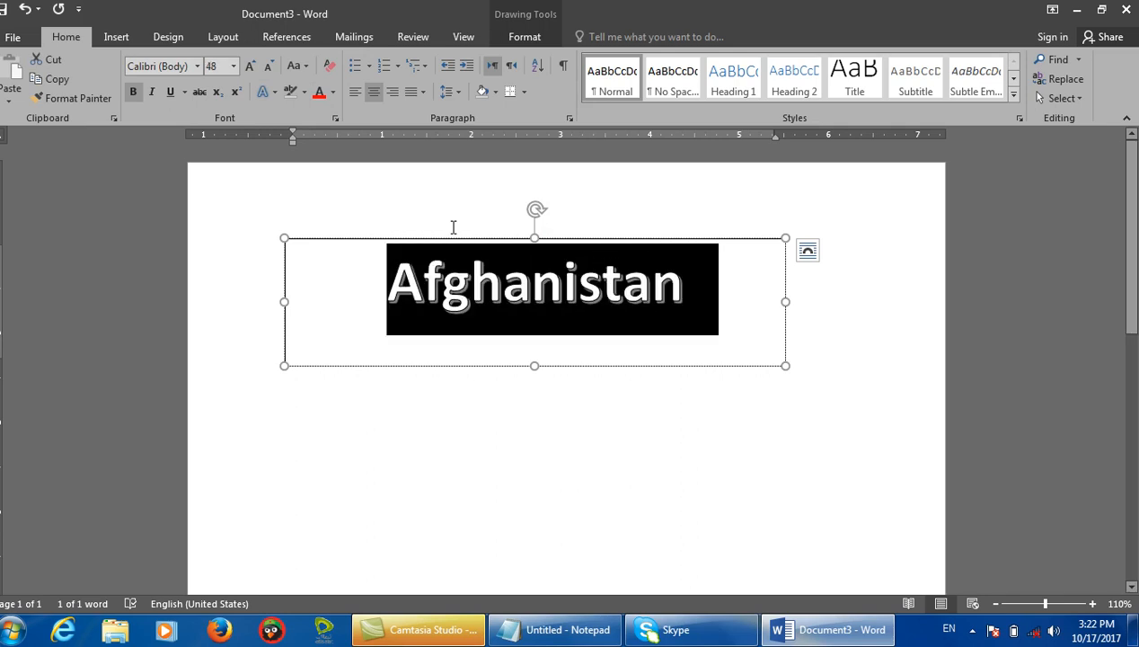
# Apply the blue hard-shadow text effect from the gallery's last row to "Afghanistan".
pyautogui.click(711, 284)
pyautogui.moveTo(712, 285); pyautogui.dragTo(328, 245)
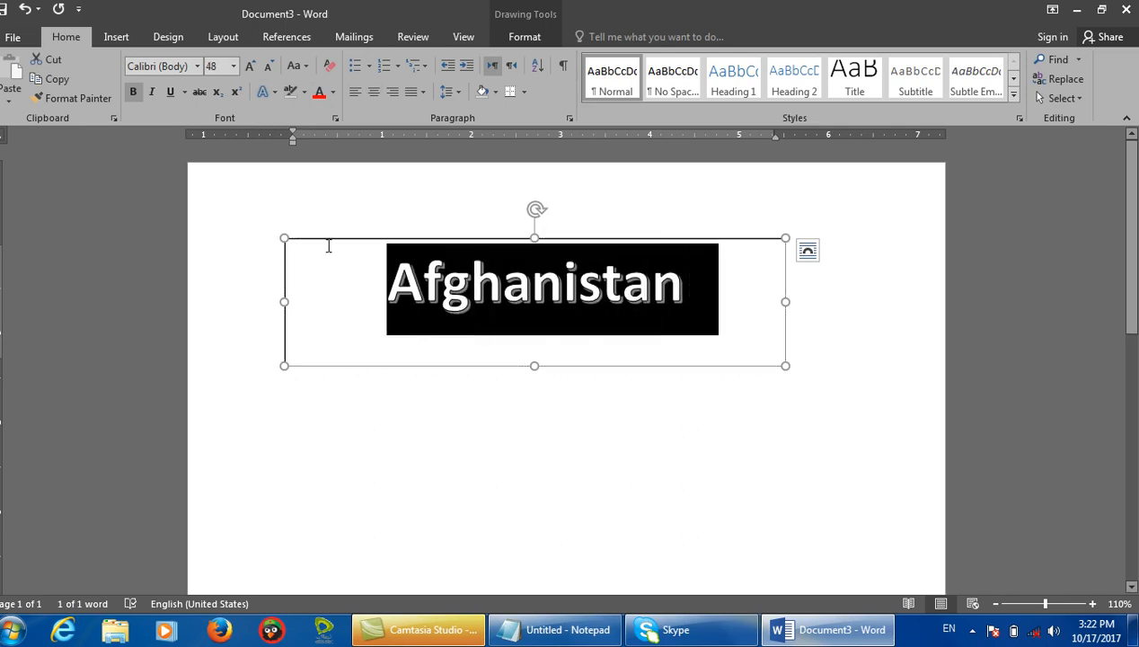
pyautogui.click(262, 91)
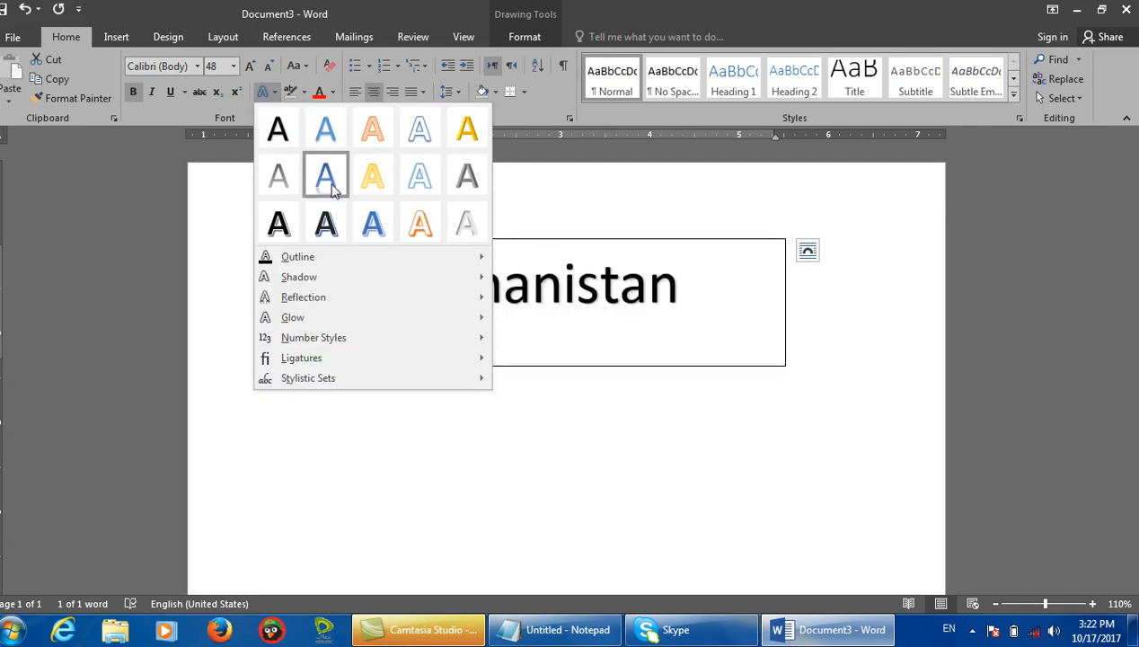
pyautogui.click(376, 224)
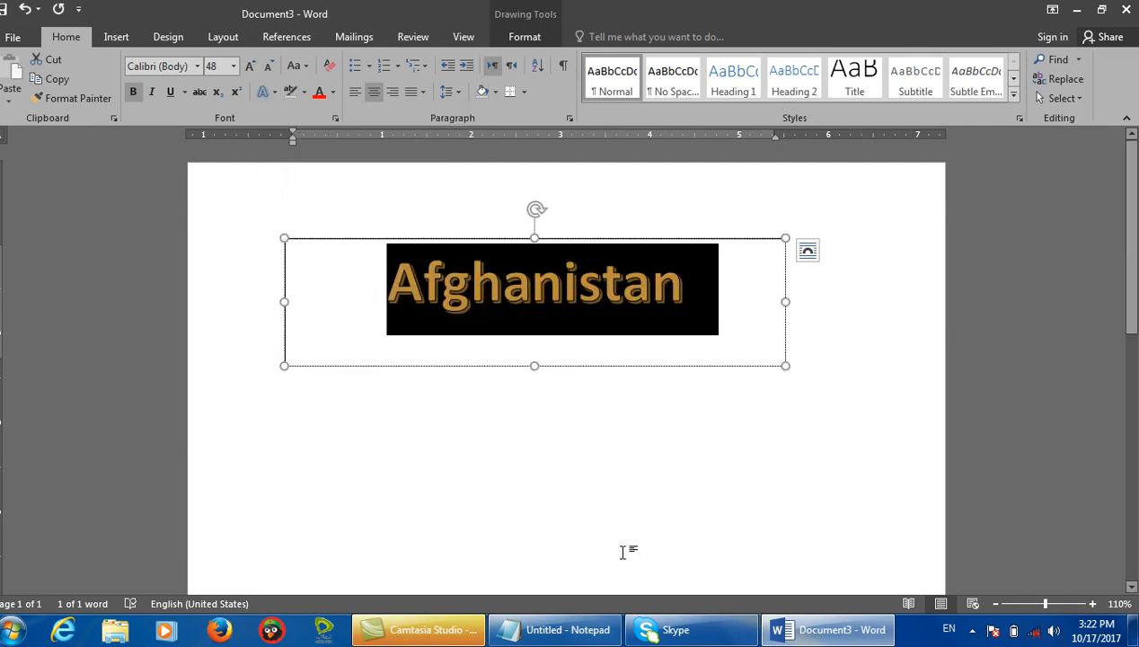
pyautogui.click(264, 90)
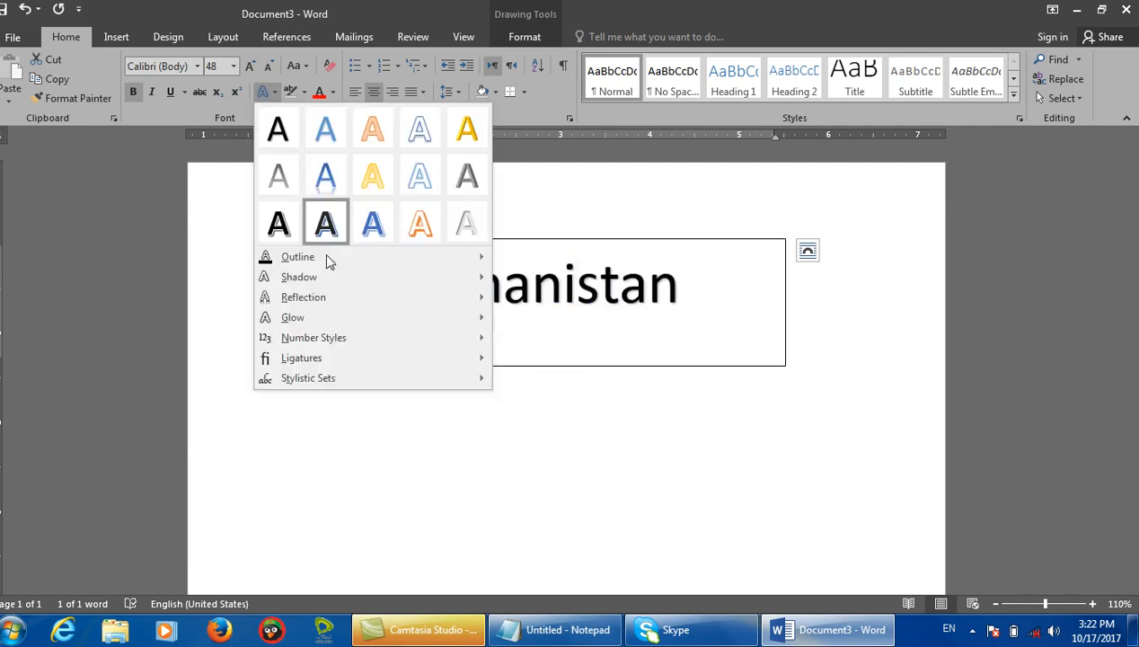
pyautogui.click(751, 316)
pyautogui.click(697, 300)
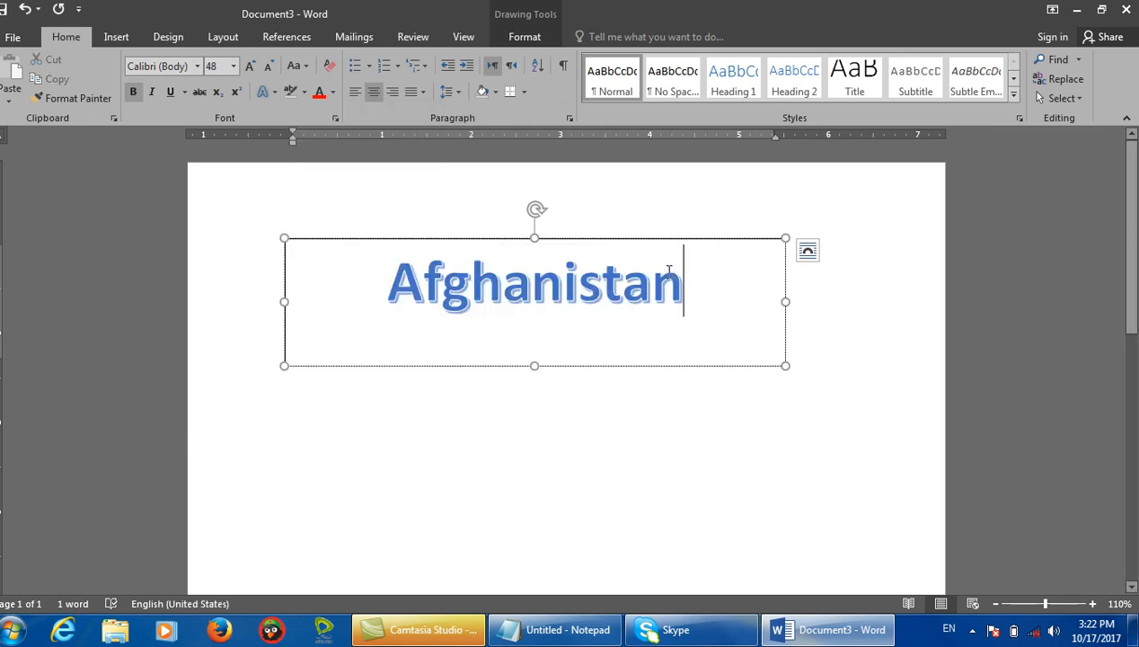
# Set the text outline of "Afghanistan" to the standard red color.
pyautogui.moveTo(706, 285); pyautogui.dragTo(331, 267)
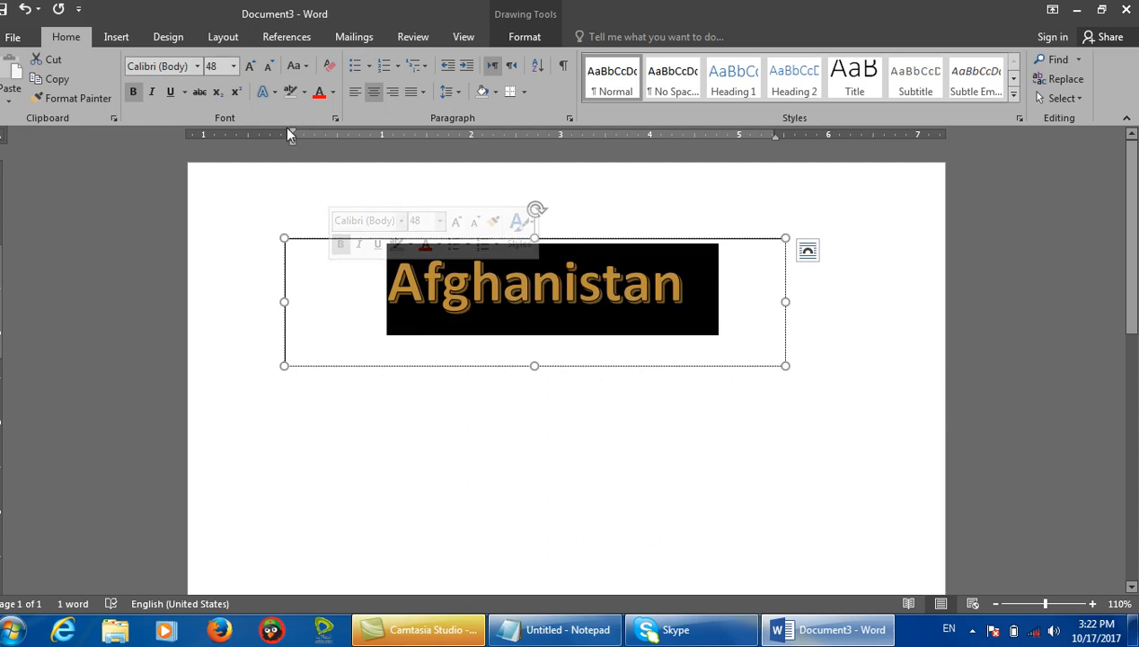
pyautogui.click(268, 87)
pyautogui.moveTo(305, 256)
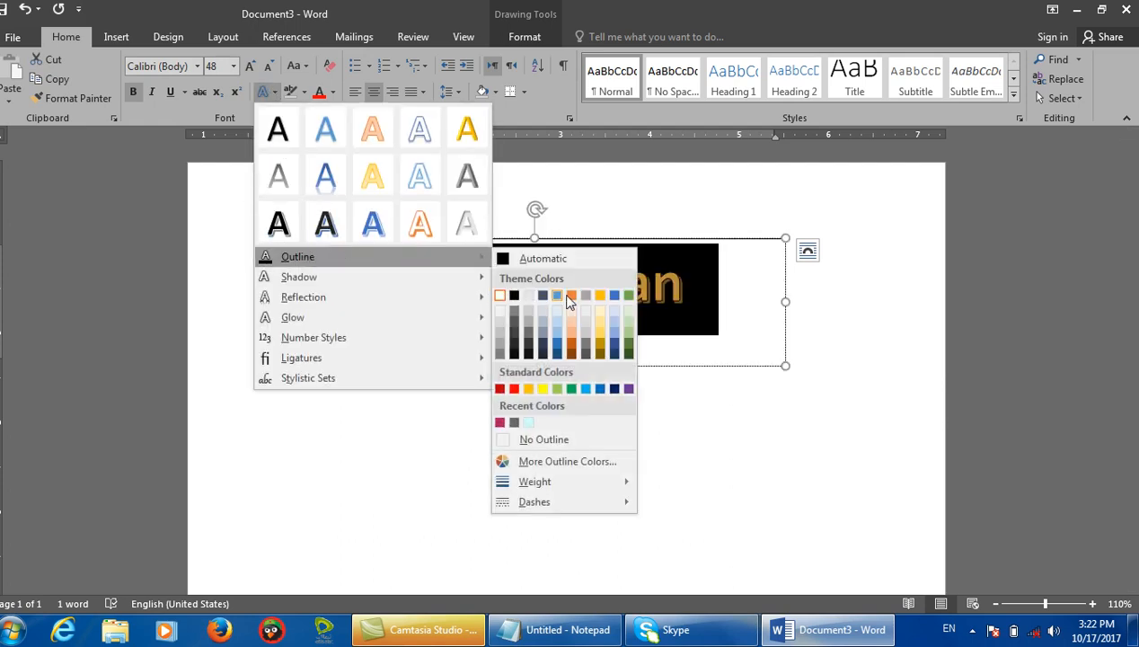
pyautogui.click(510, 388)
pyautogui.click(723, 323)
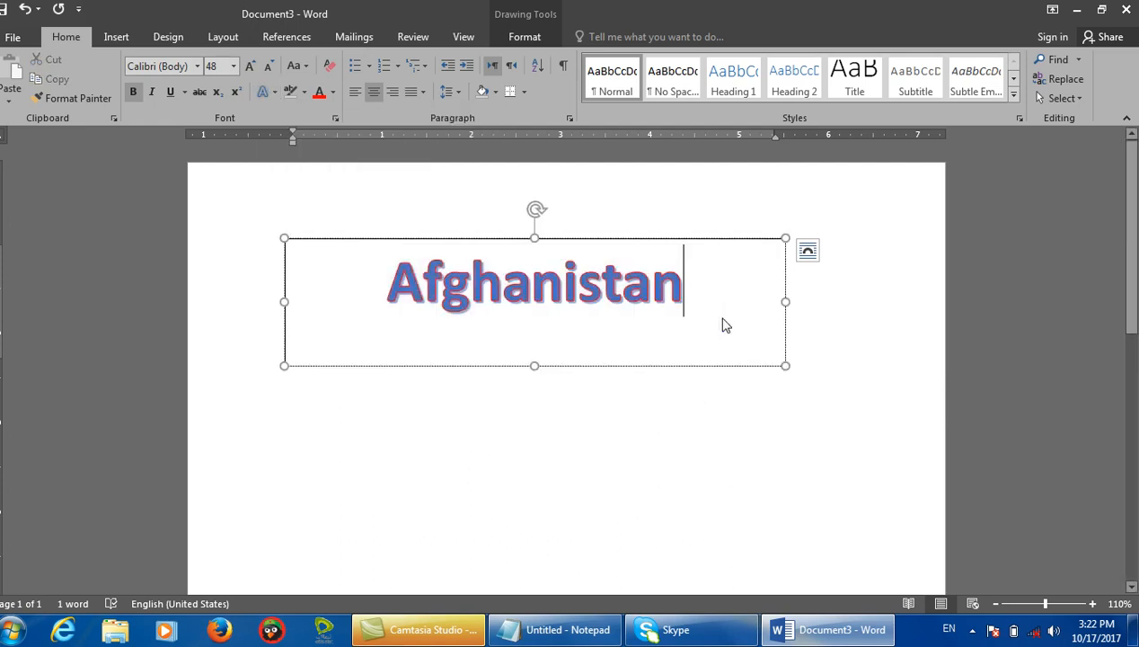
# Change the text outline of "Afghanistan" to the long dash style.
pyautogui.moveTo(725, 299); pyautogui.dragTo(249, 279)
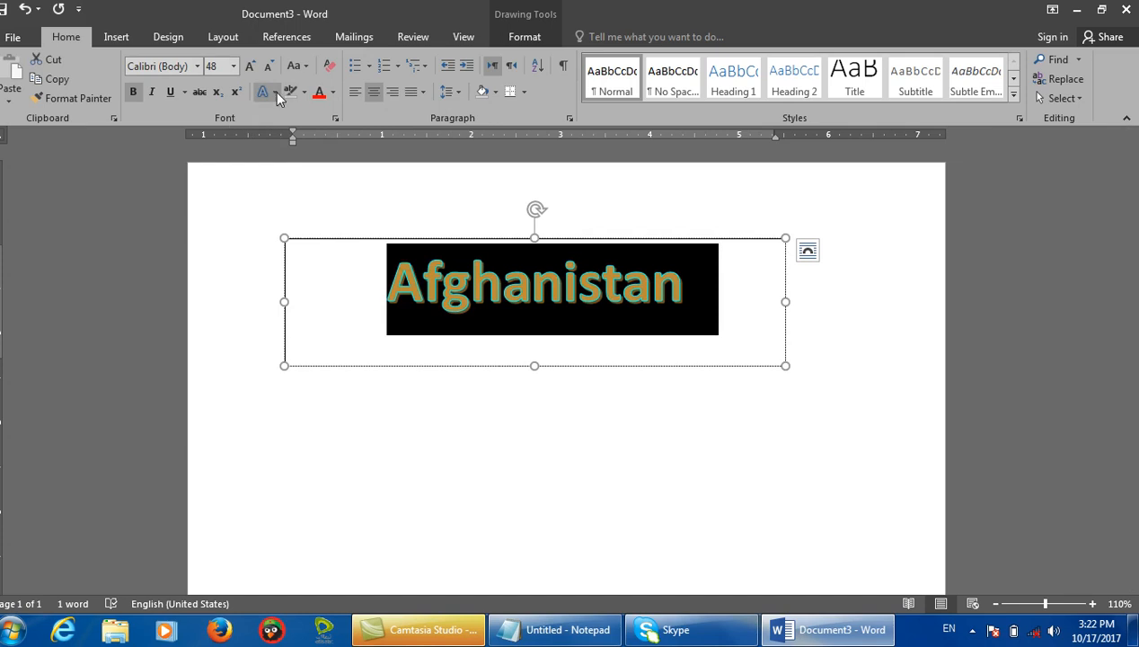
pyautogui.click(274, 91)
pyautogui.moveTo(460, 256)
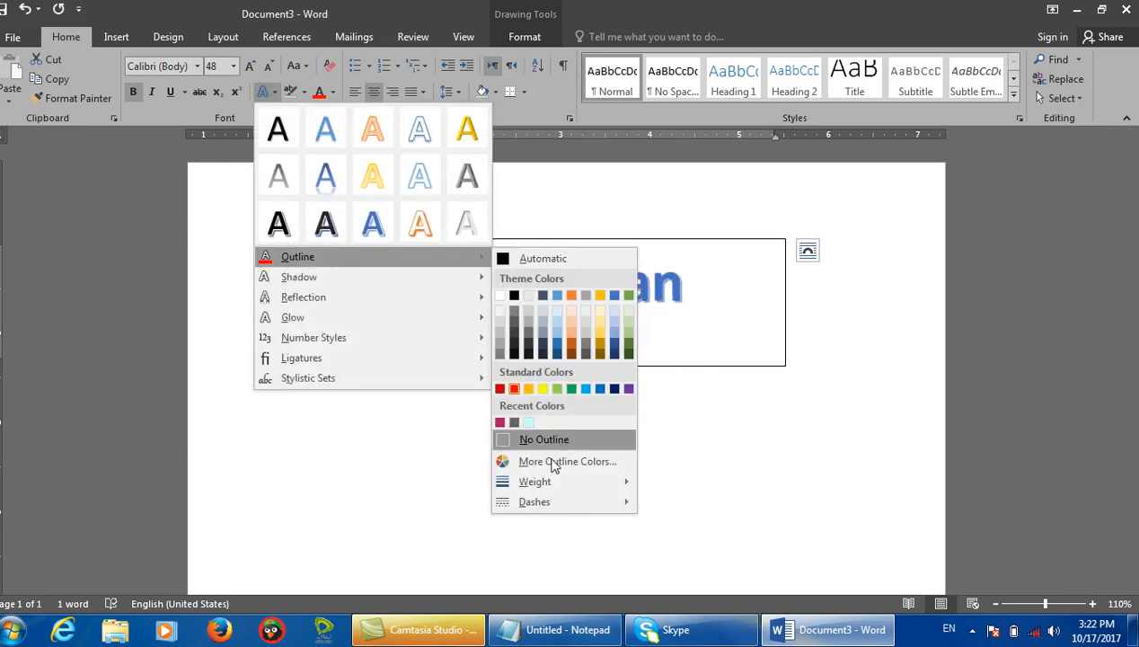
pyautogui.moveTo(550, 481)
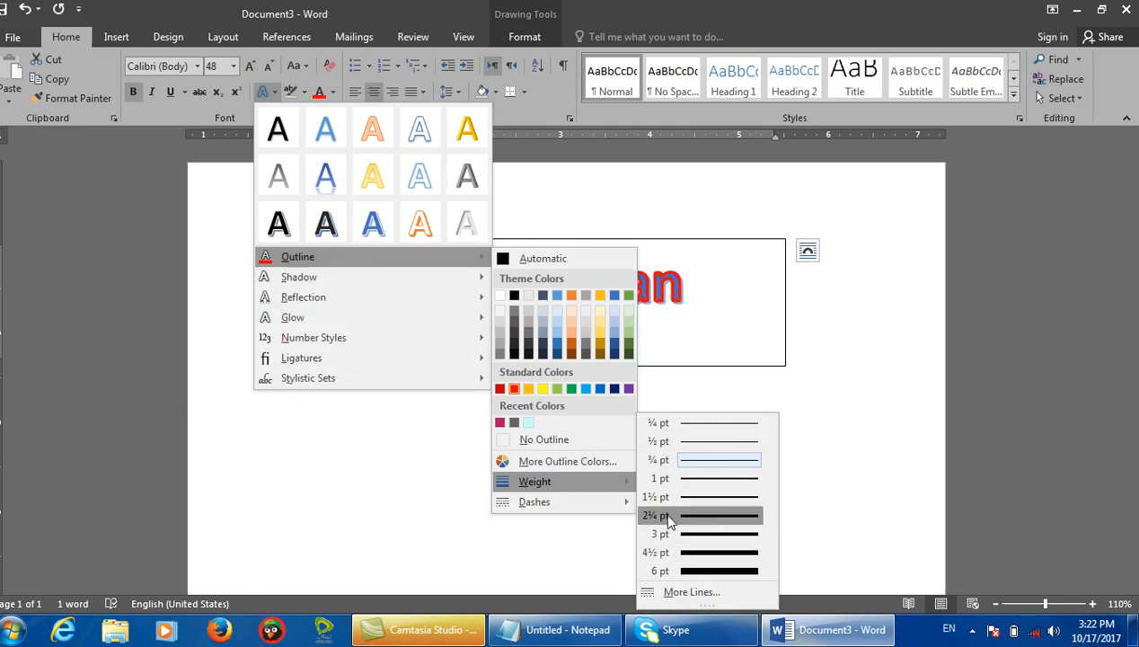
pyautogui.moveTo(593, 502)
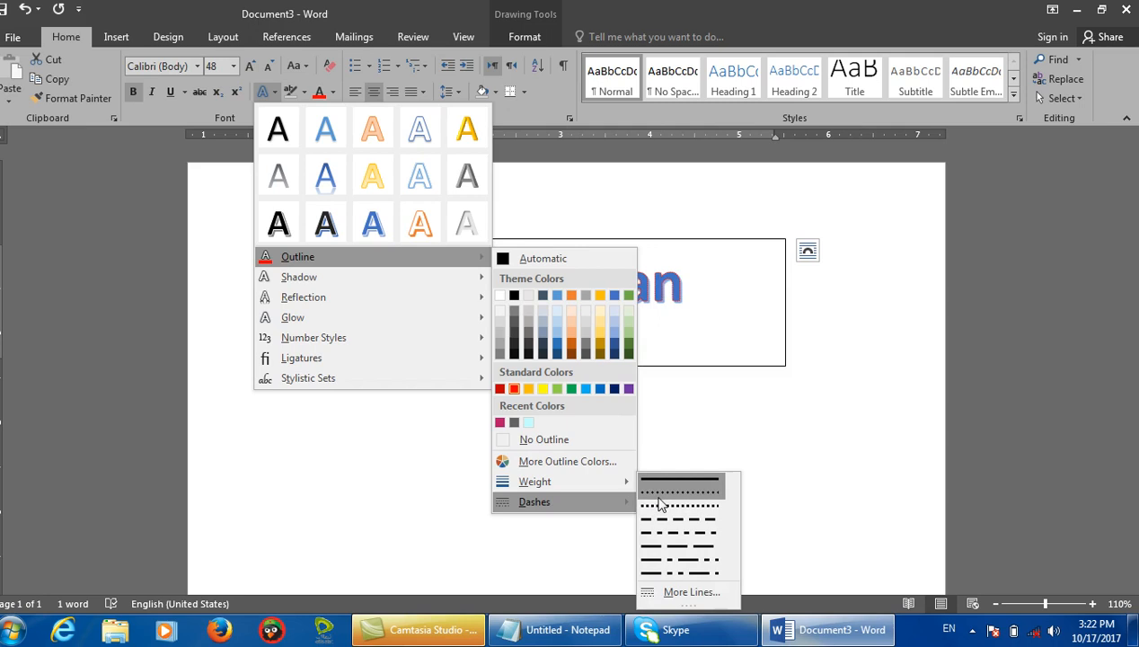
pyautogui.click(677, 547)
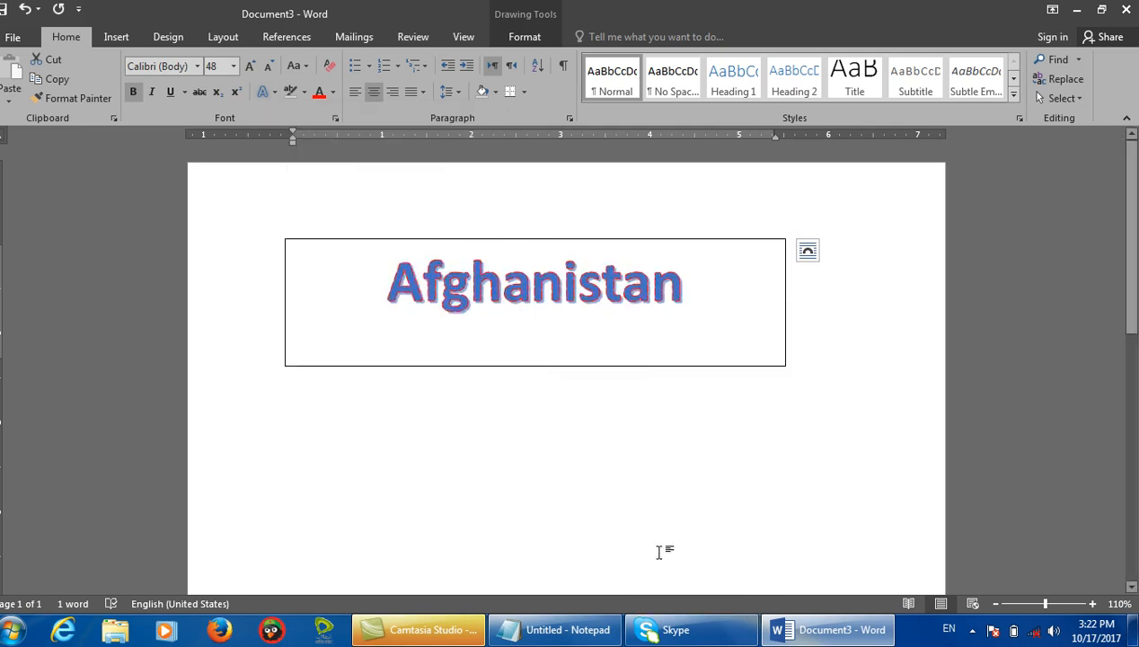
# Set the text outline weight of "Afghanistan" to 2¼ pt.
pyautogui.click(275, 92)
pyautogui.moveTo(298, 257)
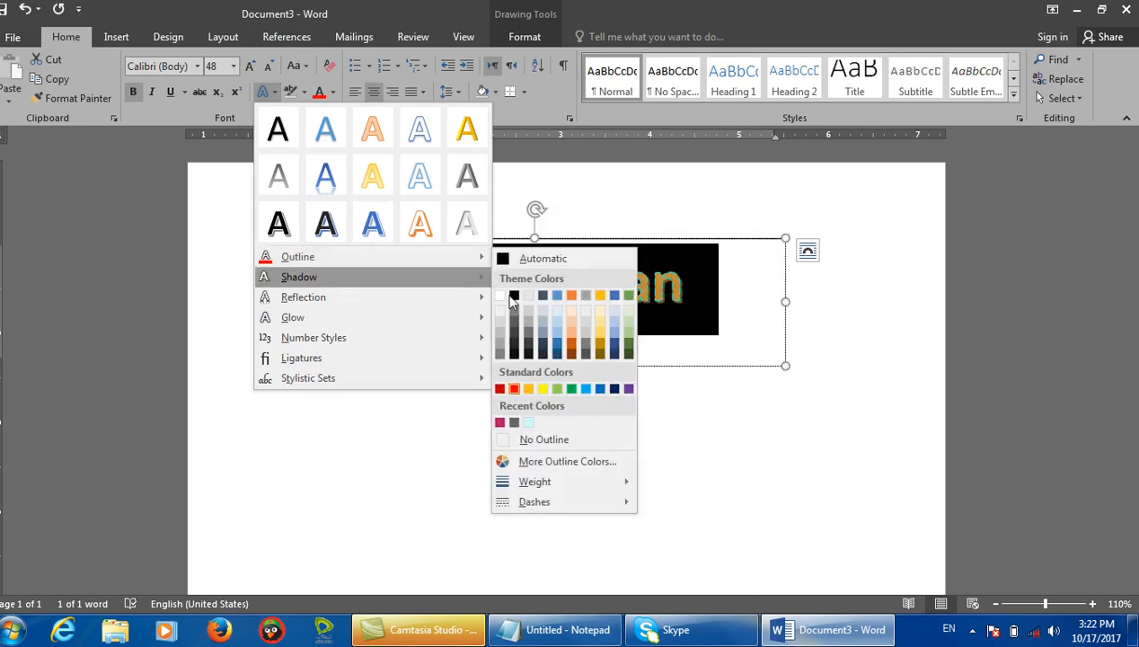
pyautogui.moveTo(595, 479)
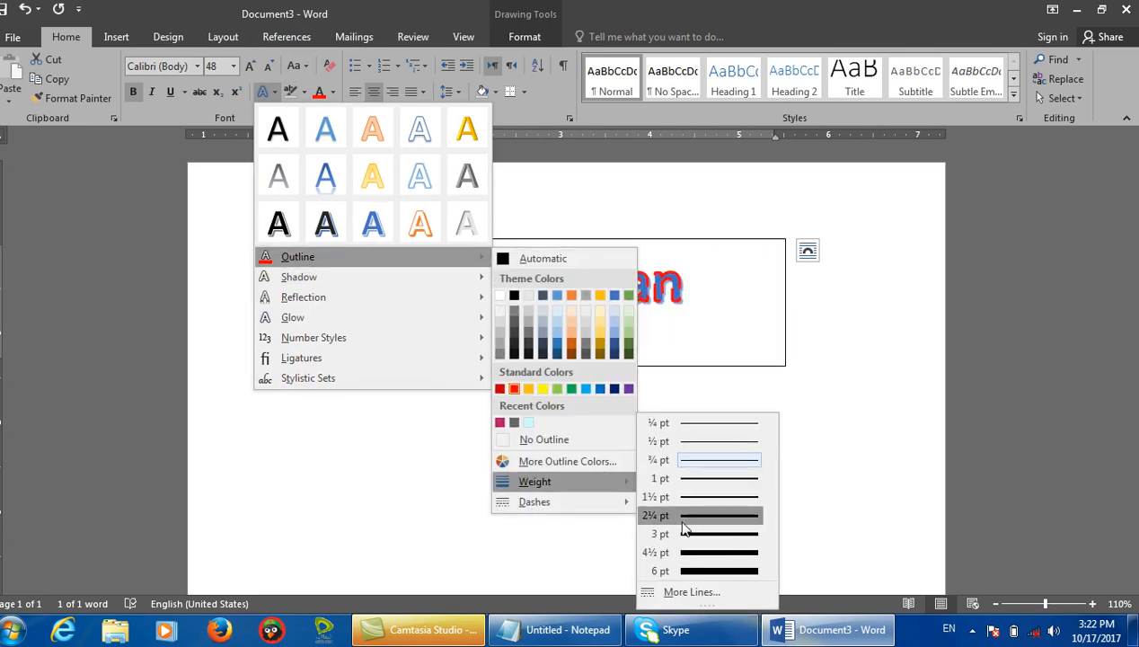
pyautogui.click(682, 524)
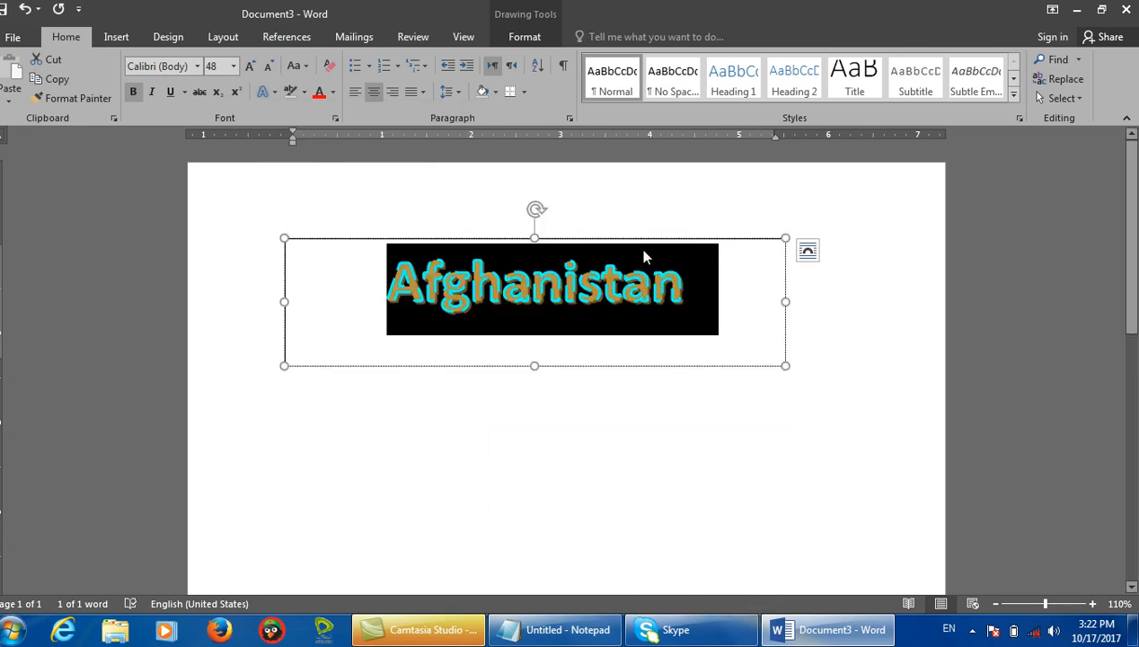
# Apply the second Perspective shadow to the "Afghanistan" text.
pyautogui.click(274, 91)
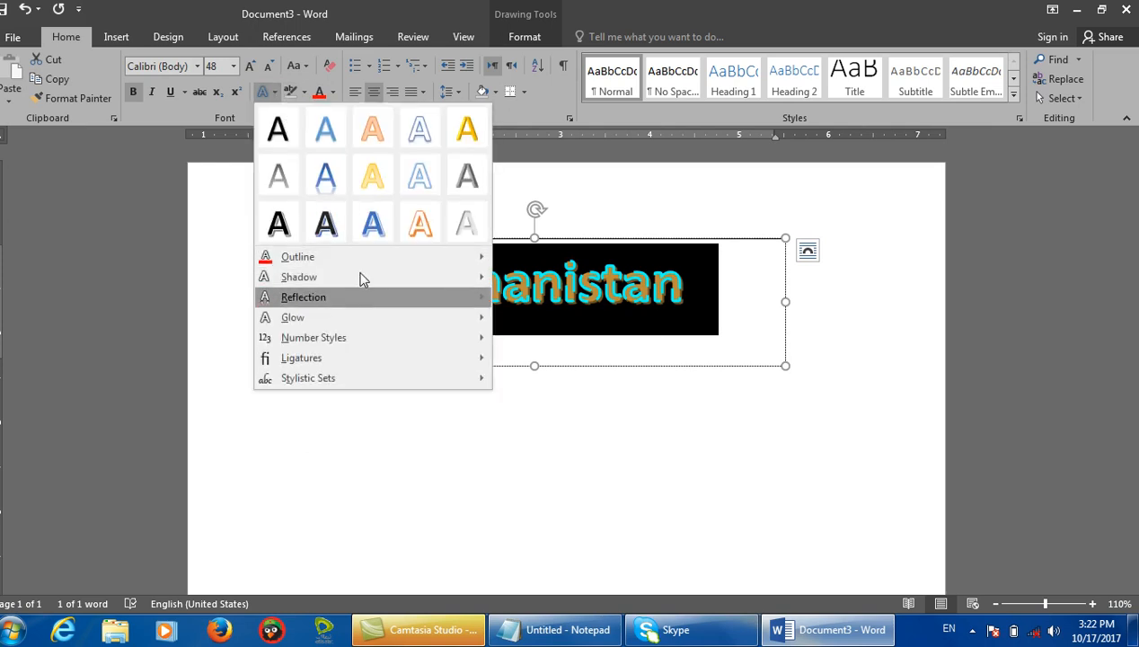
pyautogui.moveTo(435, 278)
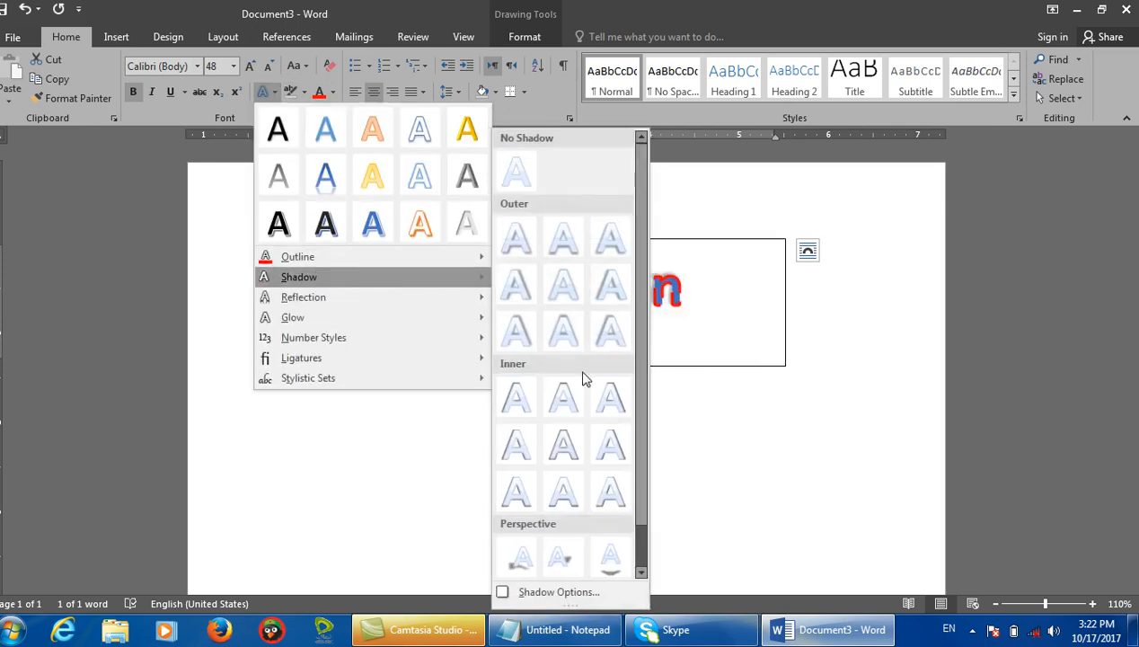
pyautogui.click(575, 550)
pyautogui.click(674, 389)
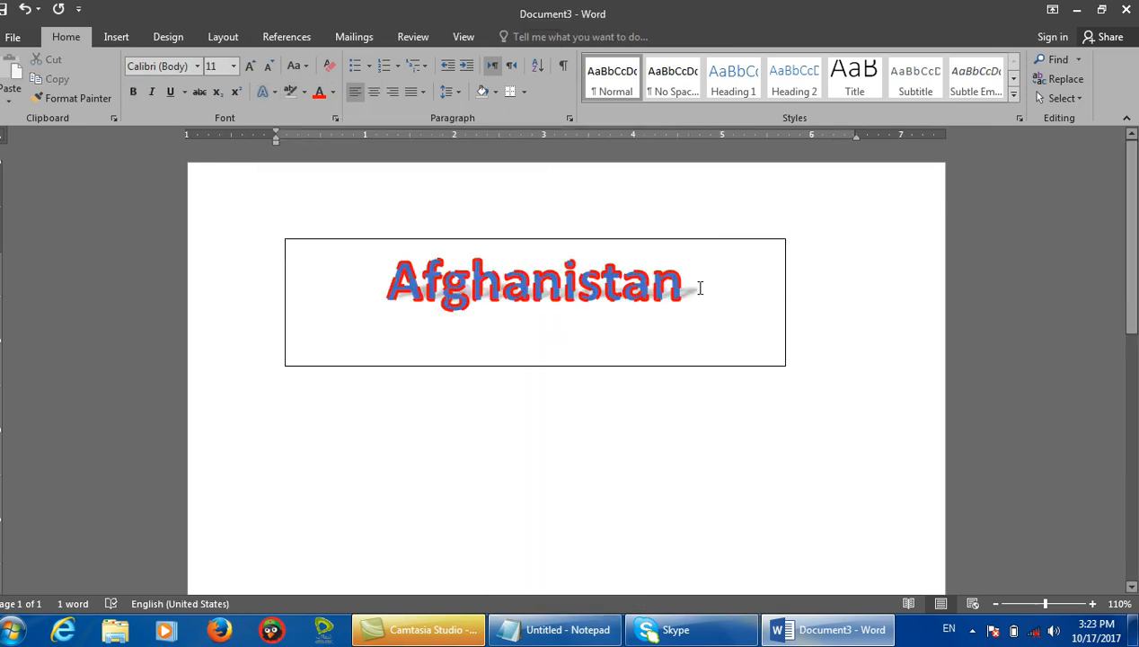
# Apply the middle reflection variation in the last row to the "Afghanistan" text.
pyautogui.moveTo(700, 288); pyautogui.dragTo(318, 262)
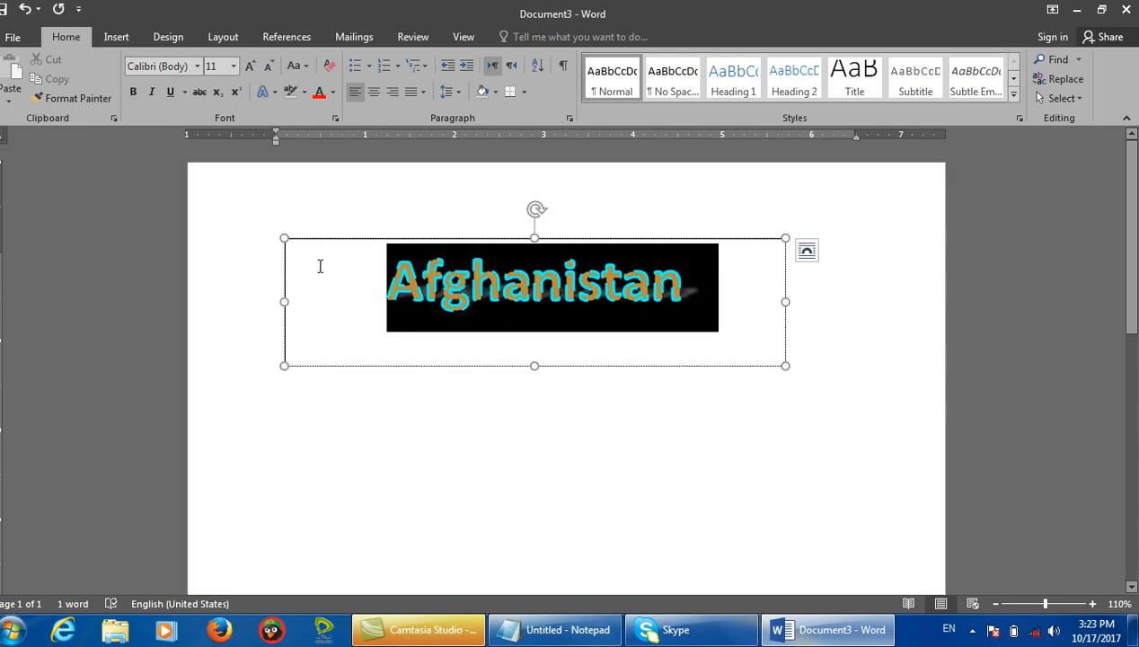
pyautogui.click(278, 91)
pyautogui.moveTo(323, 297)
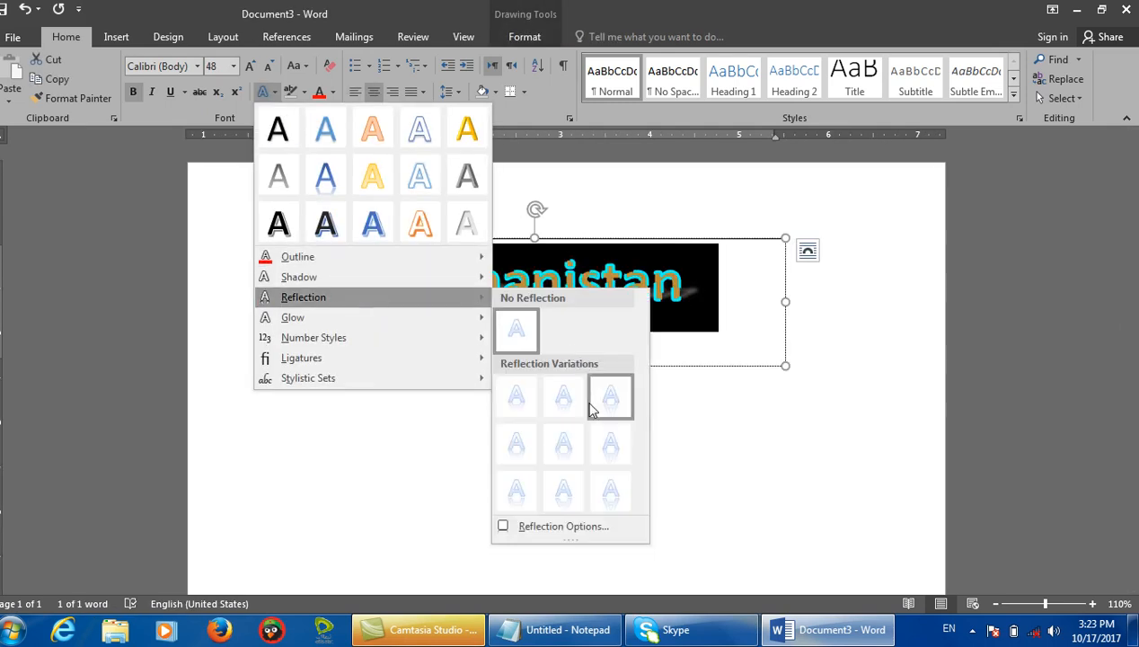
pyautogui.click(566, 492)
# Give the "Afghanistan" text the orange glow from the last row of the glow variations.
pyautogui.moveTo(700, 292); pyautogui.dragTo(381, 270)
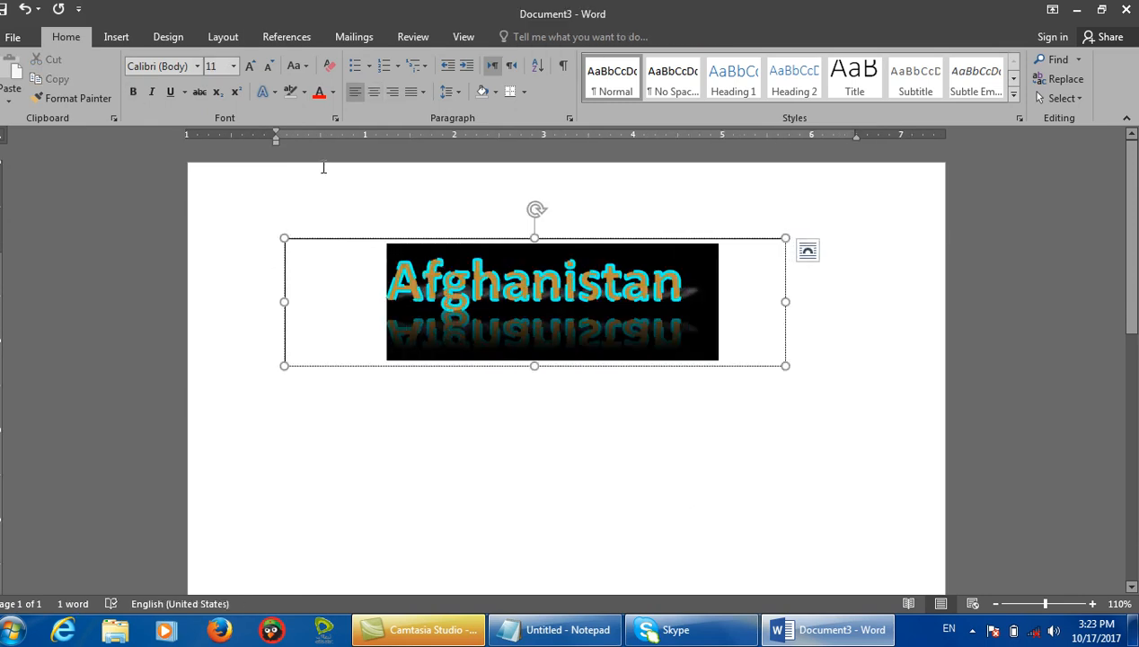
pyautogui.click(265, 92)
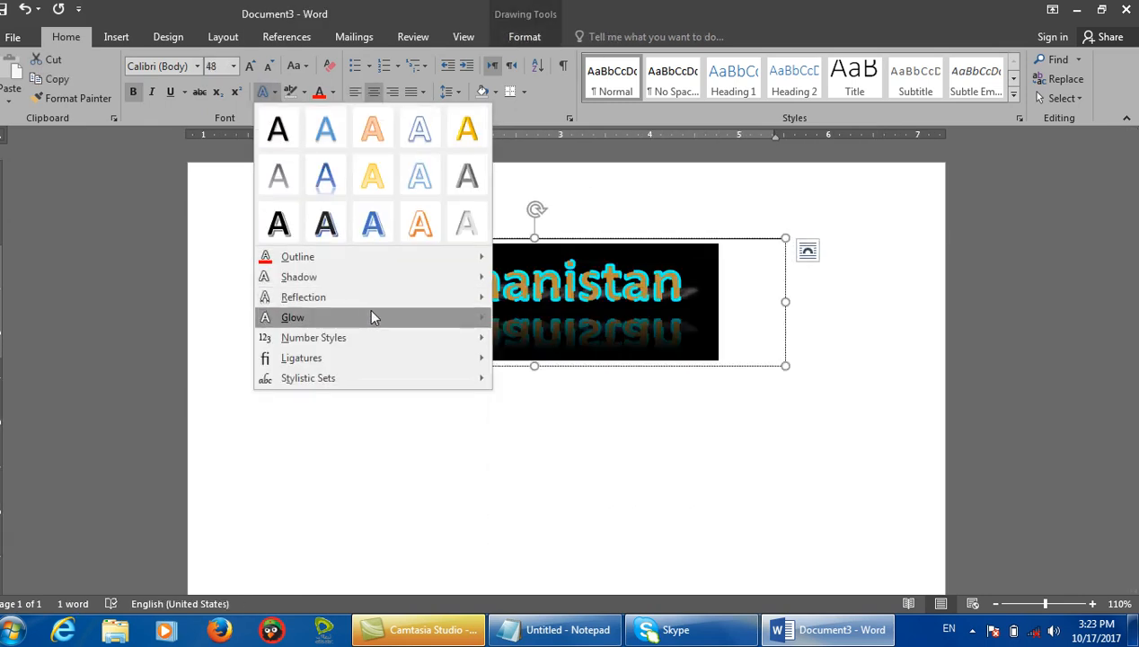
pyautogui.moveTo(374, 316)
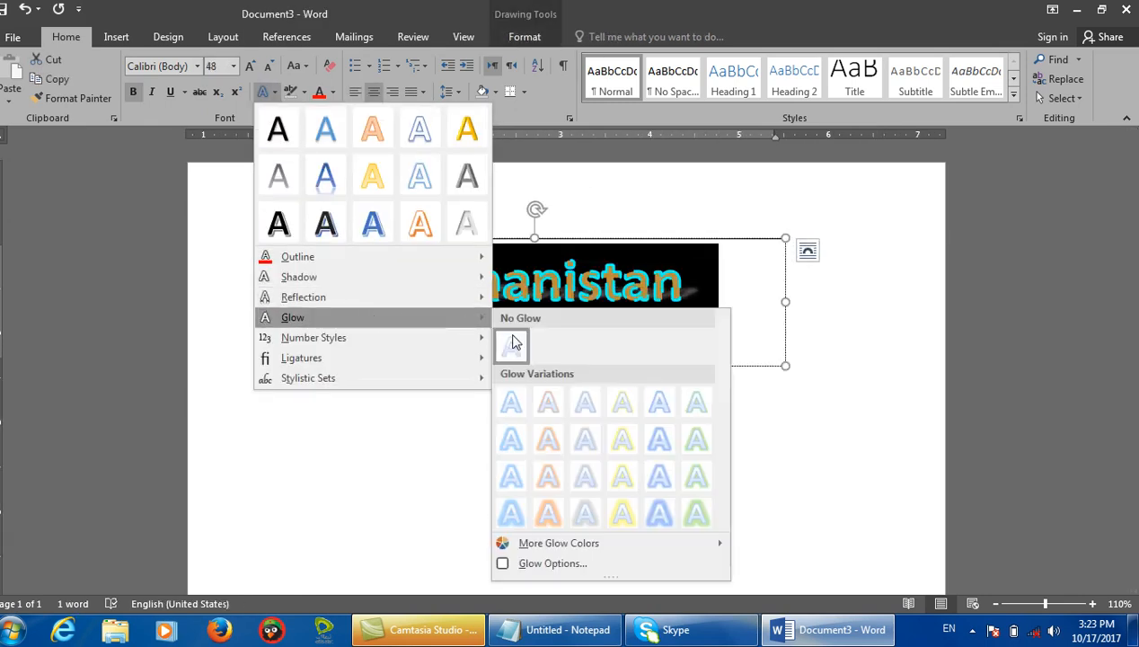
pyautogui.click(549, 509)
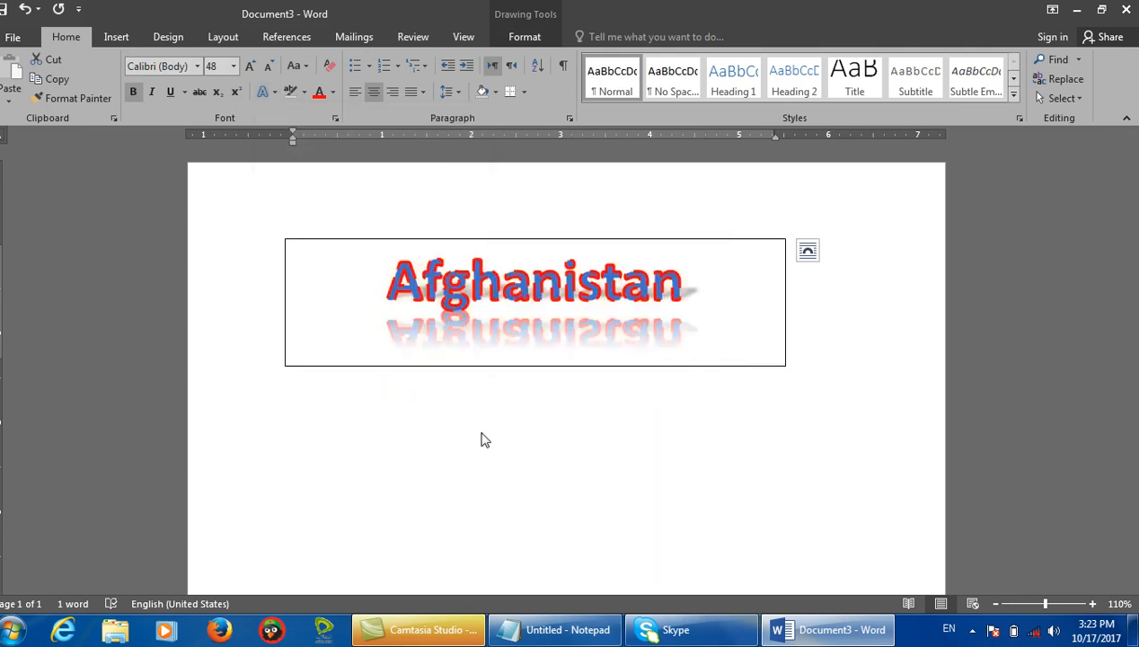
pyautogui.click(273, 93)
pyautogui.moveTo(351, 339)
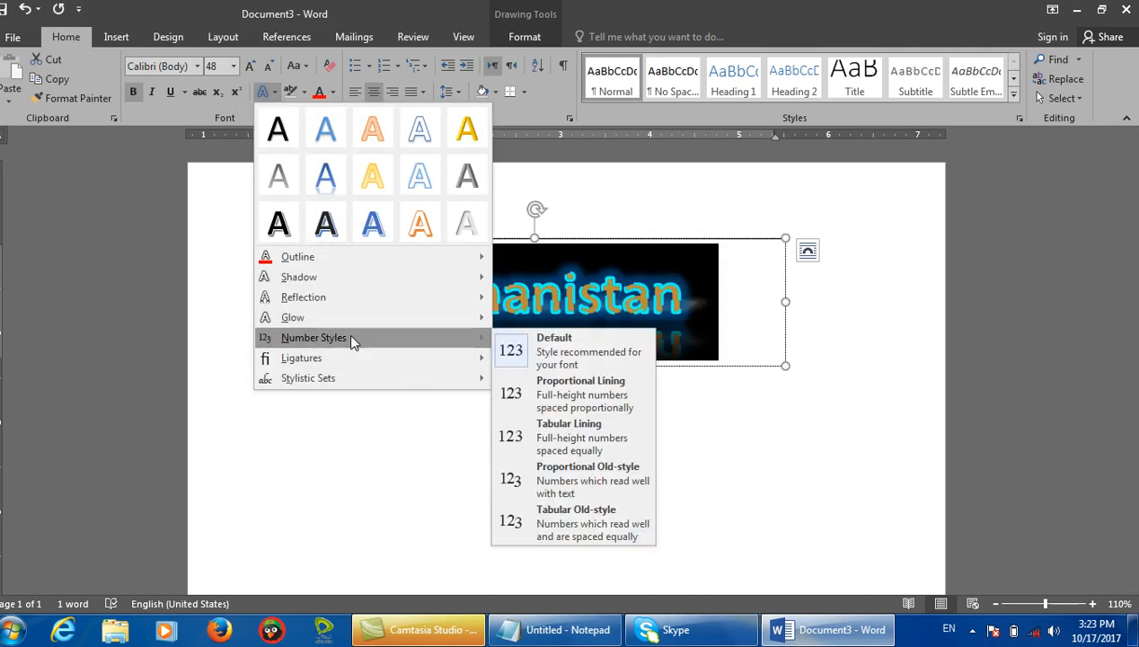
pyautogui.click(727, 350)
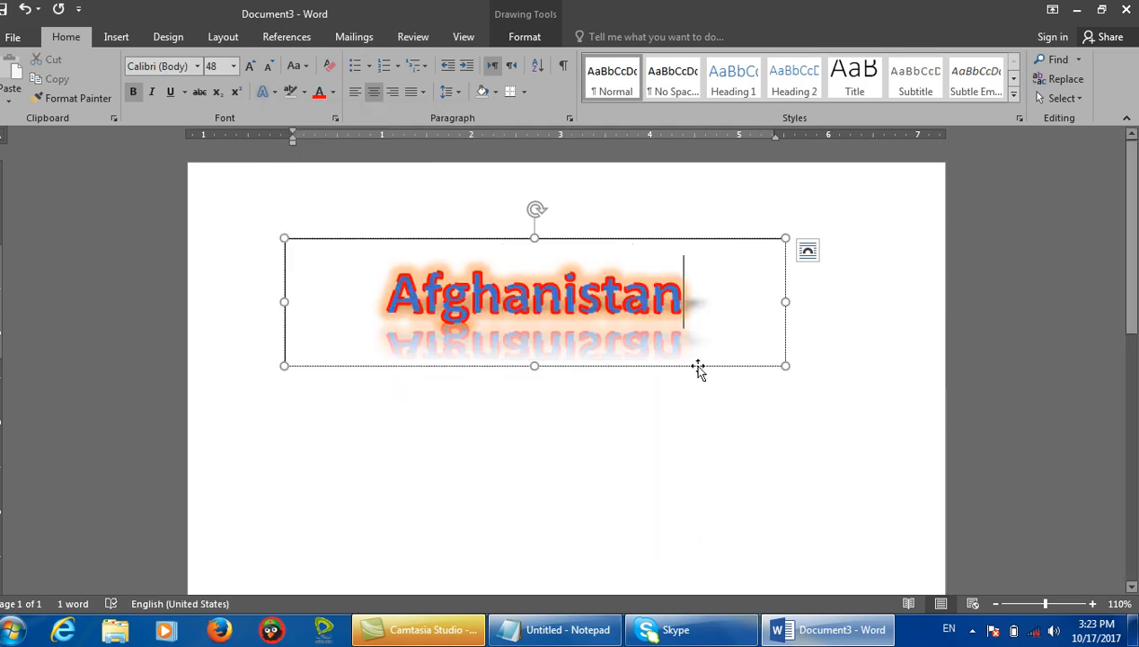
# Insert four blank lines above the "Afghanistan" text box.
pyautogui.click(680, 435)
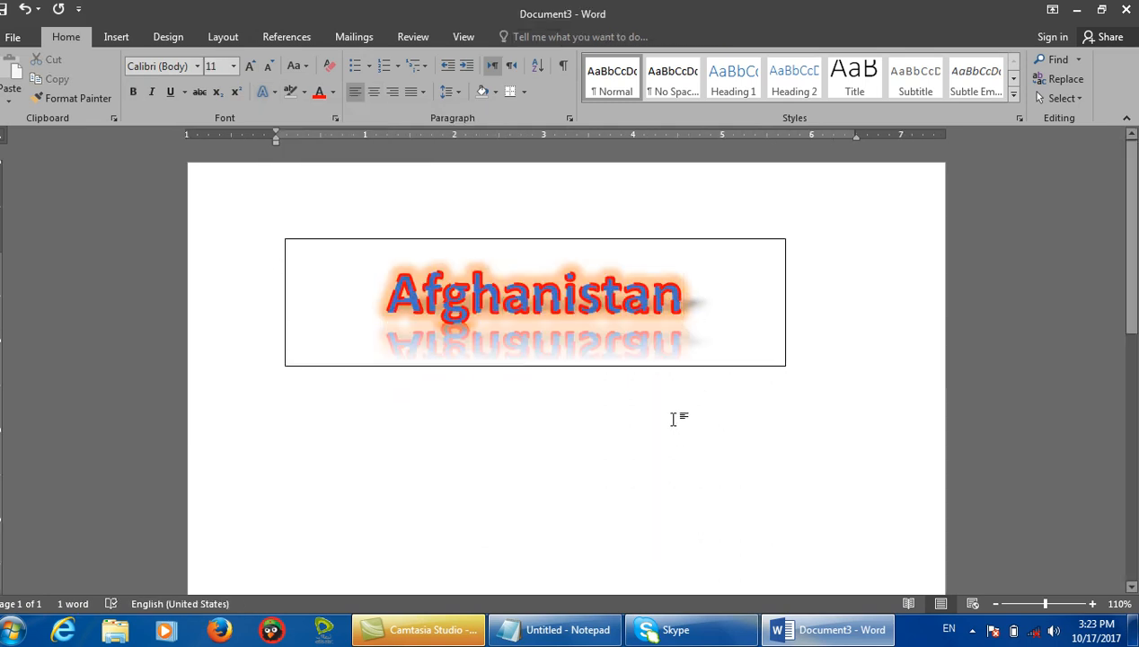
pyautogui.press('Return')
pyautogui.press('Return')
pyautogui.press('Return')
pyautogui.press('Return')
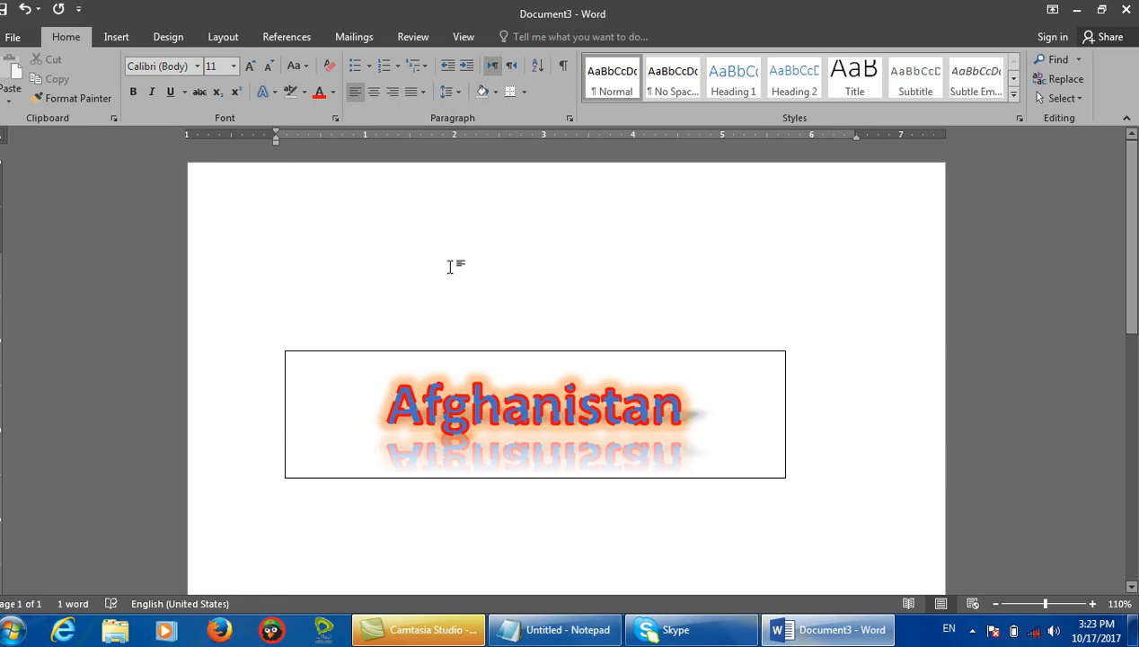
pyautogui.hotkey('ctrl', 'shift', '.')
pyautogui.hotkey('ctrl', 'shift', '.')
pyautogui.hotkey('ctrl', 'shift', '.')
pyautogui.hotkey('ctrl', 'shift', '.')
pyautogui.hotkey('ctrl', 'shift', '.')
pyautogui.hotkey('ctrl', 'shift', '.')
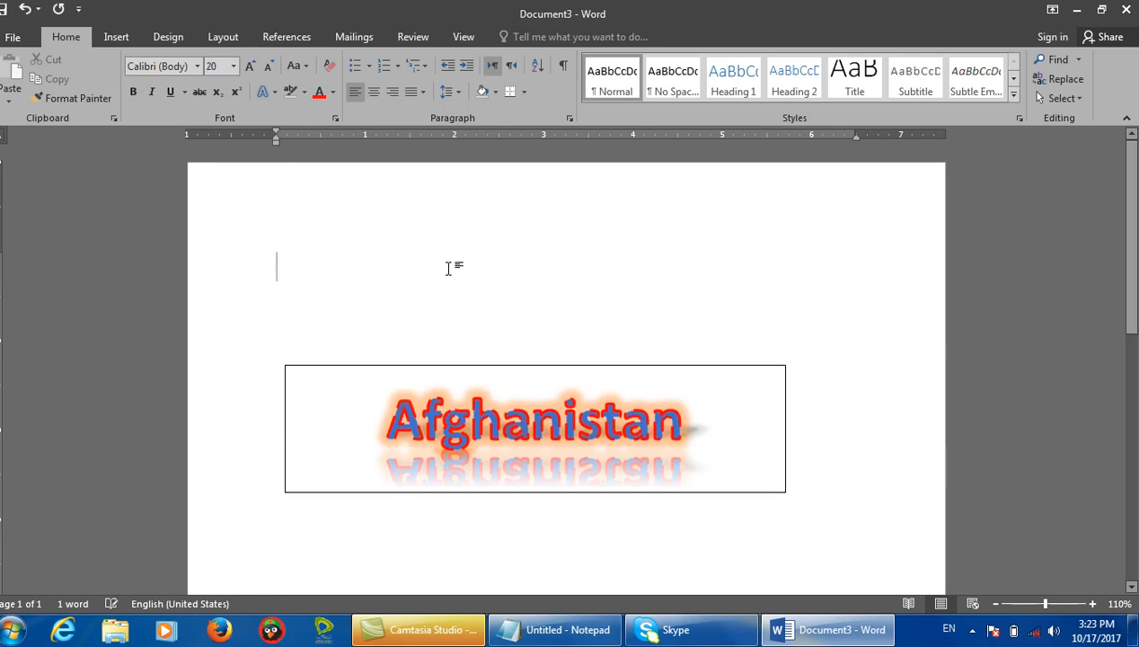
pyautogui.write('0123456789')
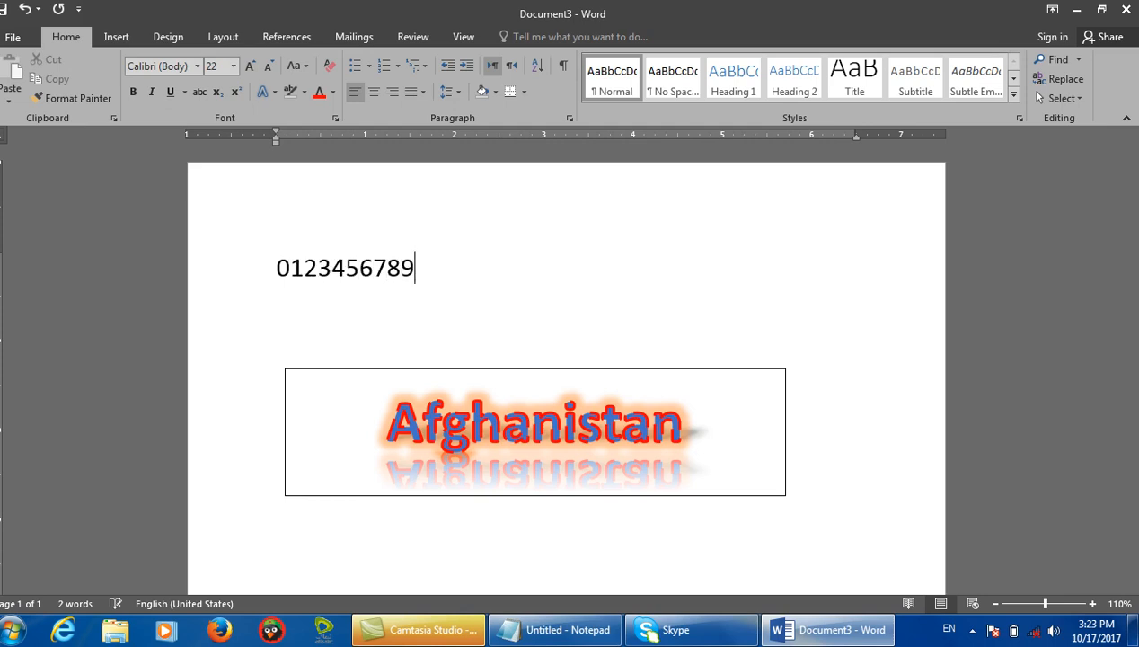
pyautogui.click(206, 236)
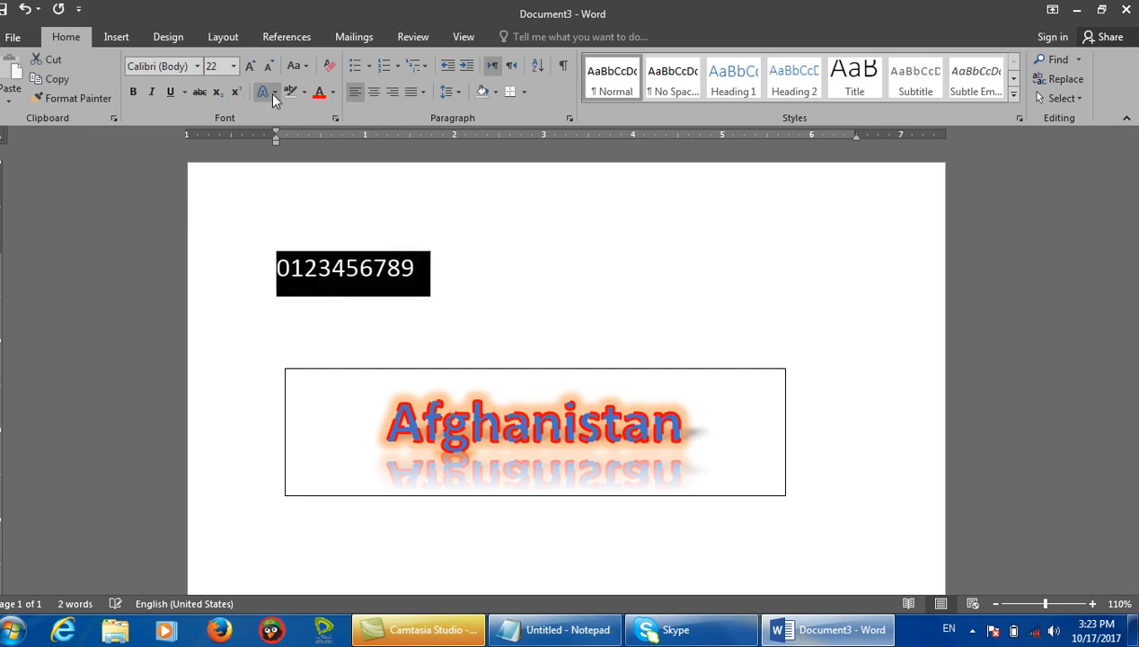
pyautogui.click(270, 93)
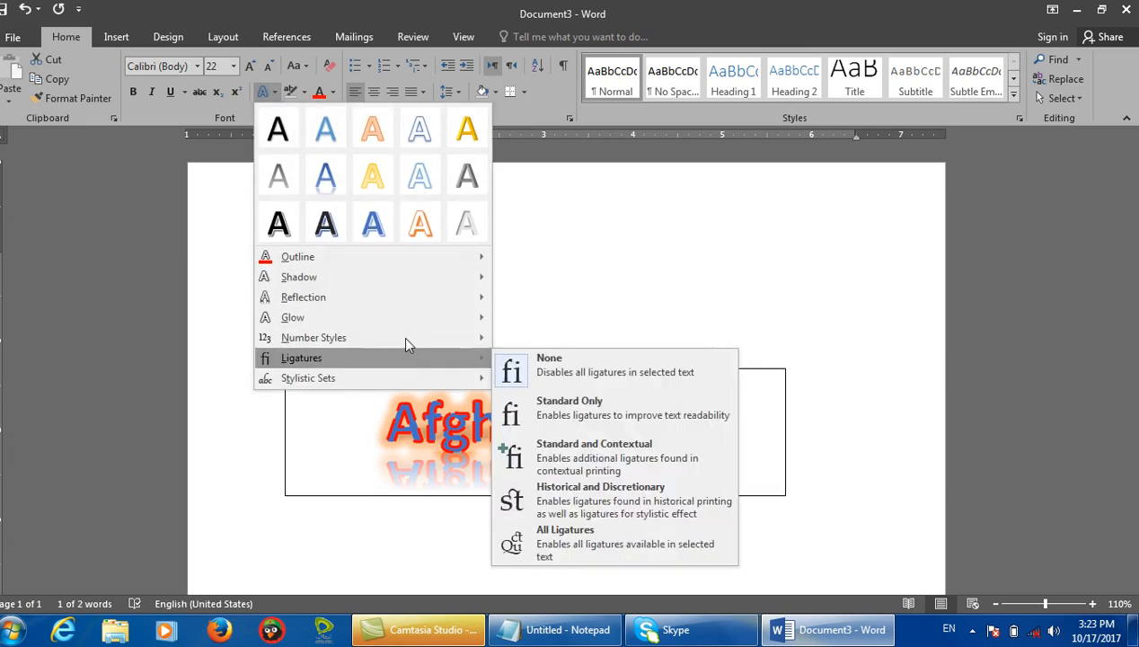
pyautogui.moveTo(406, 340)
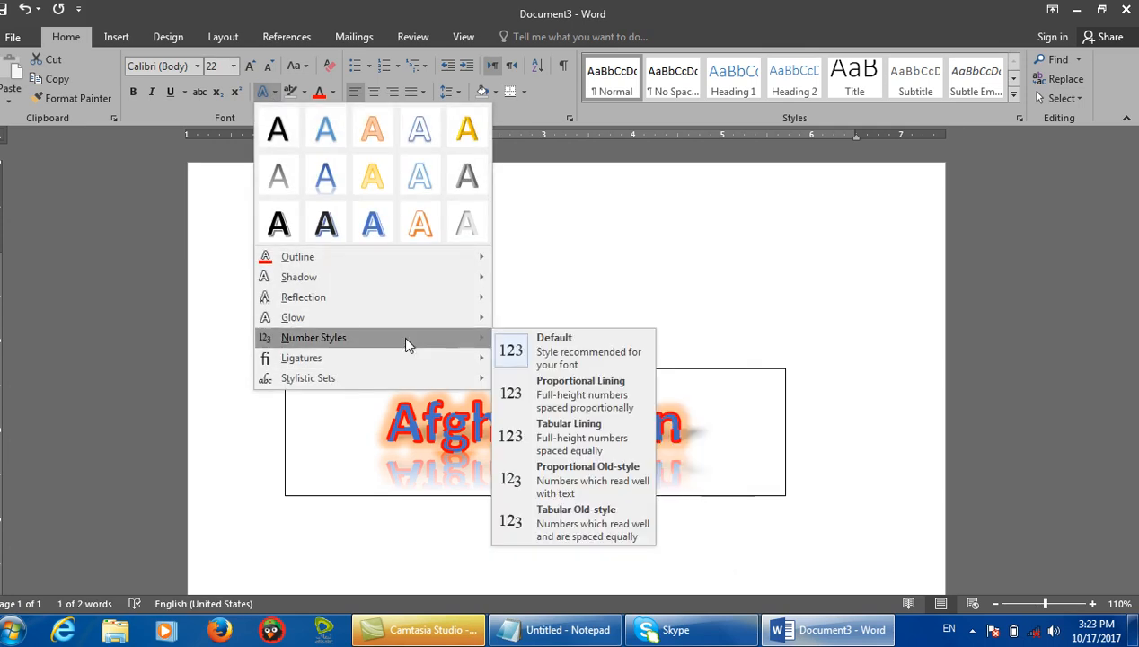
pyautogui.click(539, 394)
pyautogui.click(496, 312)
# Right-align the line of digits and set its number style to Default.
pyautogui.click(196, 261)
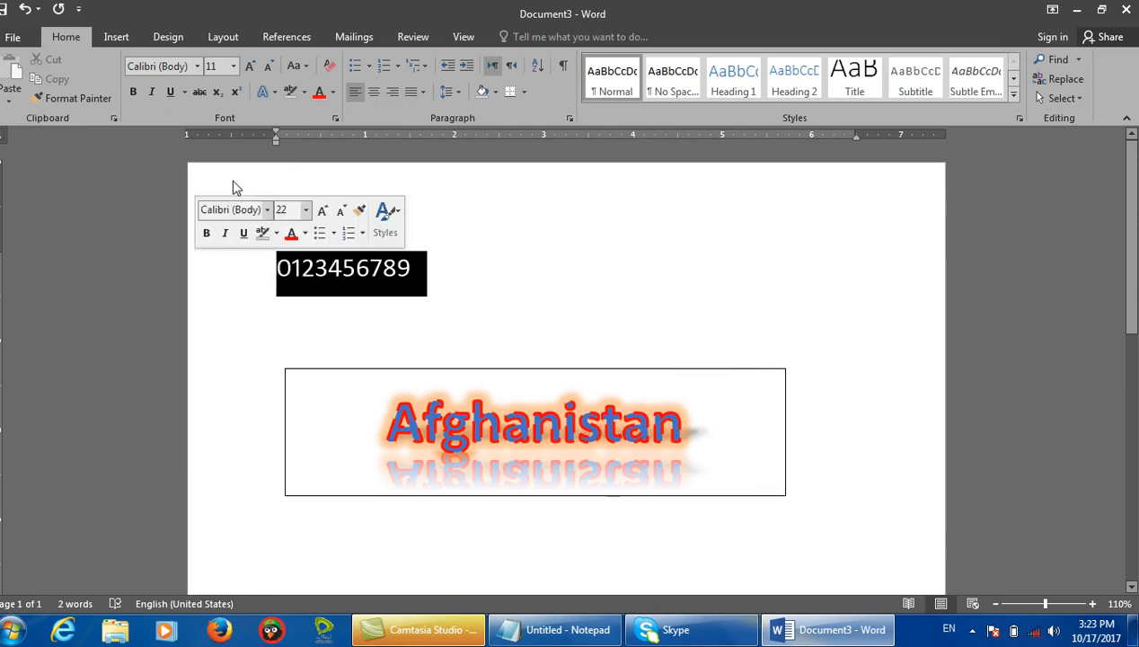
pyautogui.hotkey('ctrl', 'r')
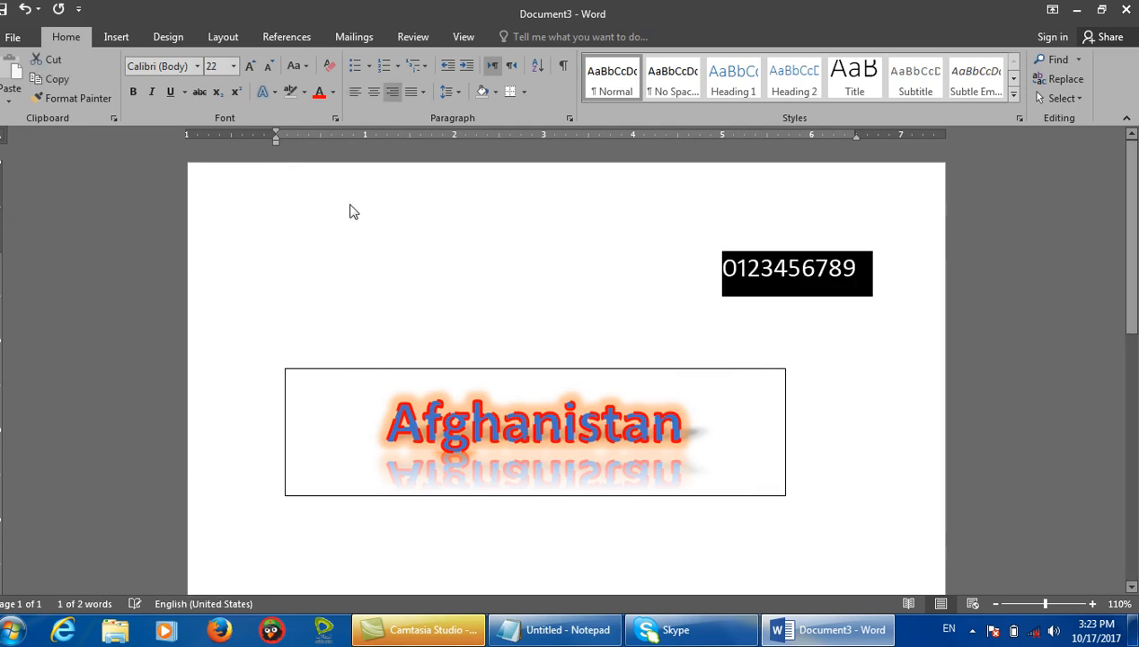
pyautogui.click(271, 91)
pyautogui.moveTo(364, 339)
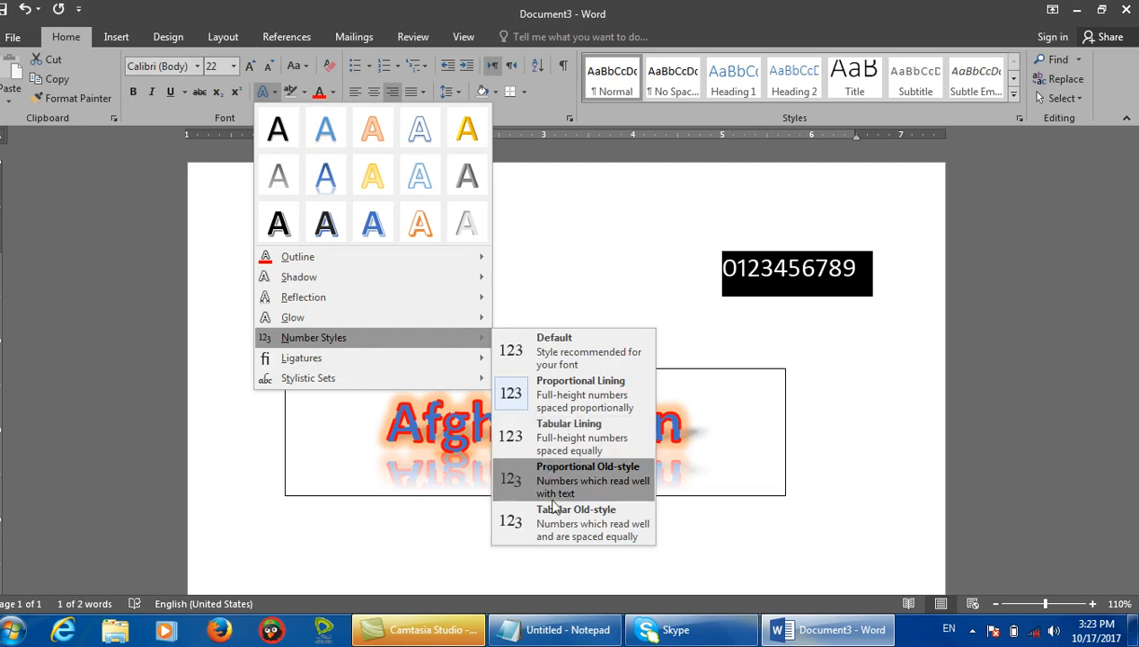
pyautogui.click(553, 361)
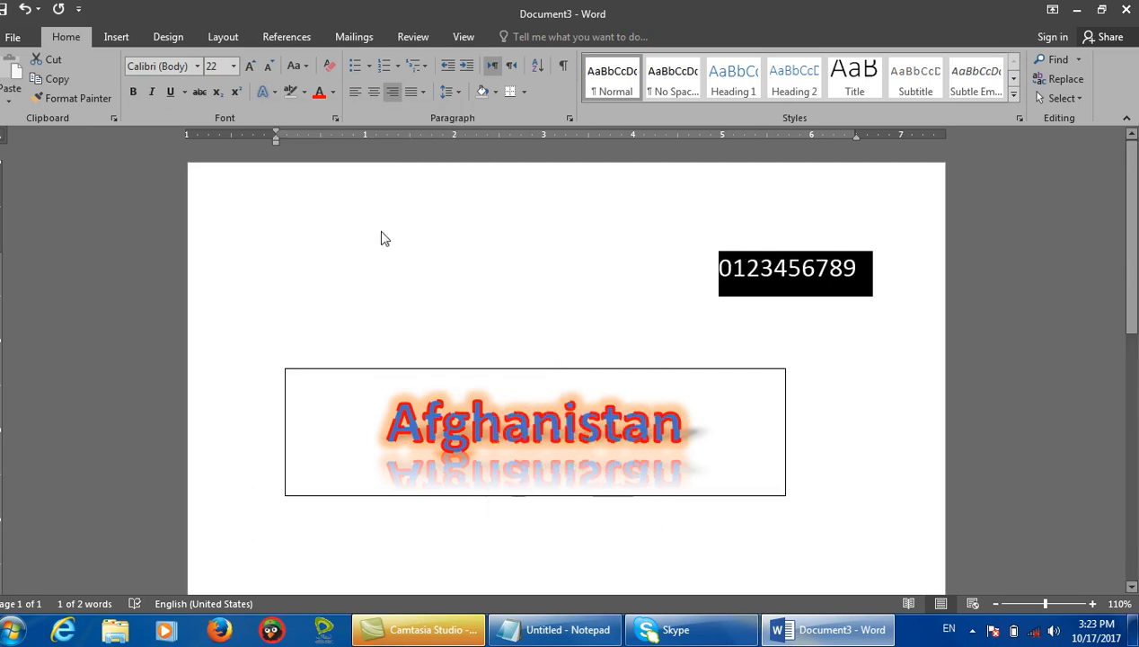
# Change the number style of the digits to Proportional Old-style.
pyautogui.click(270, 92)
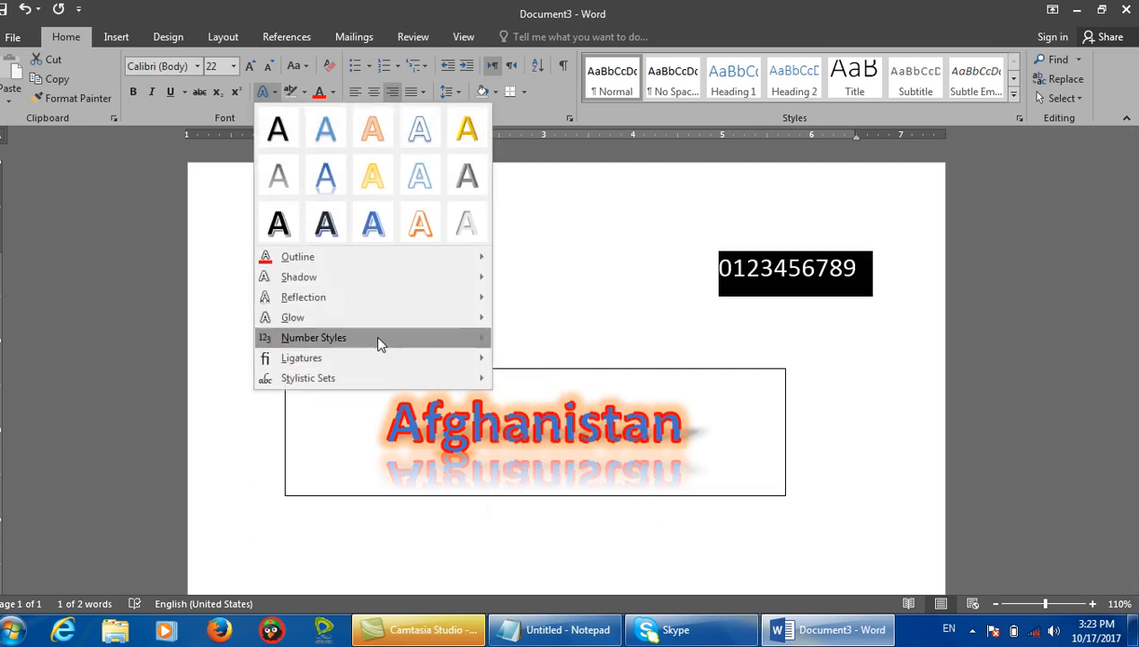
pyautogui.moveTo(378, 342)
pyautogui.click(543, 471)
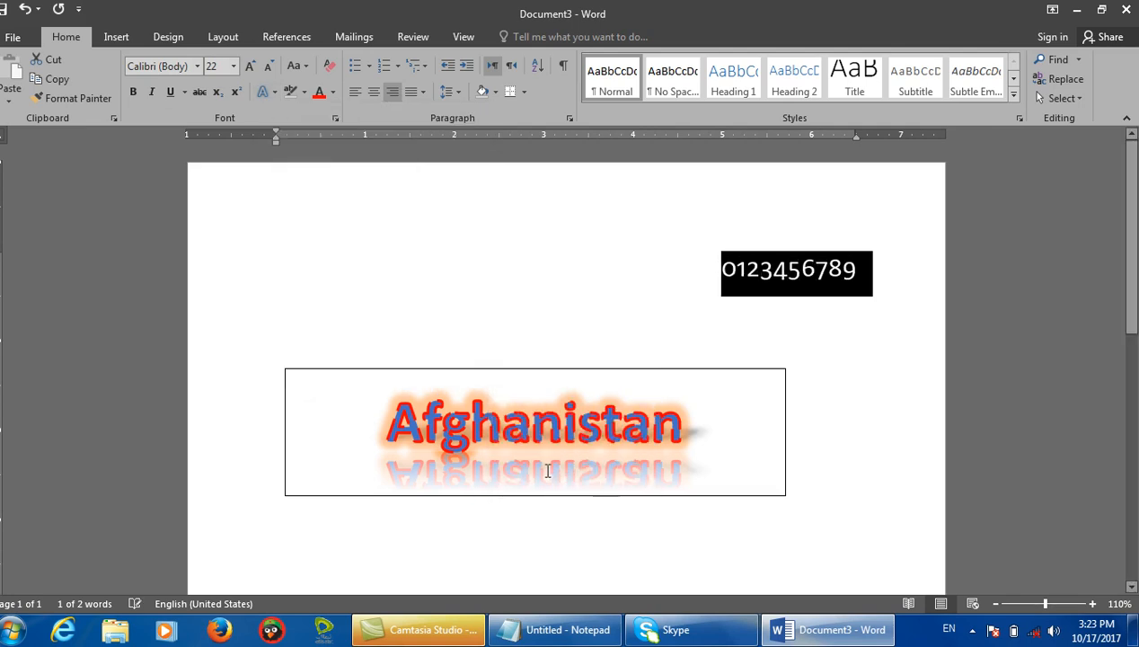
pyautogui.click(270, 92)
pyautogui.moveTo(375, 360)
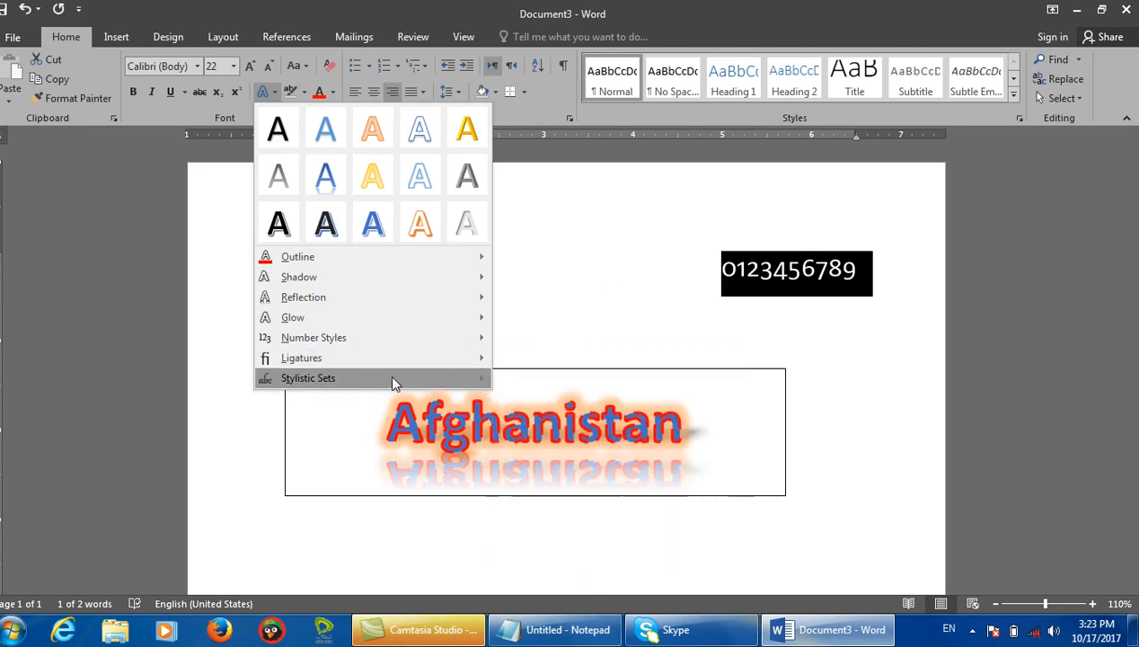
pyautogui.moveTo(392, 381)
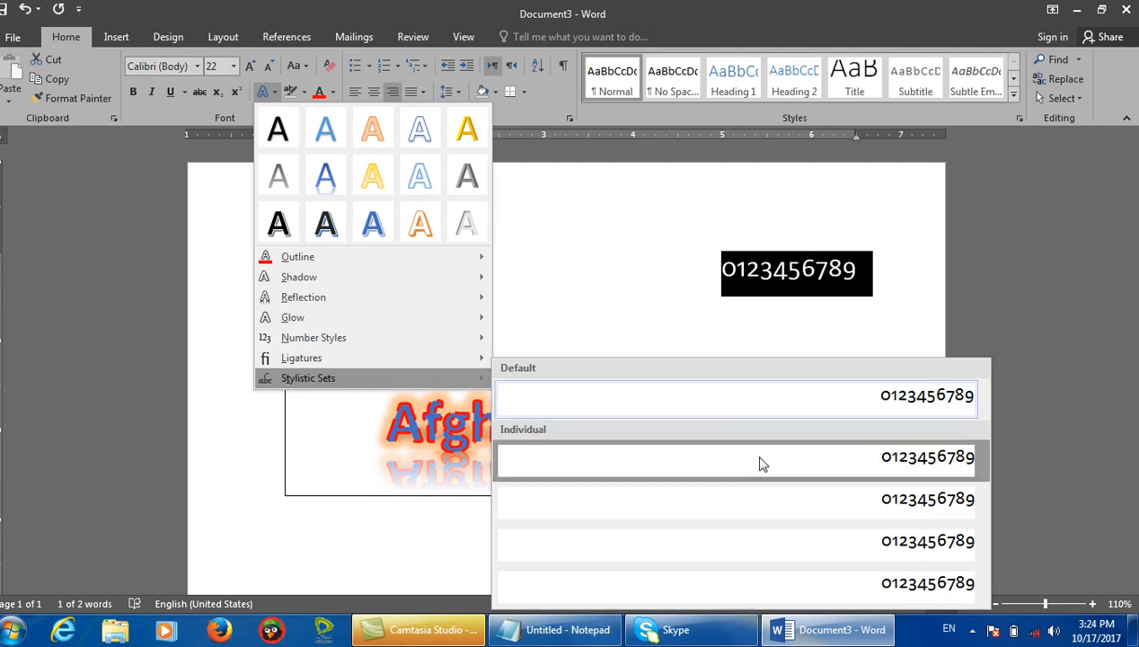
pyautogui.click(769, 560)
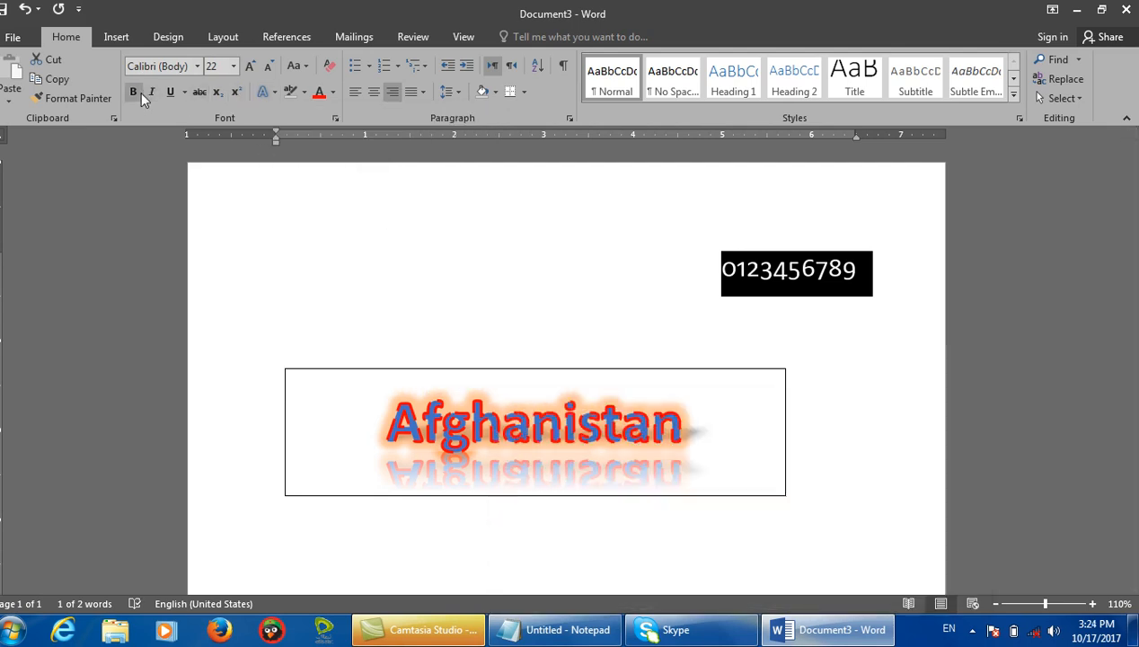
# Close the current document without saving and create a new blank document.
pyautogui.hotkey('ctrl', 'w')
pyautogui.click(583, 343)
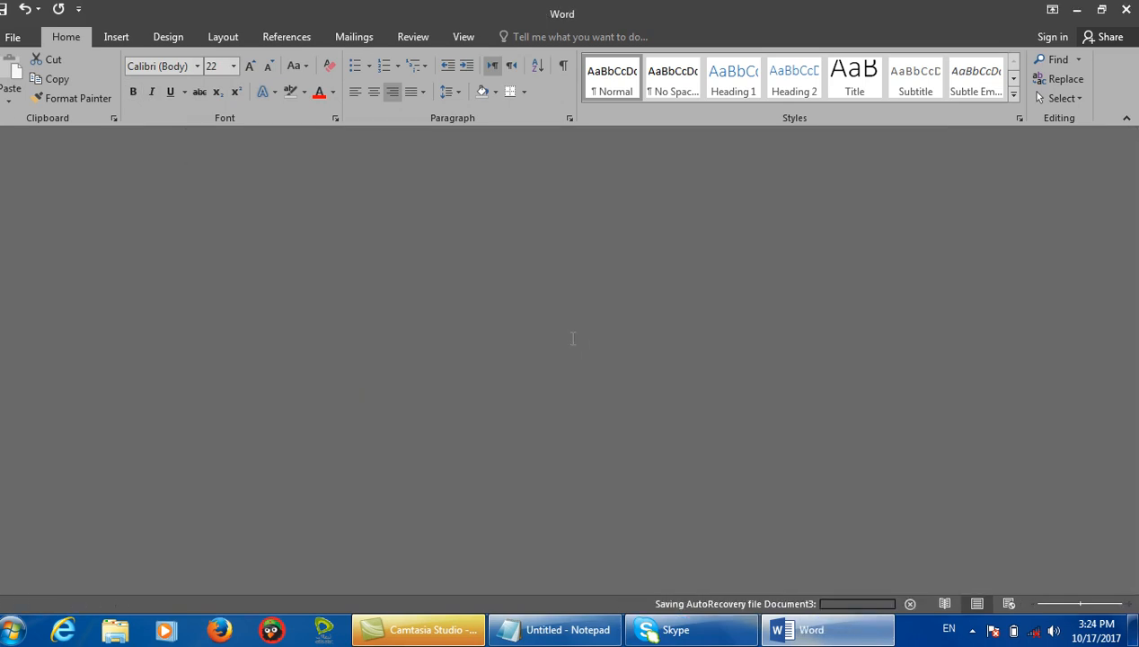
pyautogui.hotkey('ctrl', 'n')
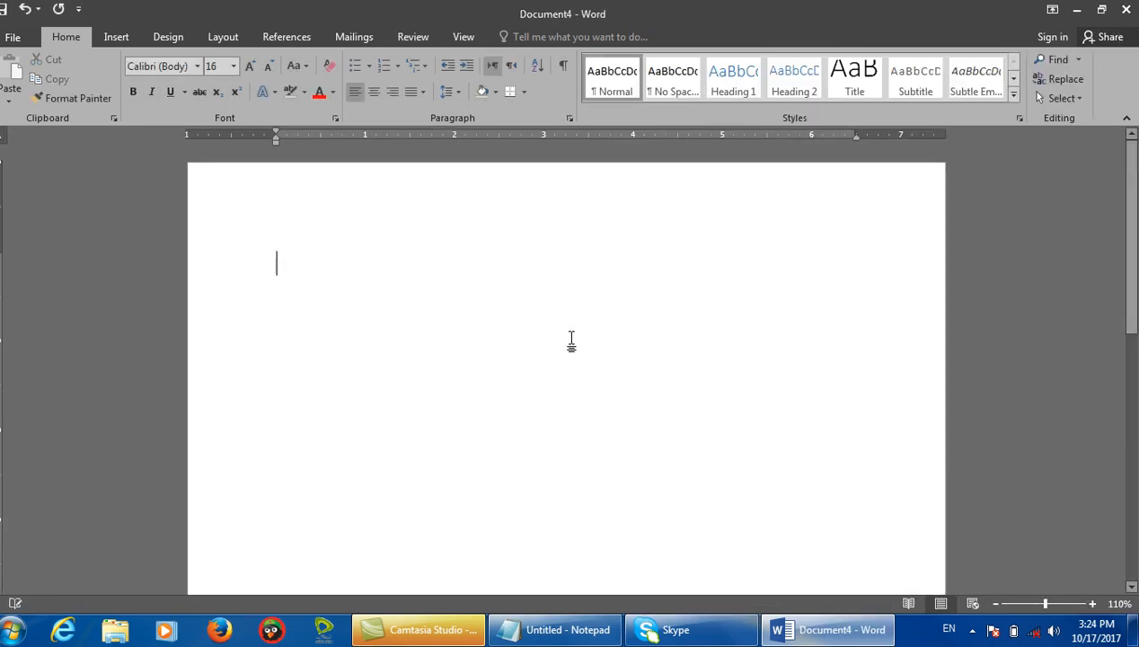
# Enter "Afghanistan" at font size 18 in the blank document and make it bold.
pyautogui.write('afghanistan')
pyautogui.hotkey('ctrl', 'a')
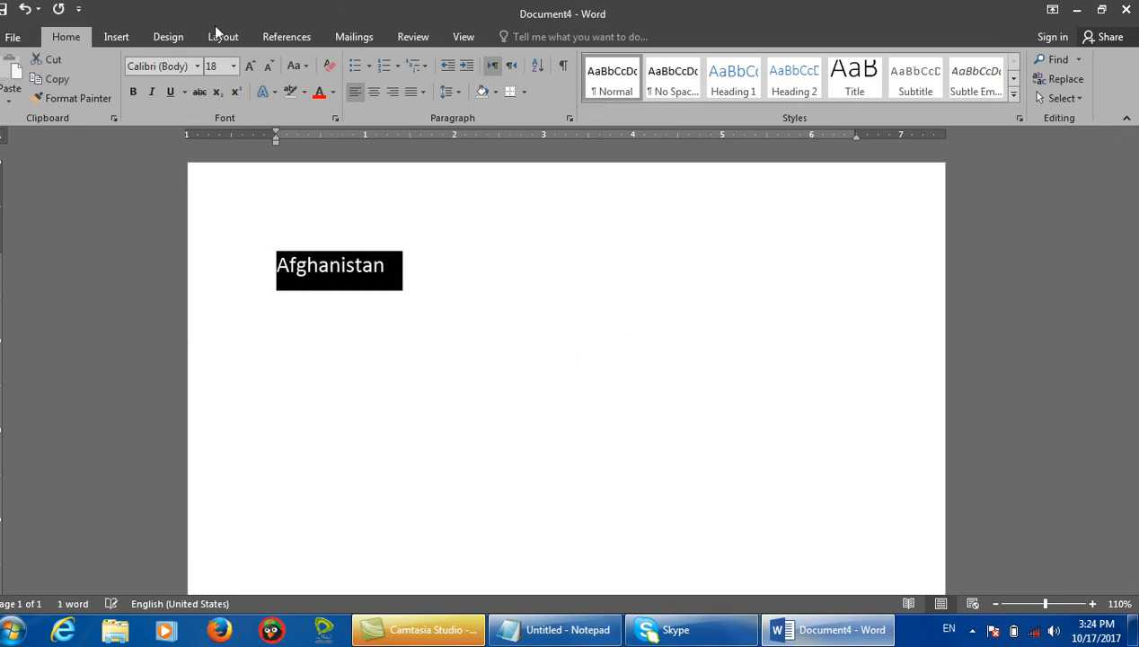
pyautogui.click(133, 92)
pyautogui.click(493, 287)
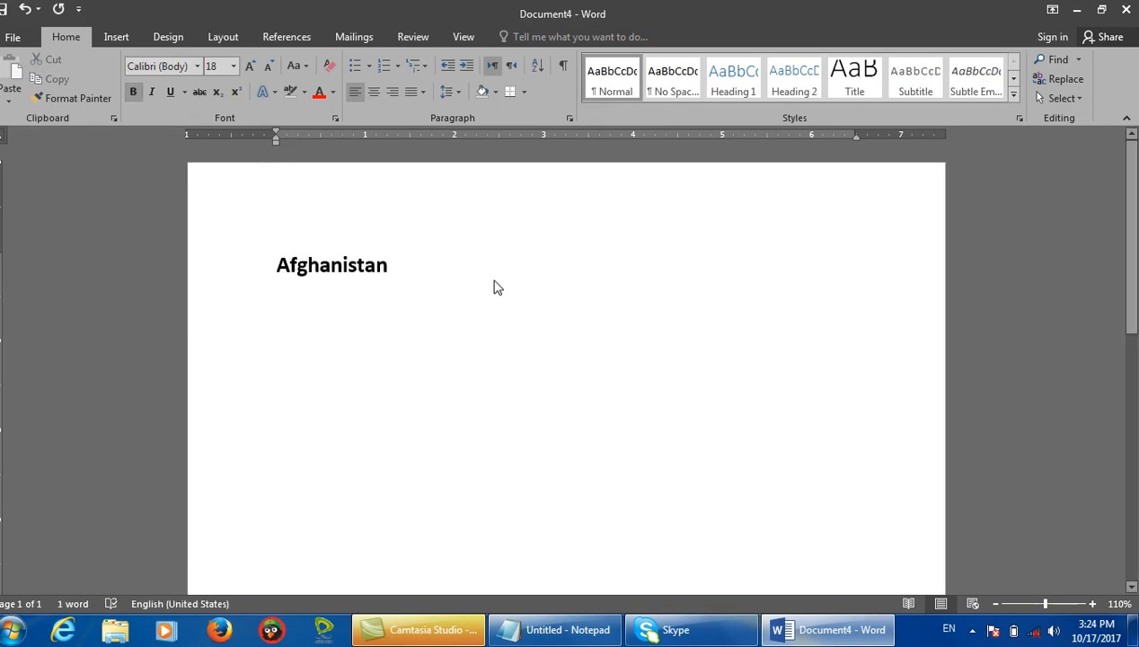
# Add the line "9: Bold (Control + B)" to the end of the list in Notepad and return to the Word document.
pyautogui.click(557, 630)
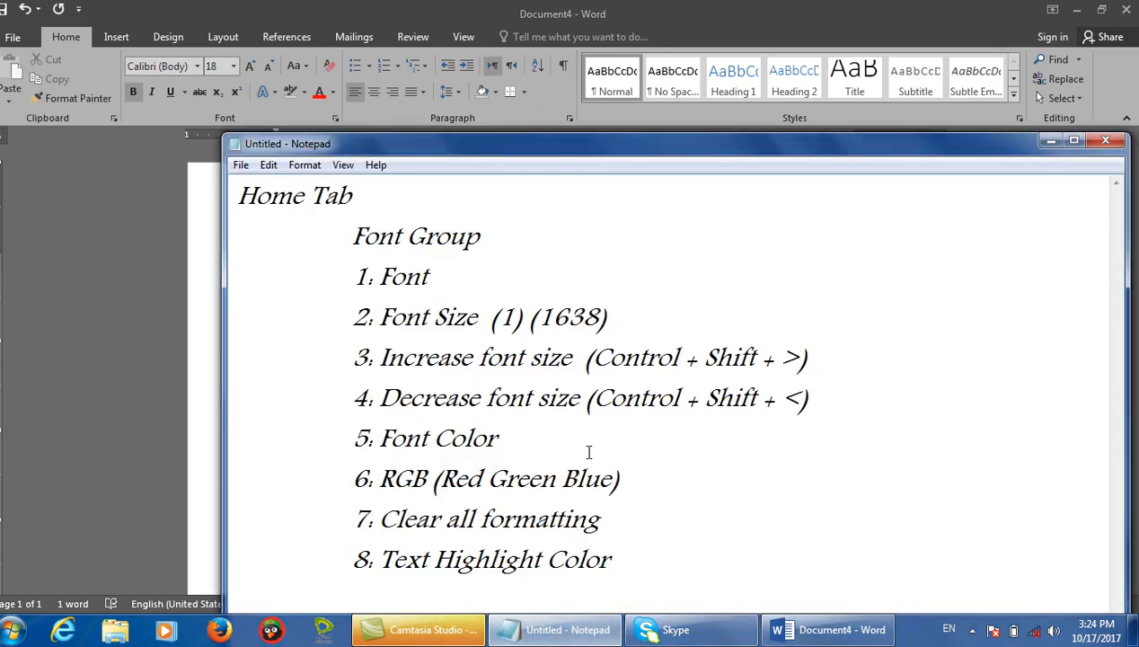
pyautogui.write('. Bold (C')
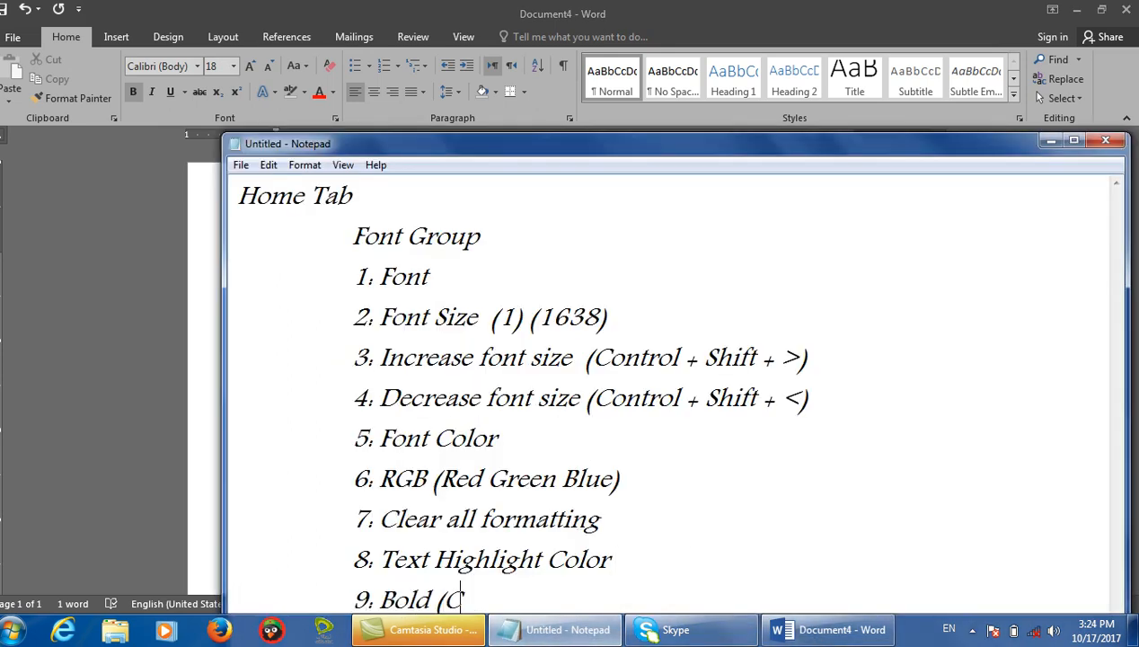
pyautogui.write('ontrol + C)')
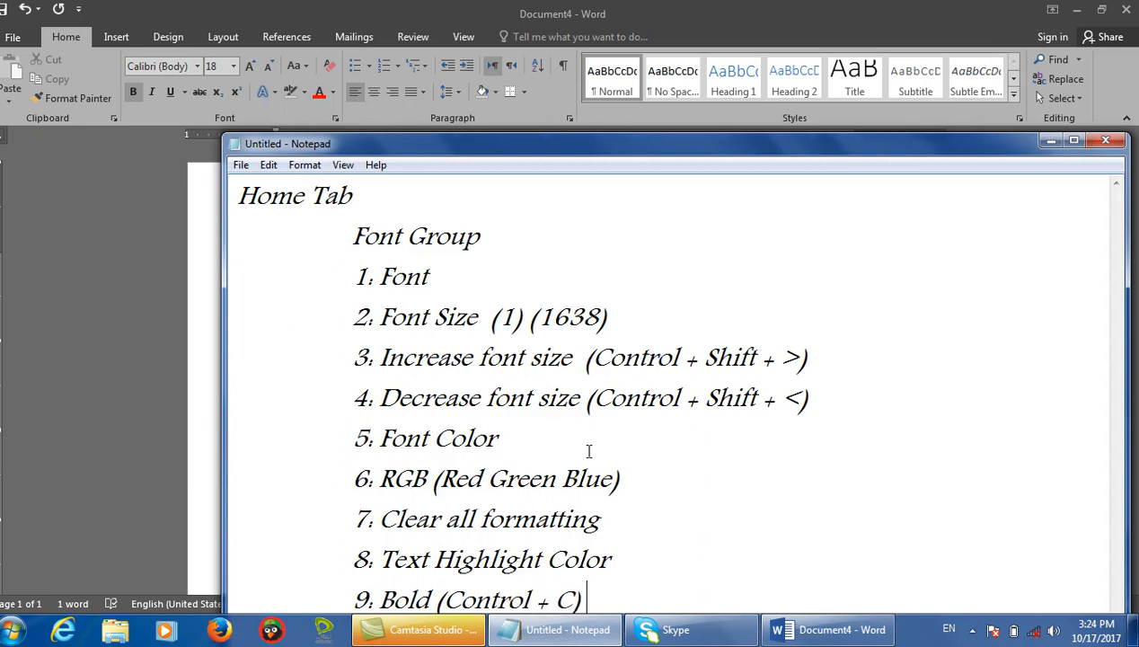
pyautogui.press('BackSpace')
pyautogui.press('BackSpace')
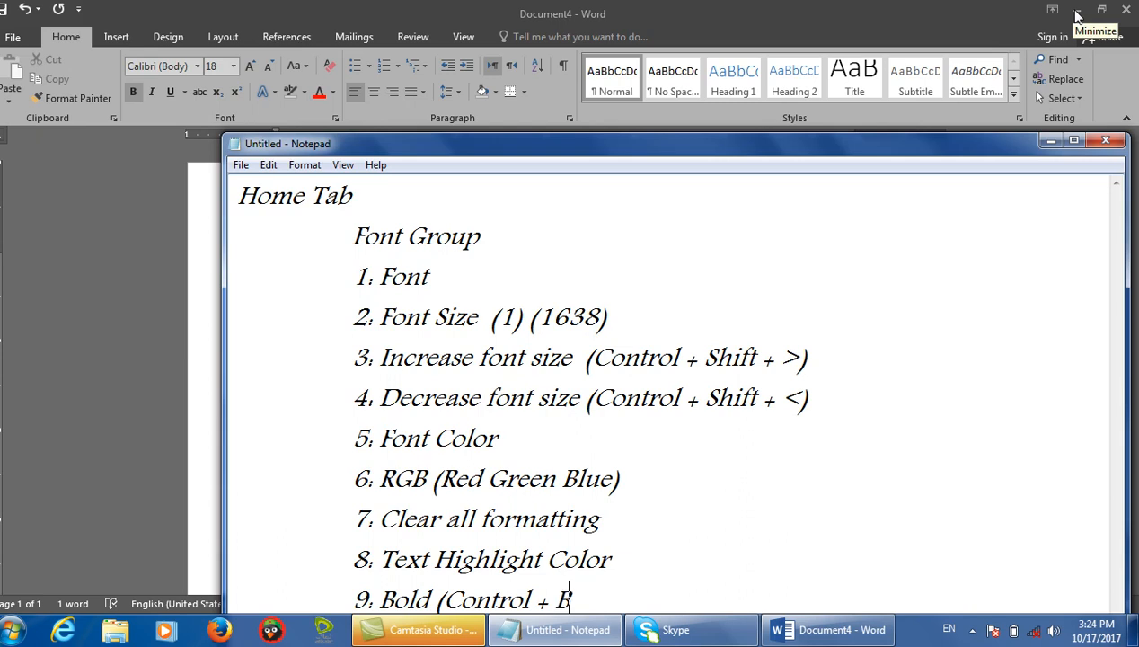
pyautogui.click(1075, 9)
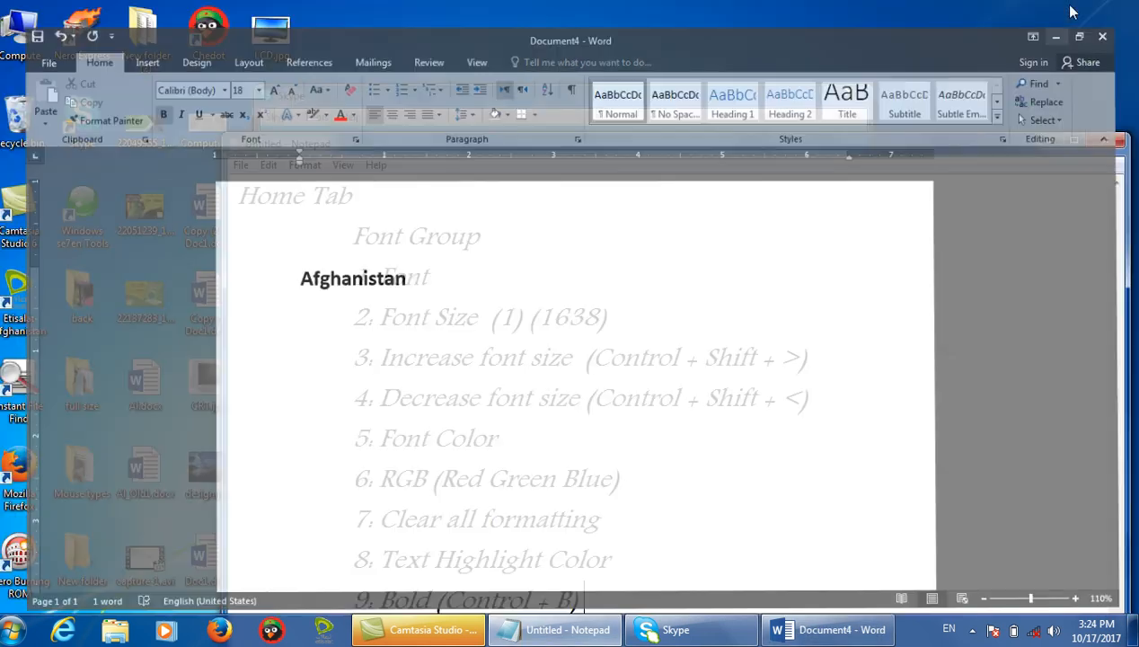
pyautogui.click(828, 630)
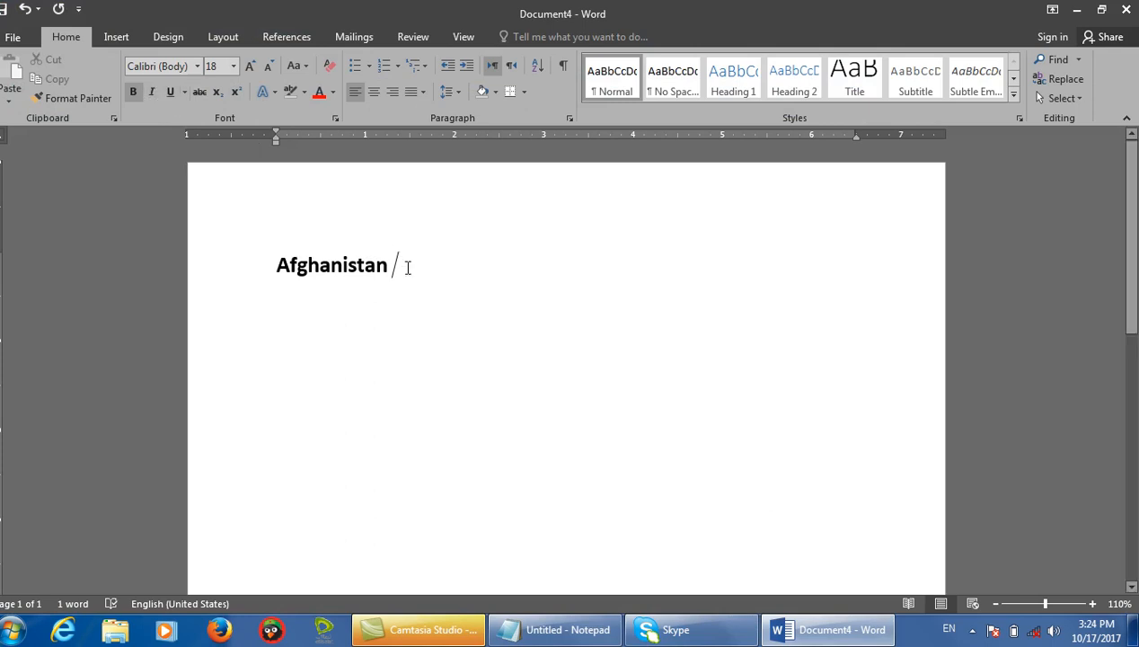
# Italicize the word "Afghanistan".
pyautogui.tripleClick(407, 264)
pyautogui.click(151, 91)
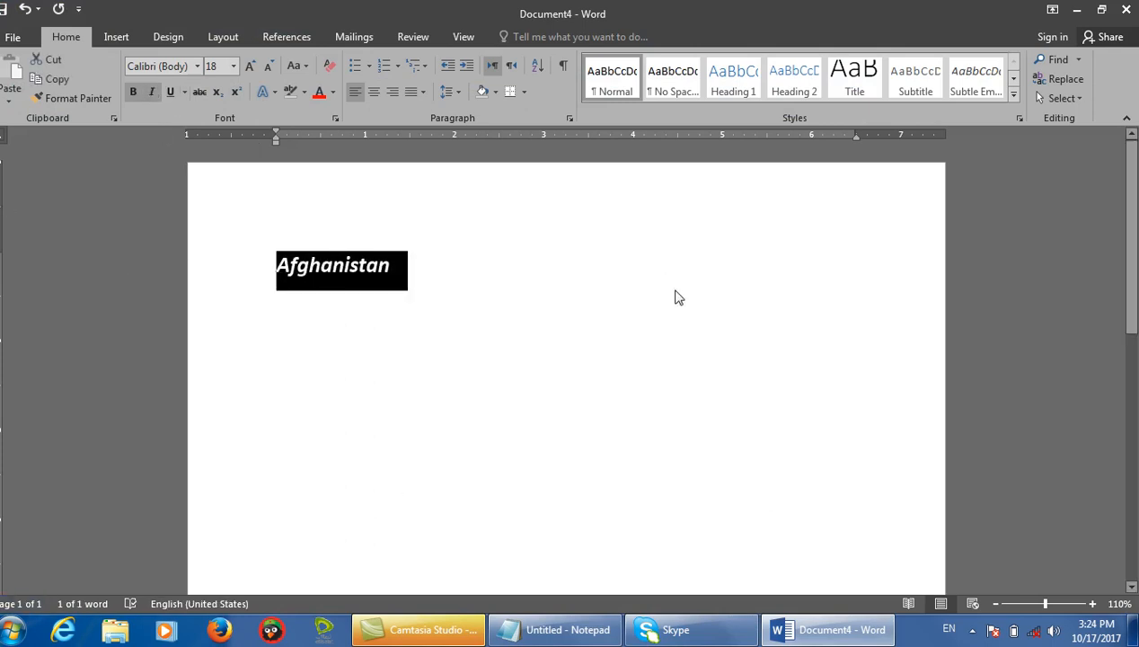
pyautogui.click(438, 271)
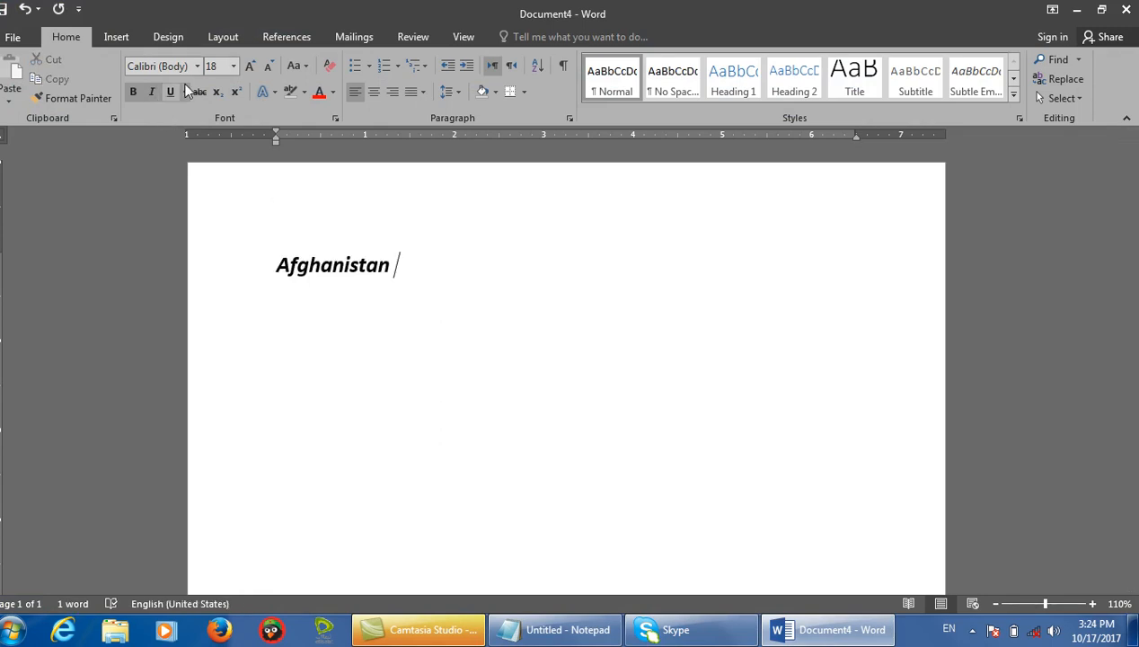
# Close the document without saving, create a new blank one and fill it with sample text using =rand().
pyautogui.hotkey('ctrl', 'w')
pyautogui.press('n')
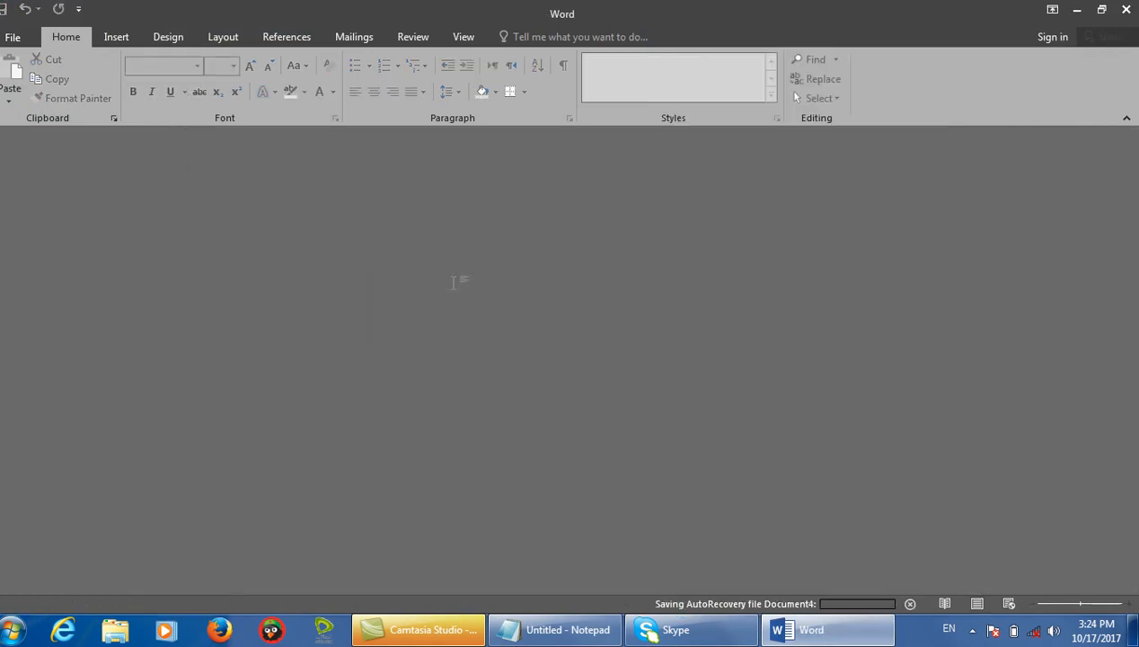
pyautogui.hotkey('ctrl', 'n')
pyautogui.write('=rand')
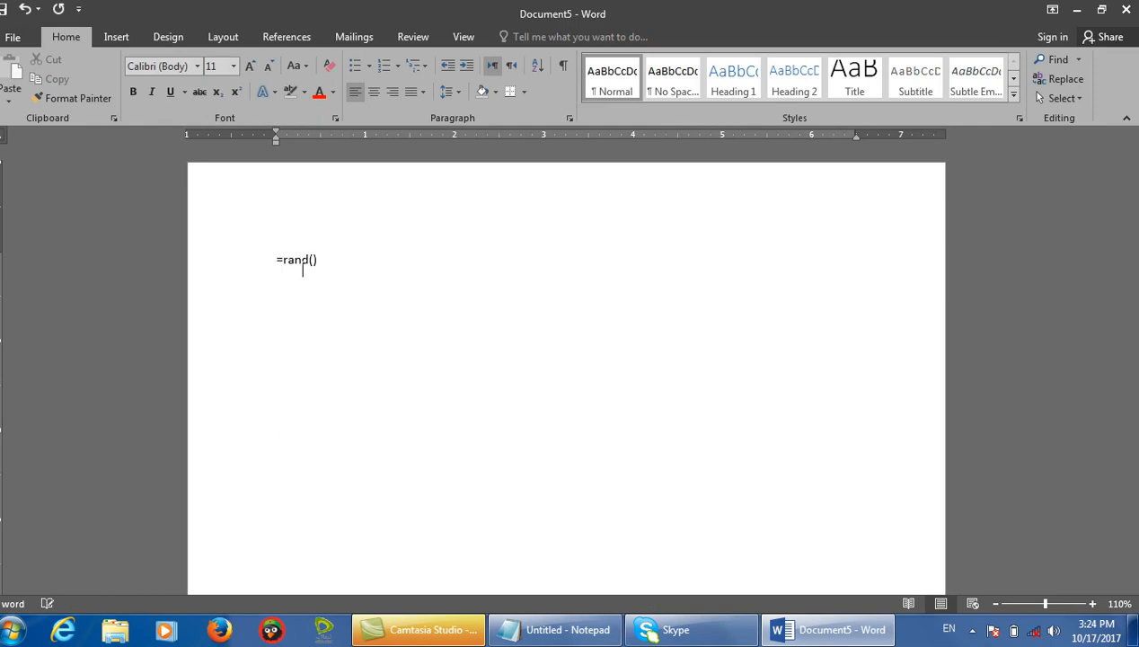
pyautogui.write('()')
pyautogui.press('Return')
# Apply the thick underline style to all five paragraphs of sample text.
pyautogui.hotkey('ctrl', 'a')
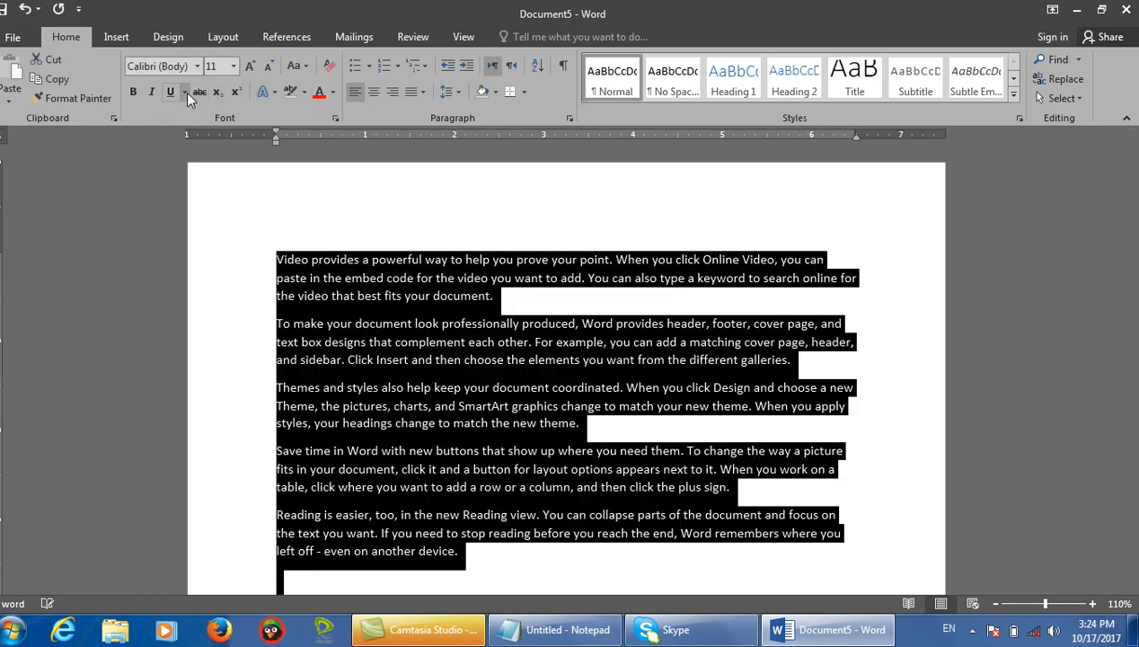
pyautogui.click(185, 92)
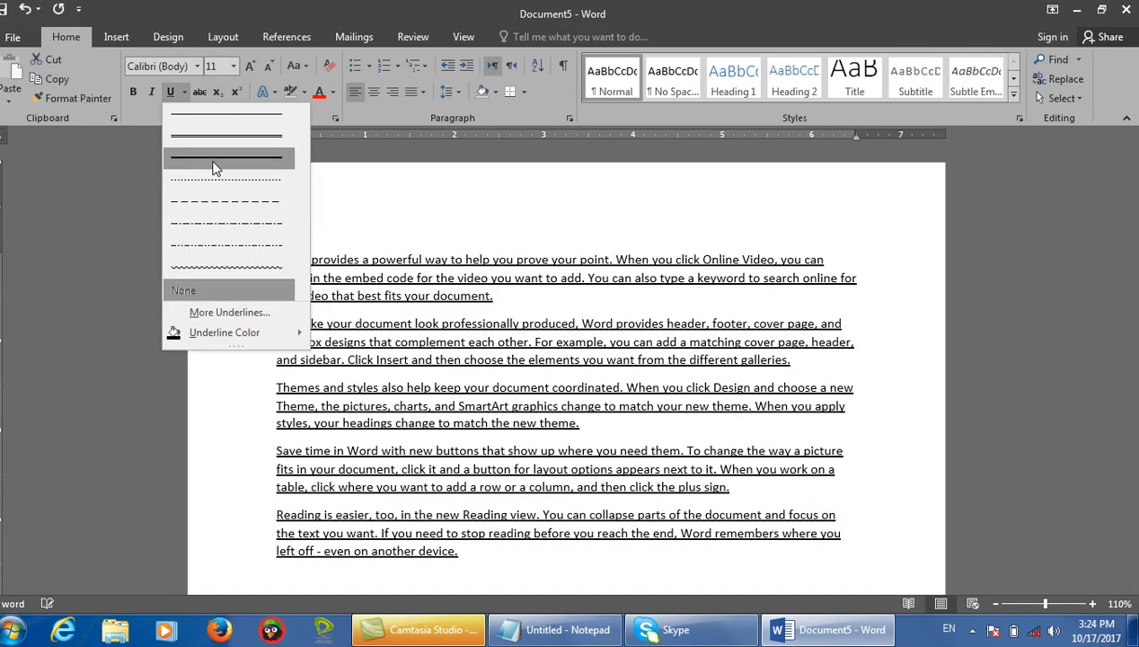
pyautogui.click(215, 168)
pyautogui.moveTo(473, 568); pyautogui.dragTo(254, 242)
pyautogui.click(183, 92)
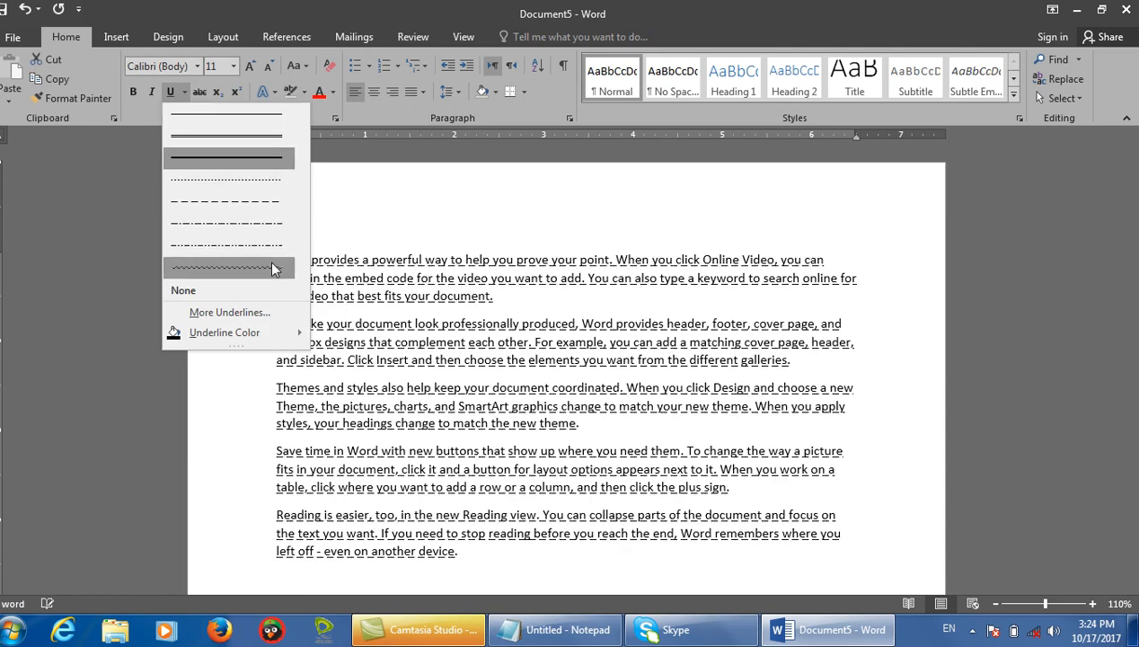
pyautogui.click(272, 166)
# Set the underline style of the selected text to a wavy line through the Font dialog's additional underline styles.
pyautogui.click(186, 92)
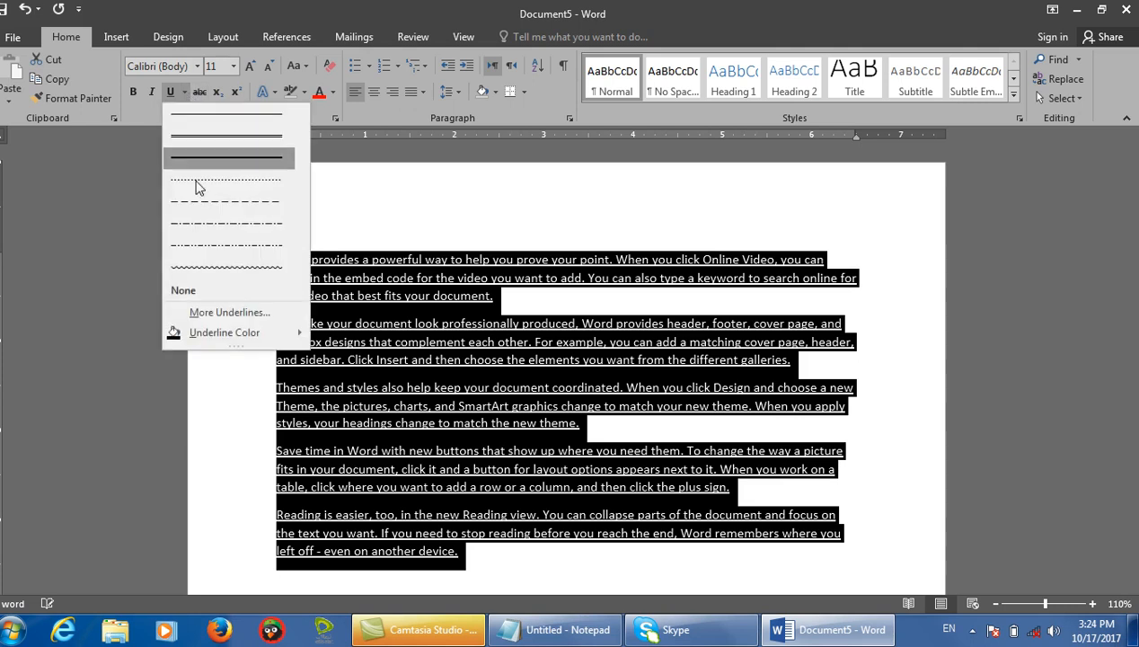
pyautogui.click(256, 308)
pyautogui.click(563, 297)
pyautogui.scroll(-3, 564, 396)
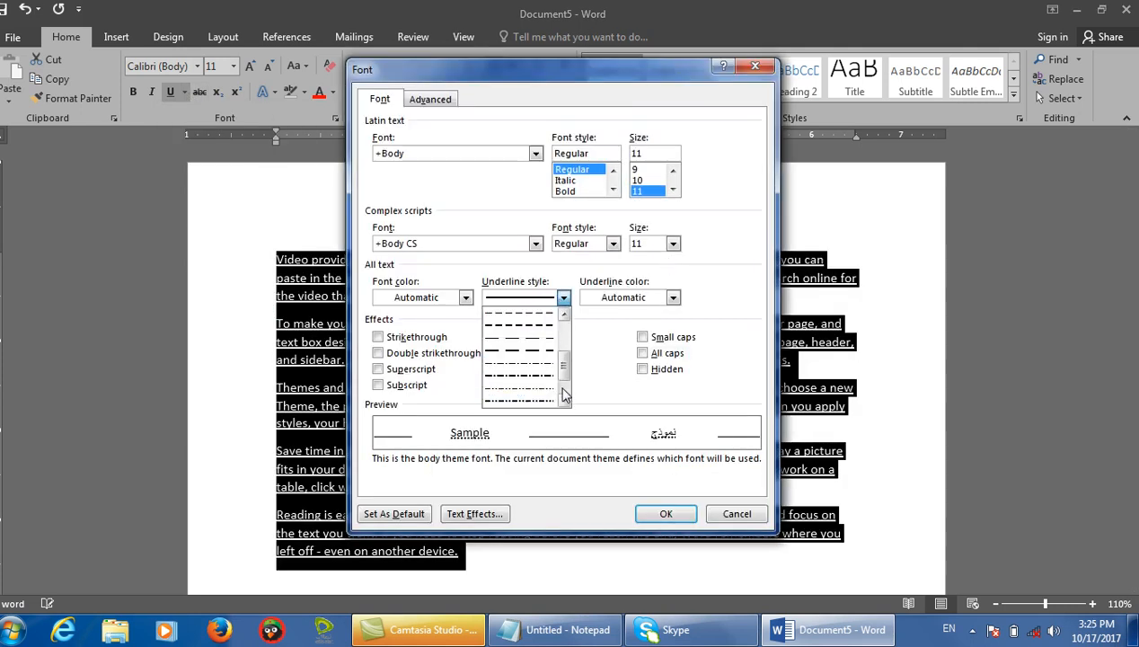
pyautogui.click(553, 396)
pyautogui.click(667, 514)
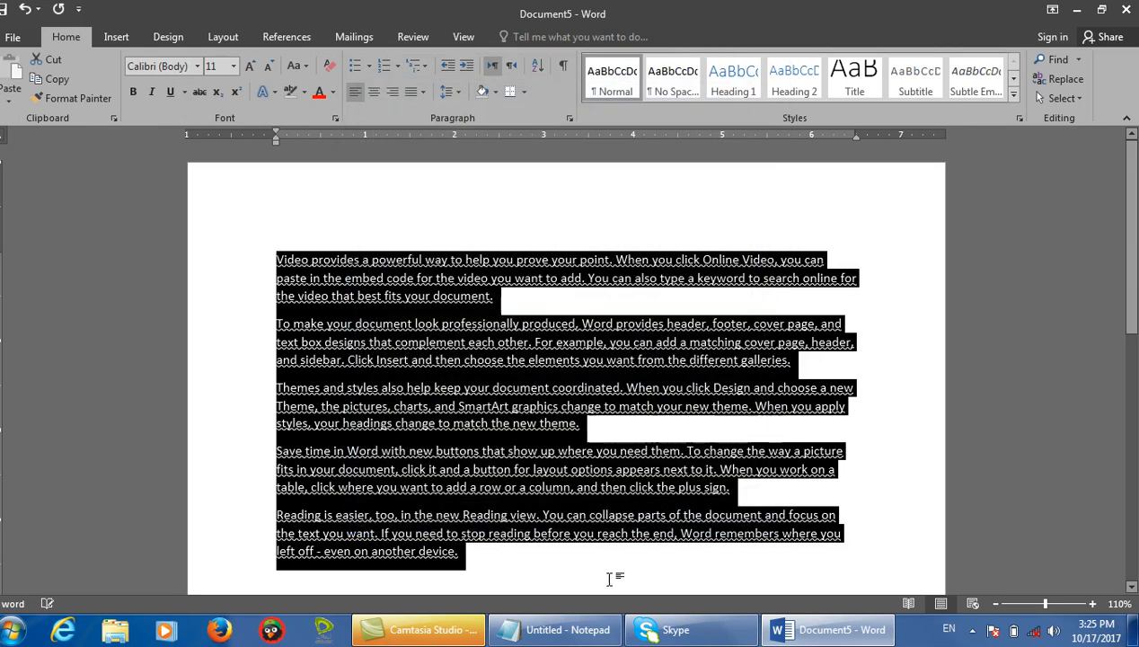
pyautogui.click(609, 575)
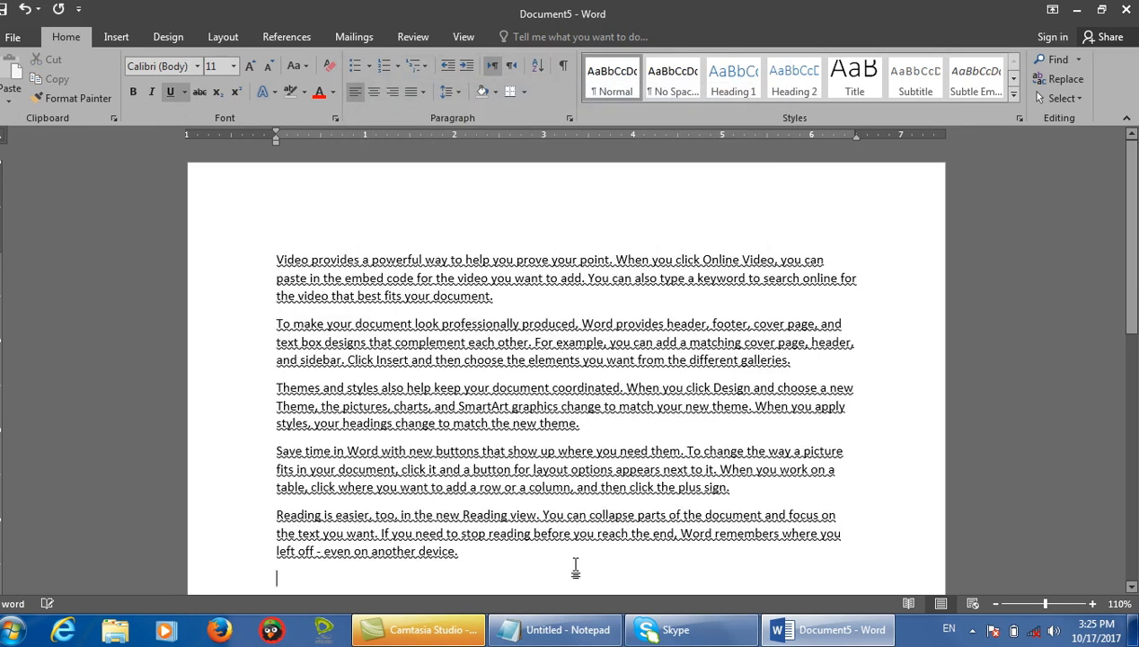
# Set the underline color of all the text to standard Red and remove the underline.
pyautogui.hotkey('ctrl', 'a')
pyautogui.click(184, 91)
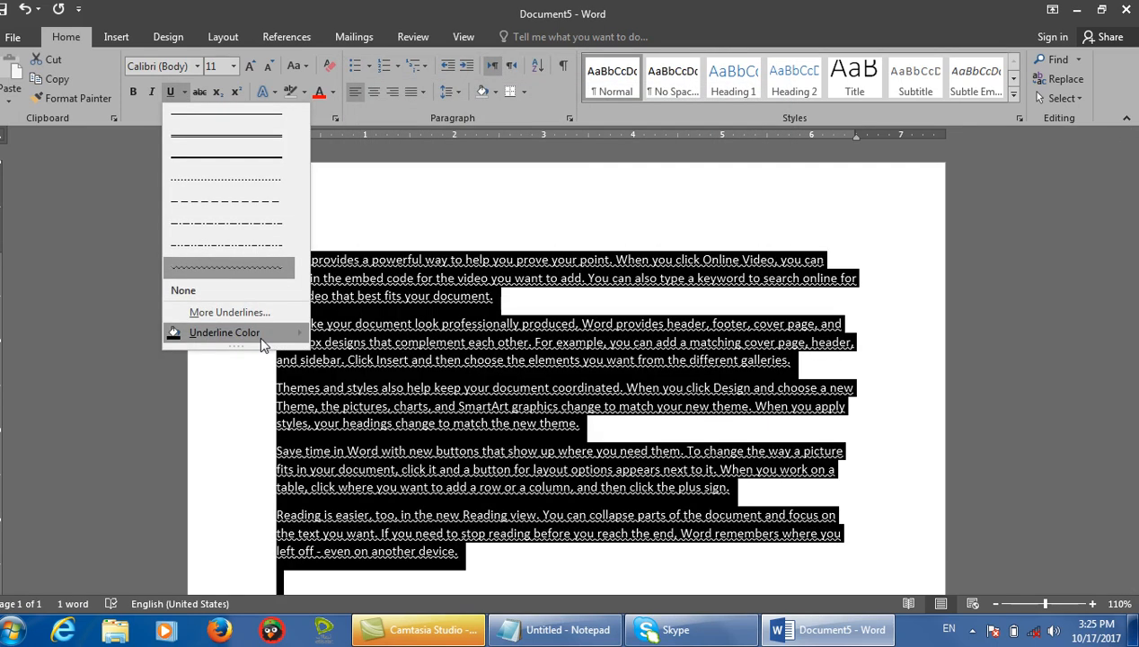
pyautogui.moveTo(263, 341)
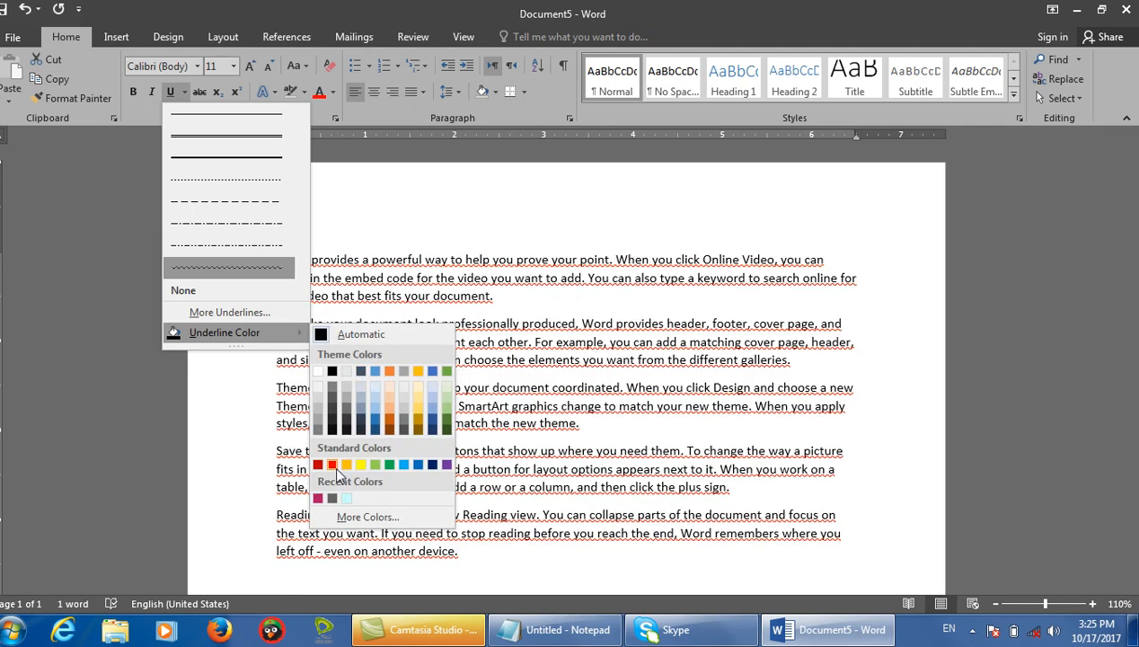
pyautogui.click(333, 464)
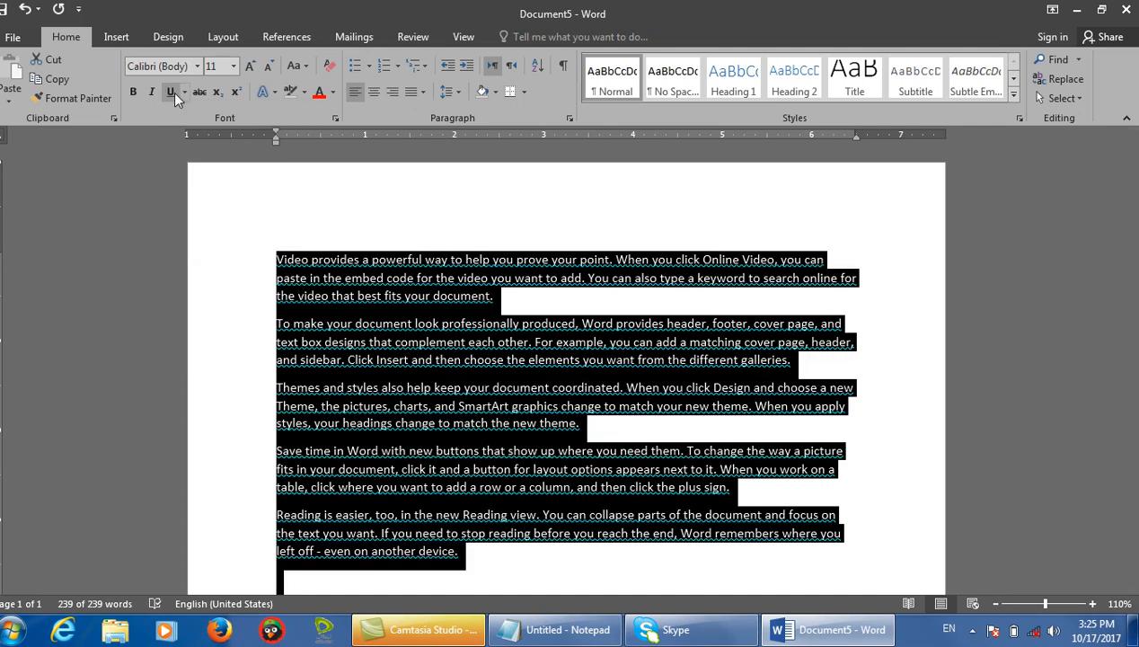
pyautogui.click(185, 94)
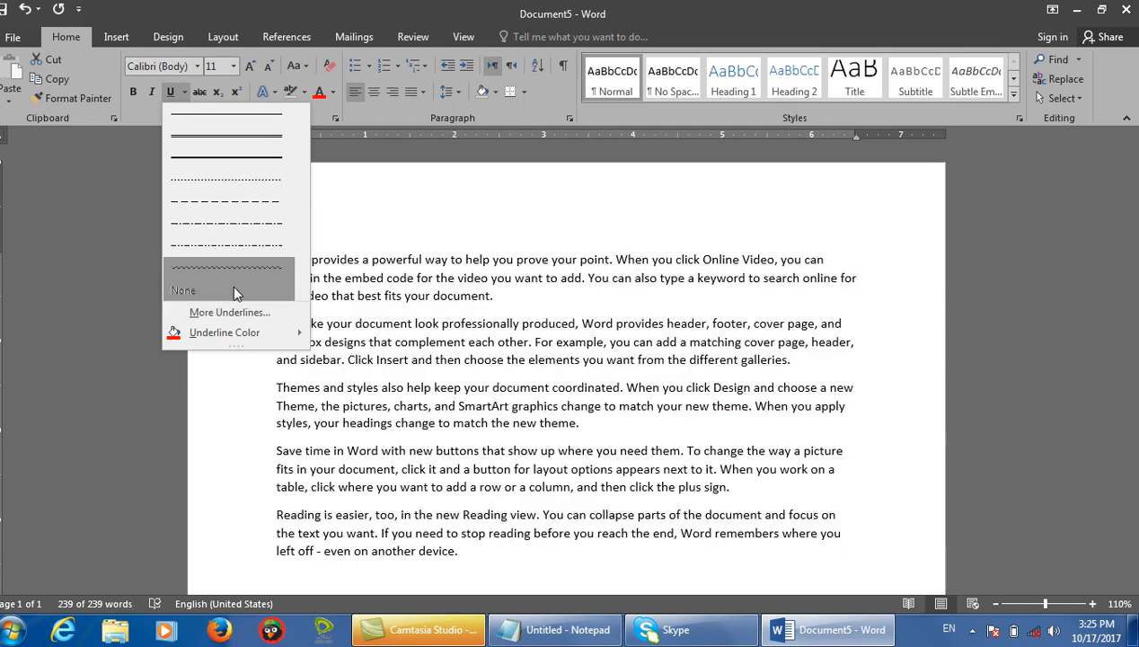
pyautogui.click(232, 289)
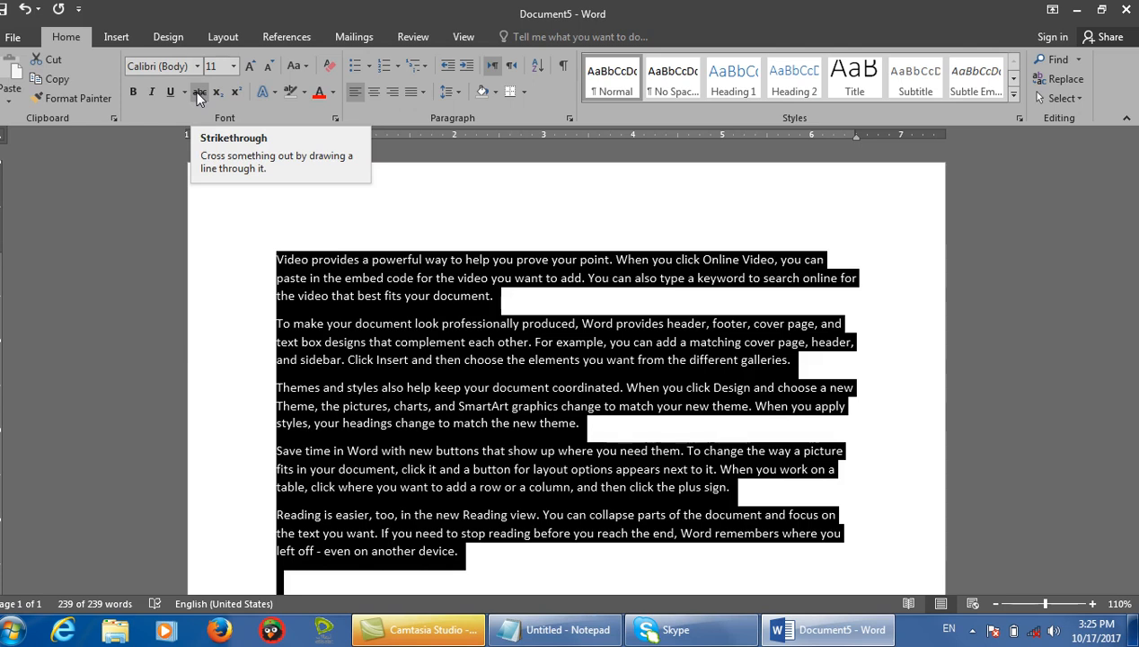
# Create another blank document and fill it with sample text using =rand().
pyautogui.click(582, 359)
pyautogui.hotkey('ctrl', 'n')
pyautogui.write('=')
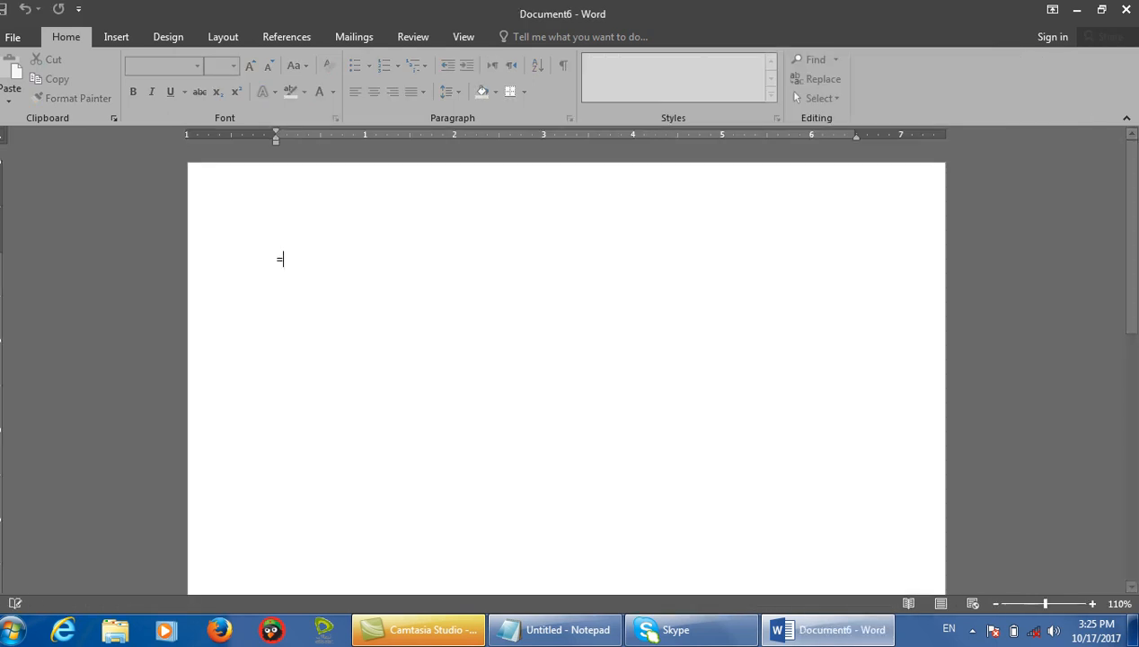
pyautogui.write('rand()')
pyautogui.press('Return')
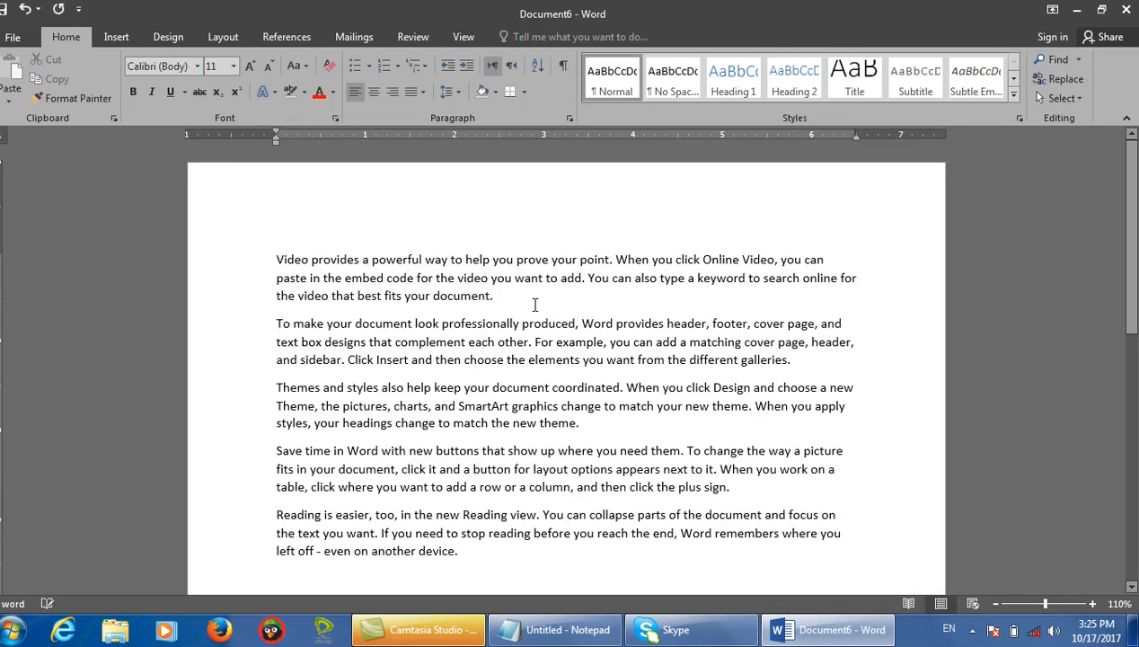
# Apply strikethrough to the first paragraph, beginning "Video provides a powerful way".
pyautogui.moveTo(534, 305); pyautogui.dragTo(278, 231)
pyautogui.click(209, 93)
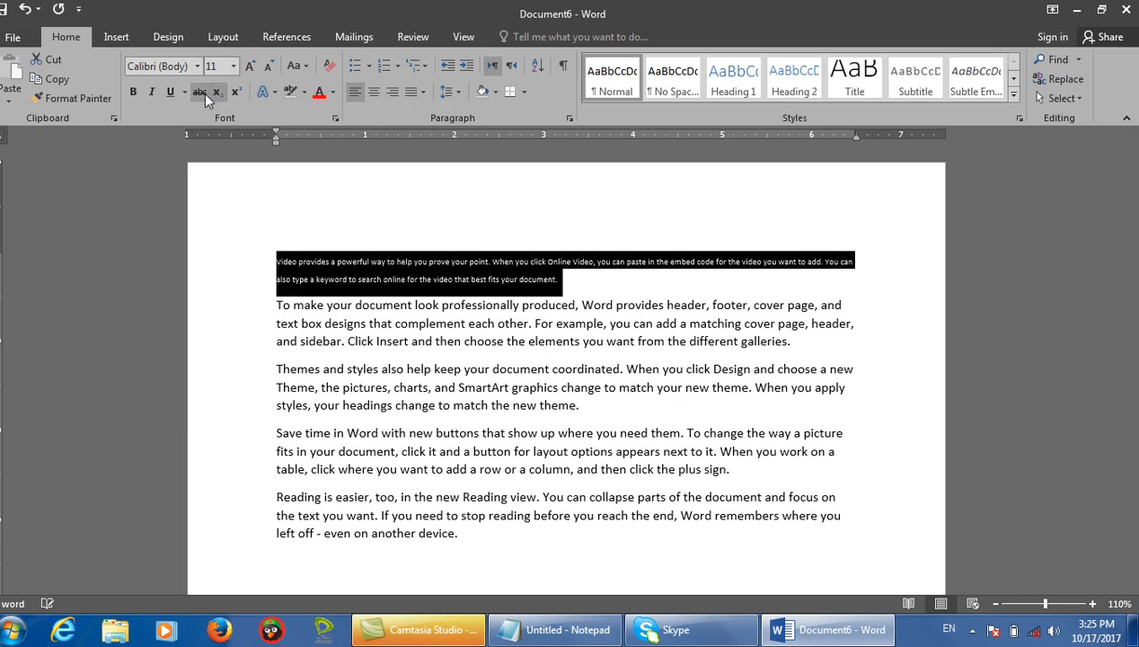
pyautogui.click(424, 310)
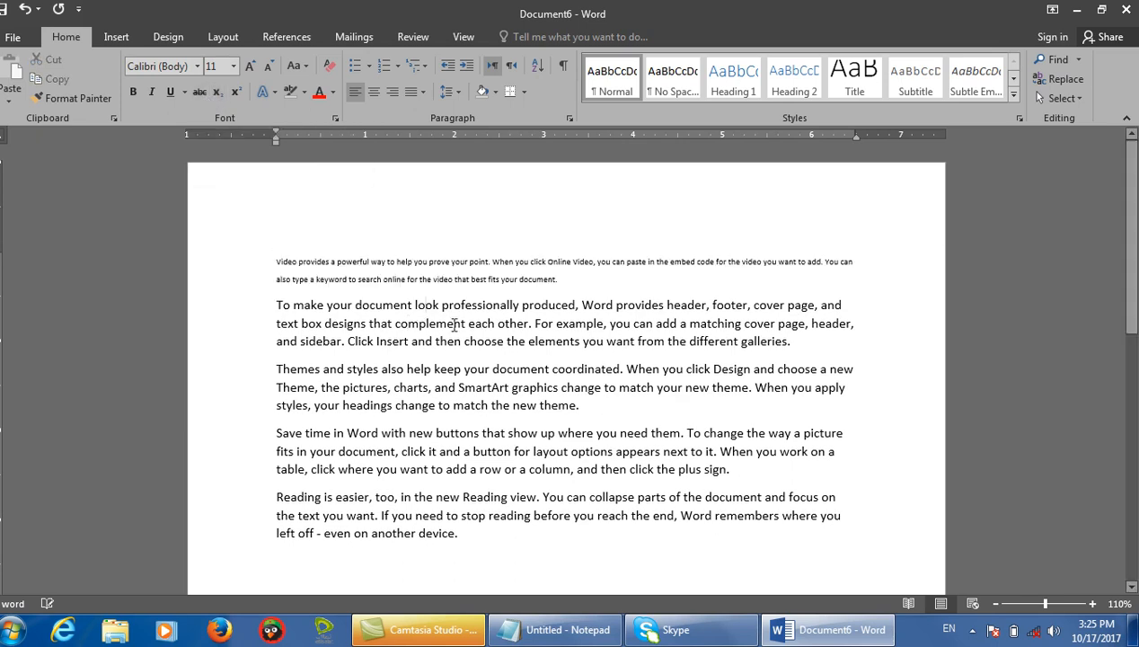
pyautogui.hotkey('ctrl', 'z')
pyautogui.click(201, 91)
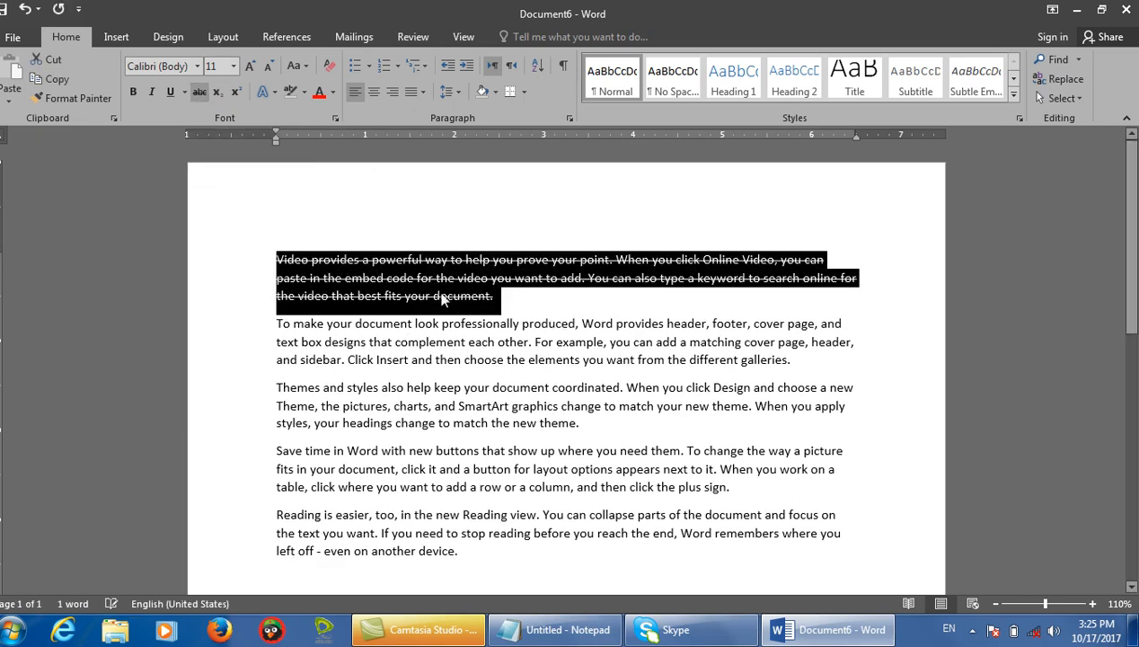
pyautogui.click(536, 360)
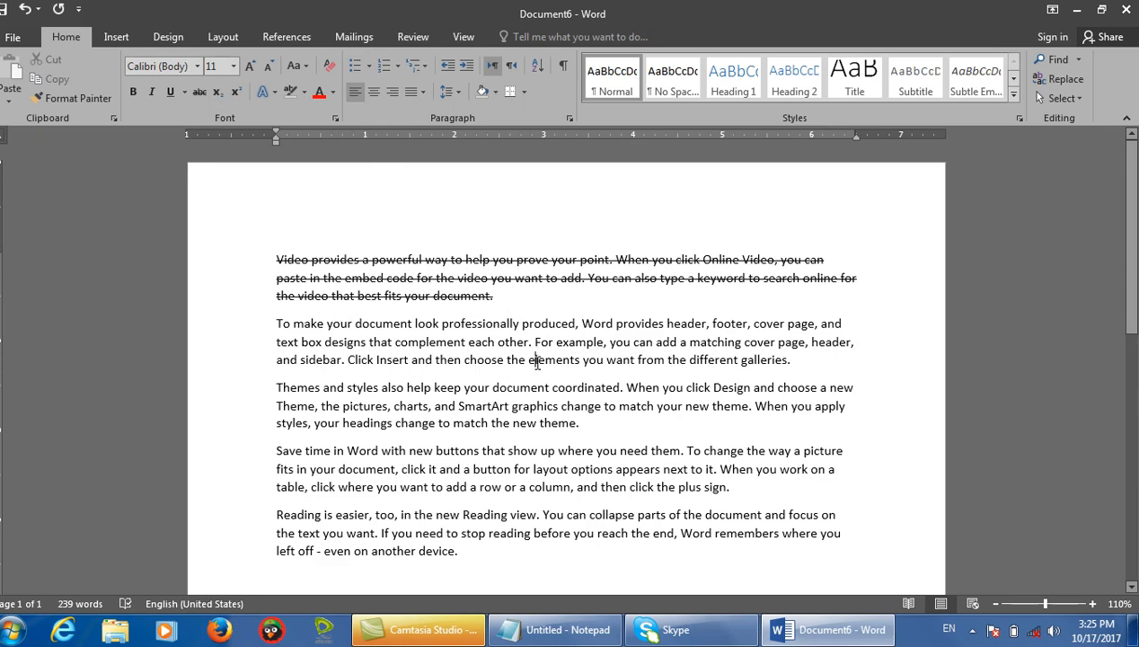
# Close the document without saving and fill a new blank document with many pages of =rand sample text.
pyautogui.hotkey('ctrl', 'w')
pyautogui.press('n')
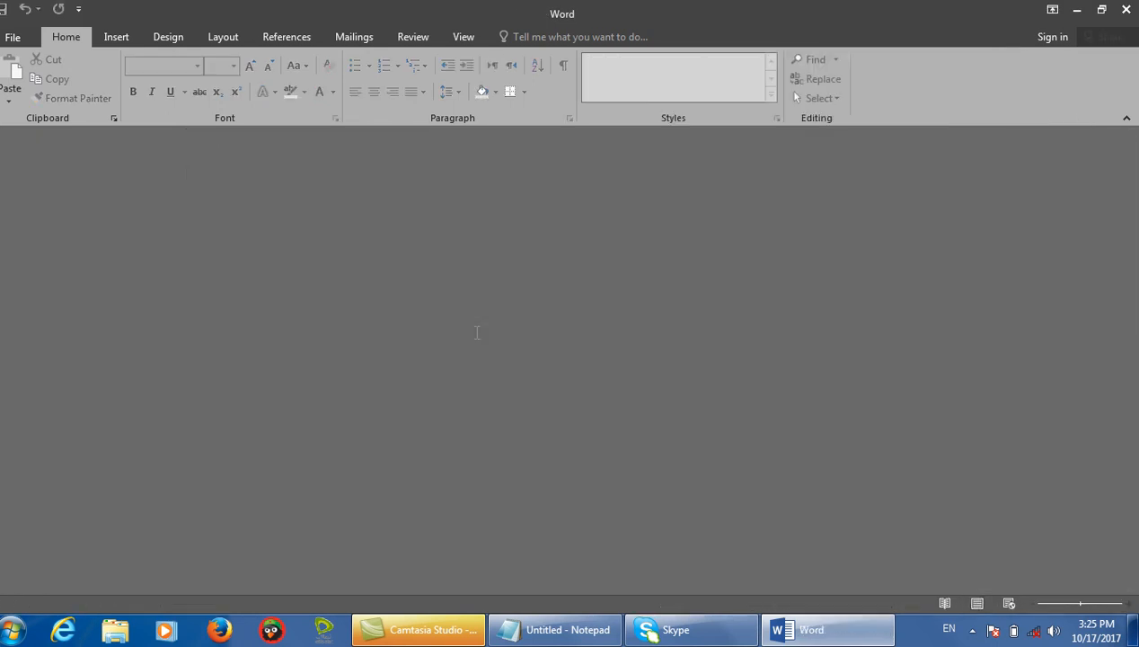
pyautogui.hotkey('ctrl', 'n')
pyautogui.write('=rand(99')
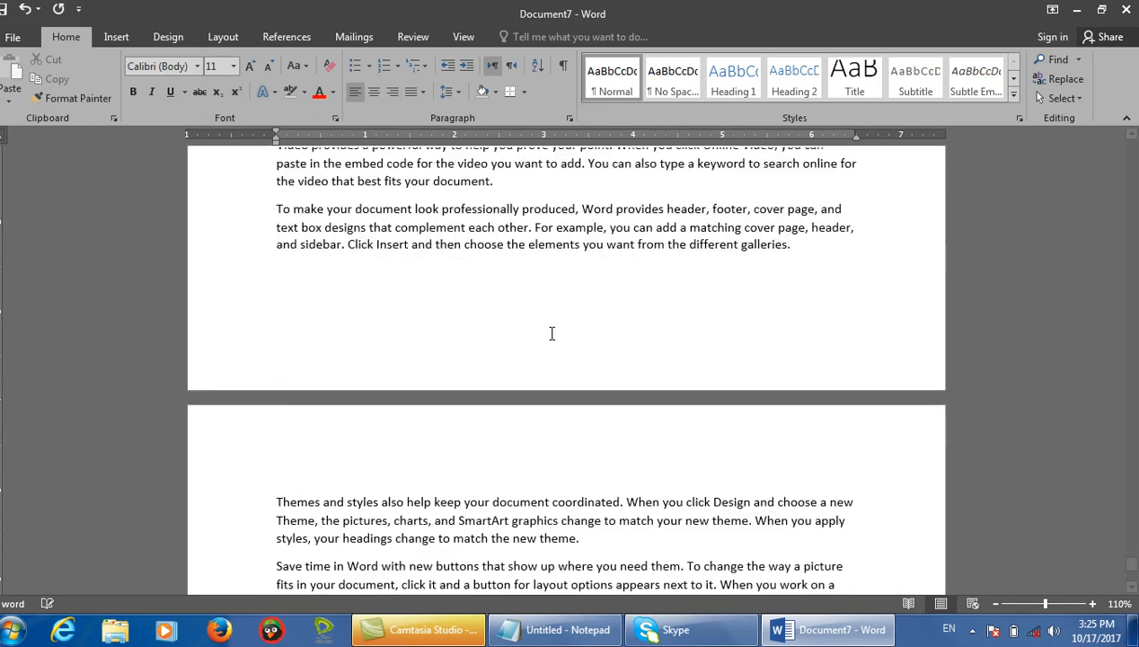
# Apply strikethrough to the last paragraph beginning "To make your document look professionally produced".
pyautogui.moveTo(762, 355); pyautogui.dragTo(283, 308)
pyautogui.click(199, 92)
pyautogui.click(438, 389)
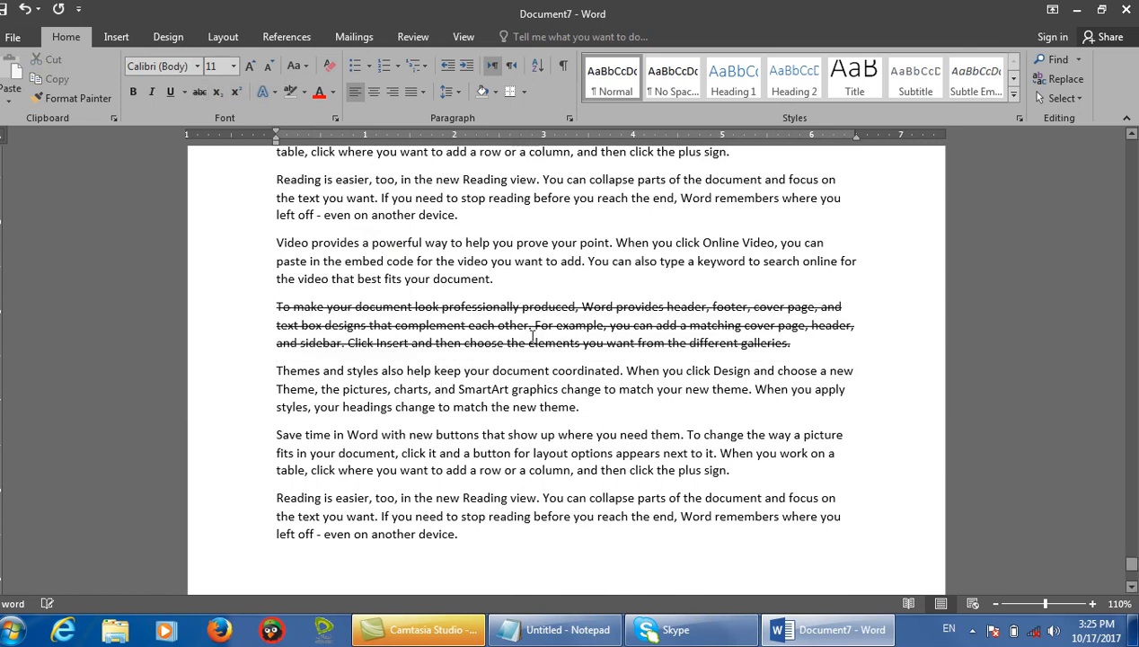
# Remove the strikethrough from the paragraph beginning "To make your document look professionally produced".
pyautogui.moveTo(806, 335); pyautogui.dragTo(224, 306)
pyautogui.click(223, 306)
pyautogui.moveTo(809, 342); pyautogui.dragTo(248, 306)
pyautogui.click(193, 94)
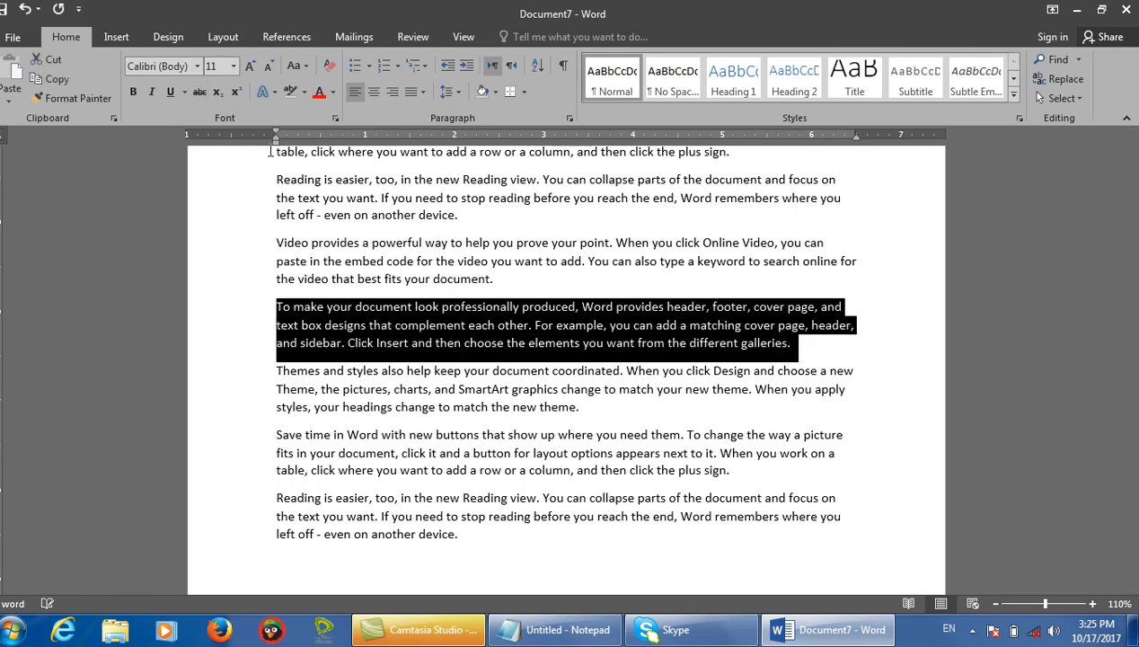
pyautogui.click(526, 324)
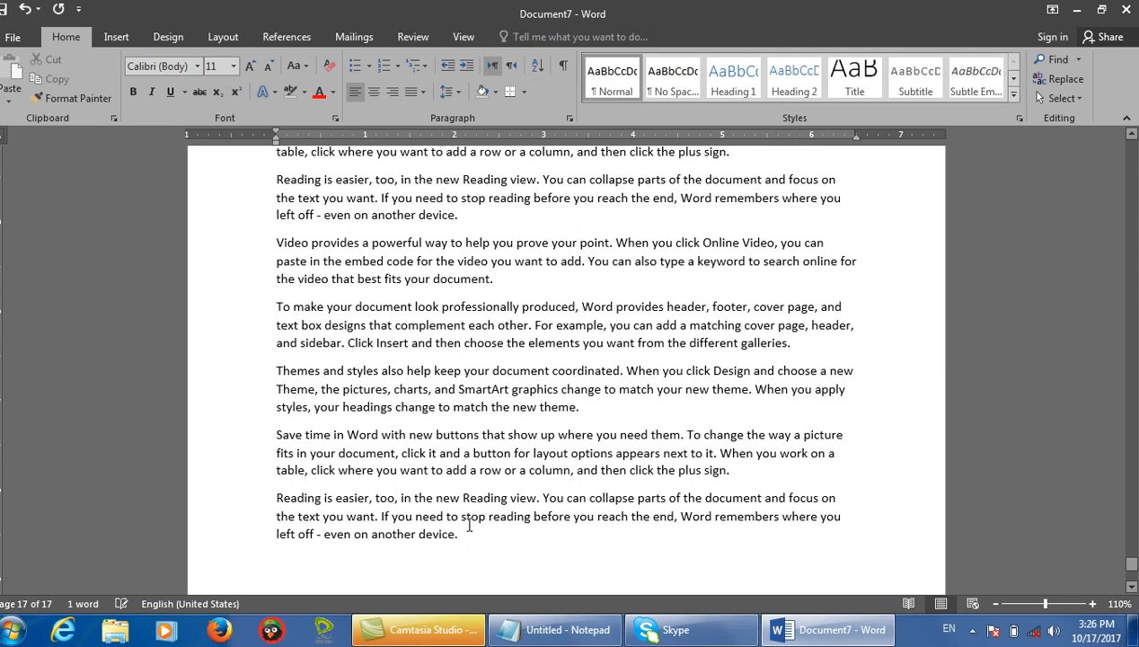
# Start a new page after the sample text and enter H2 there, centred at font size 26.
pyautogui.hotkey('ctrl', 'Return')
pyautogui.hotkey('ctrl', 'e')
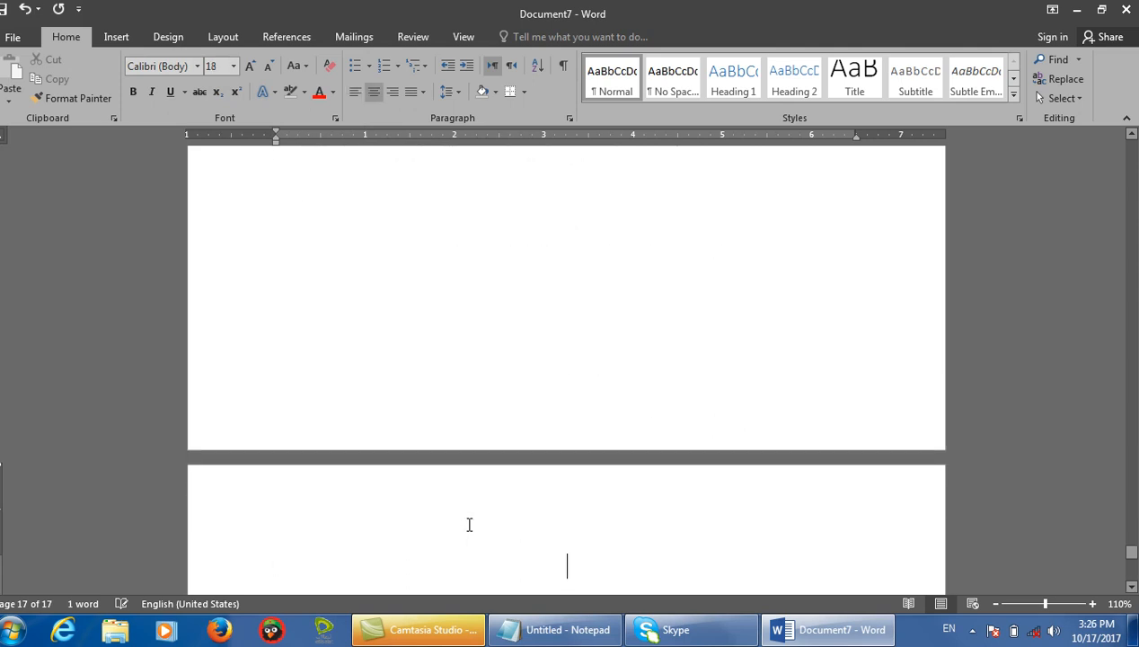
pyautogui.write('H@')
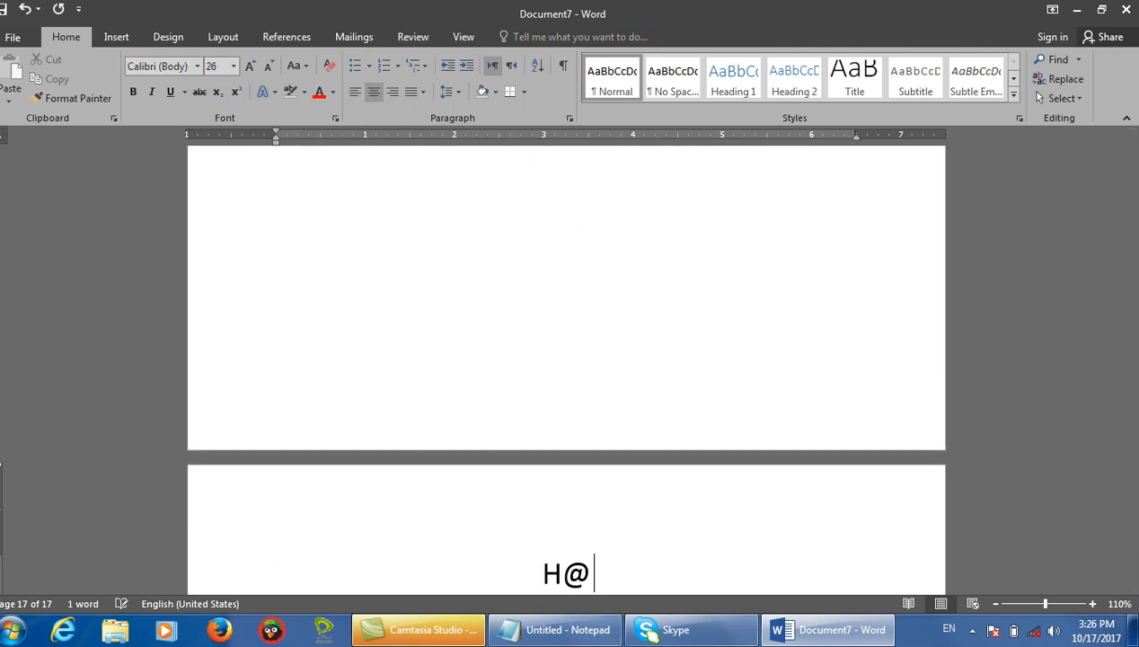
pyautogui.press('BackSpace')
pyautogui.write('2')
# Make the 2 in H2 superscript and enlarge it to font size 48.
pyautogui.moveTo(570, 576); pyautogui.dragTo(585, 576)
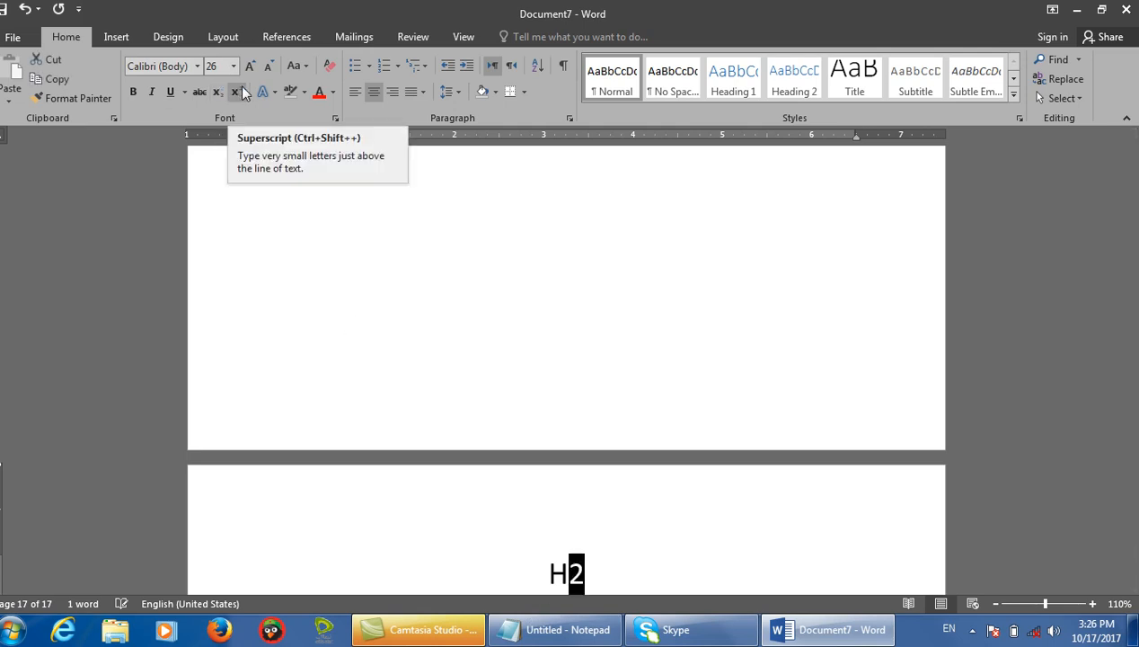
pyautogui.click(241, 92)
pyautogui.hotkey('ctrl', 'shift', '.')
pyautogui.hotkey('ctrl', 'shift', '.')
pyautogui.hotkey('ctrl', 'shift', '.')
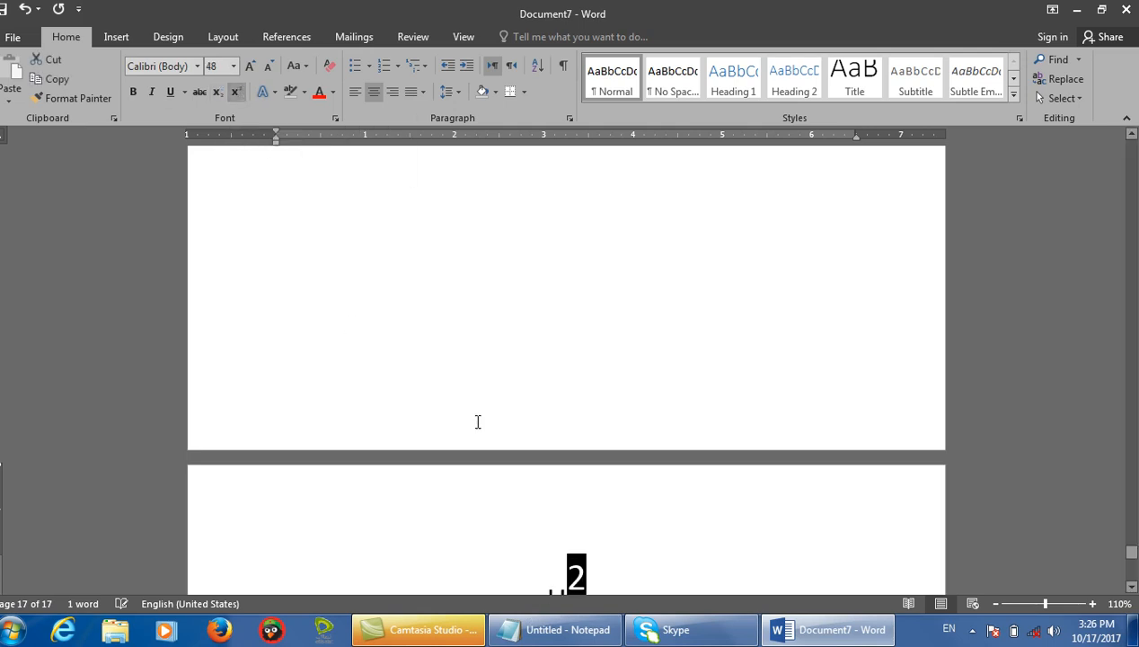
pyautogui.scroll(-7, 469, 423)
# Close the document without saving and enter H2 at font size 80 in a new blank document.
pyautogui.click(600, 344)
pyautogui.hotkey('ctrl', 'w')
pyautogui.click(597, 345)
pyautogui.hotkey('ctrl', 'n')
pyautogui.hotkey('ctrl', 'shift', '.')
pyautogui.hotkey('ctrl', 'shift', '.')
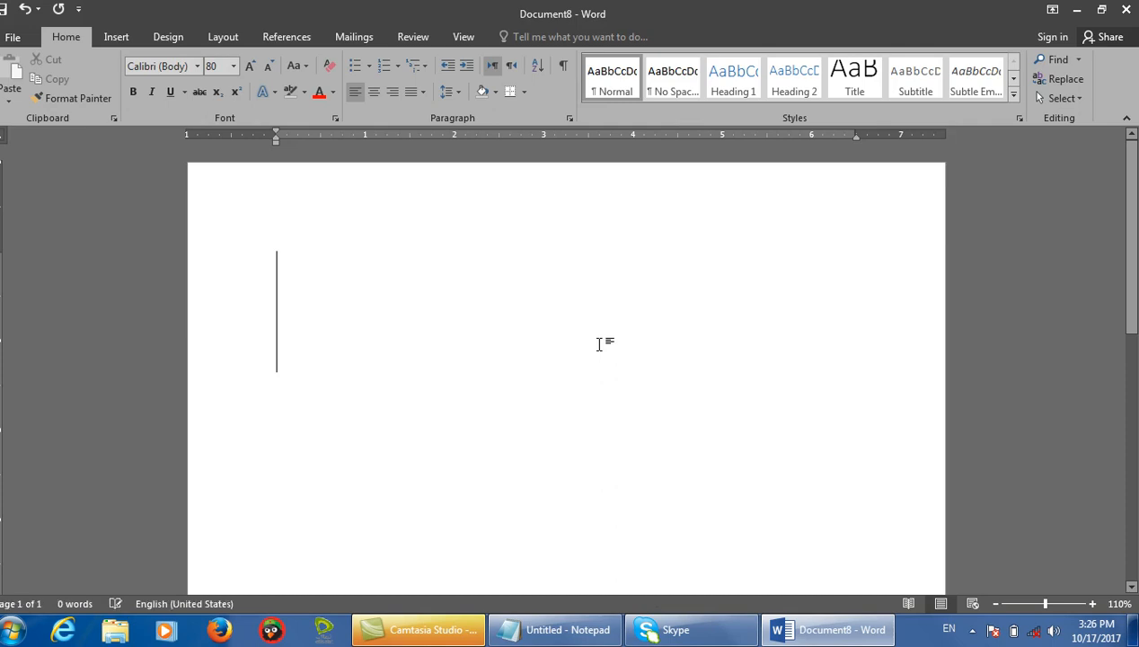
pyautogui.write('H2')
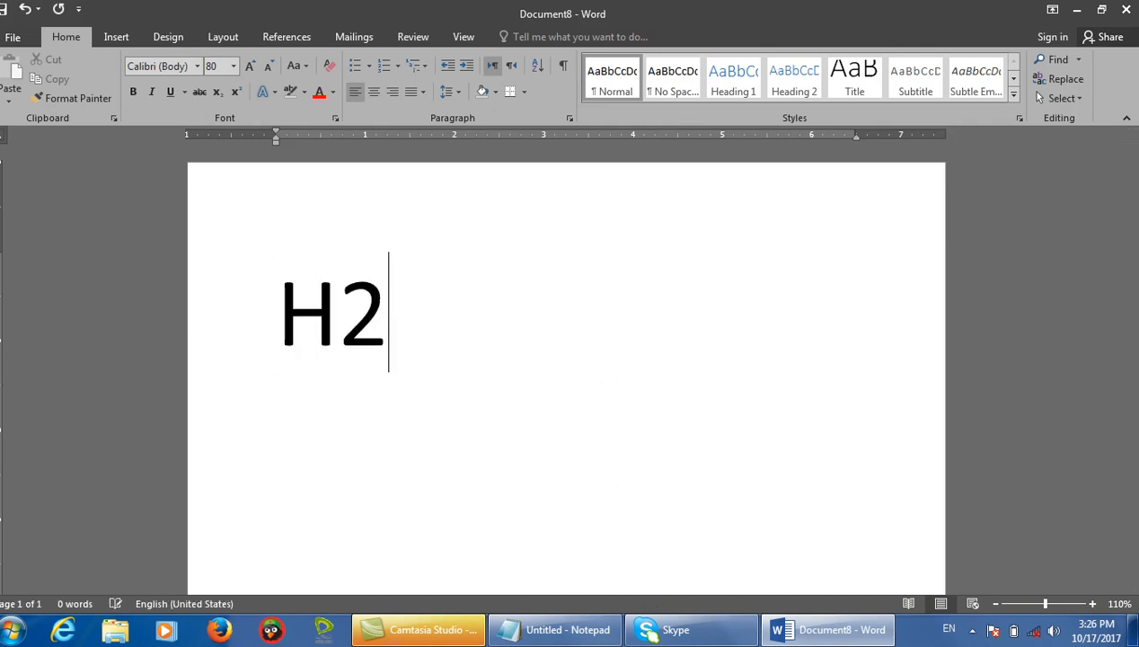
# Make the 2 in H2 superscript and briefly mark it with the on-screen pen.
pyautogui.moveTo(355, 287); pyautogui.dragTo(376, 310)
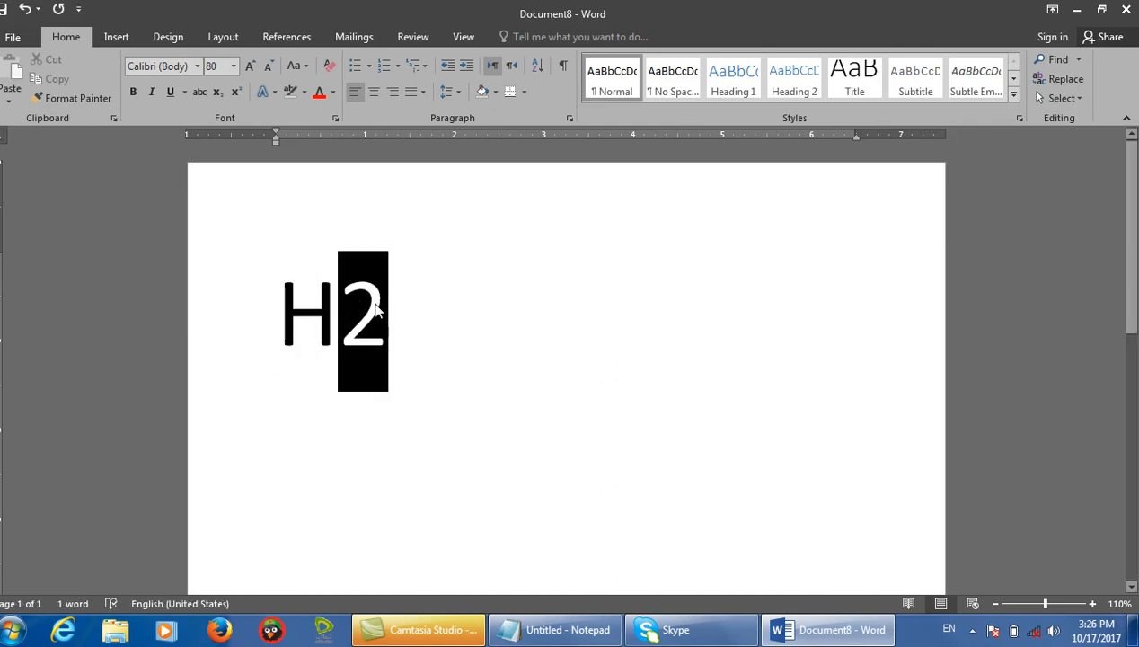
pyautogui.click(233, 92)
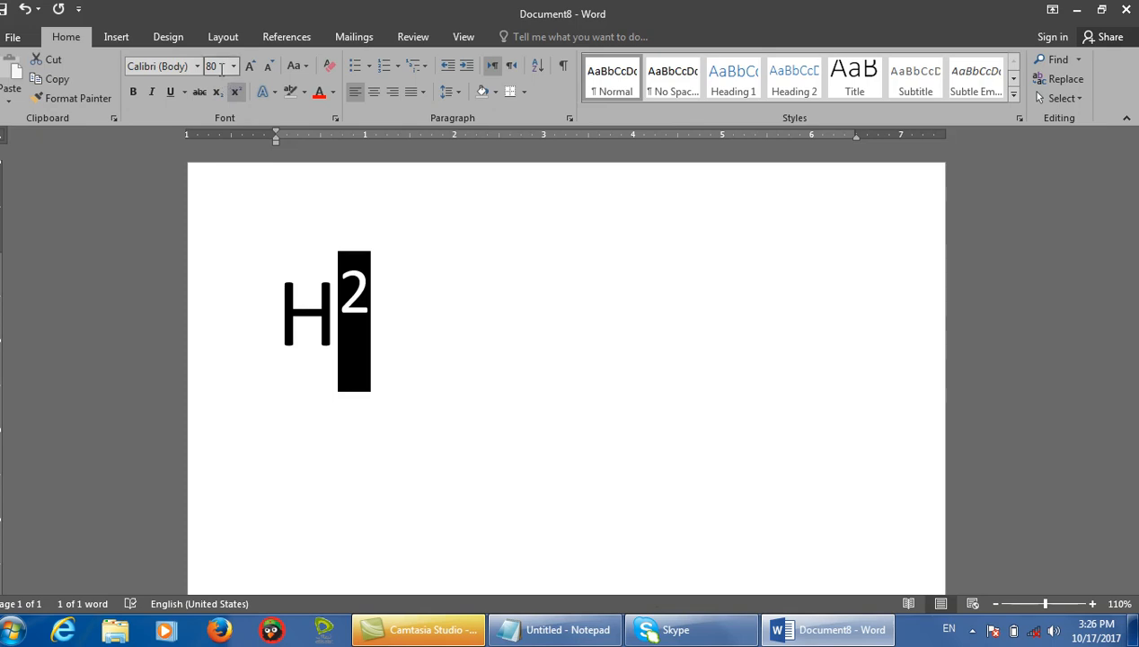
pyautogui.click(435, 287)
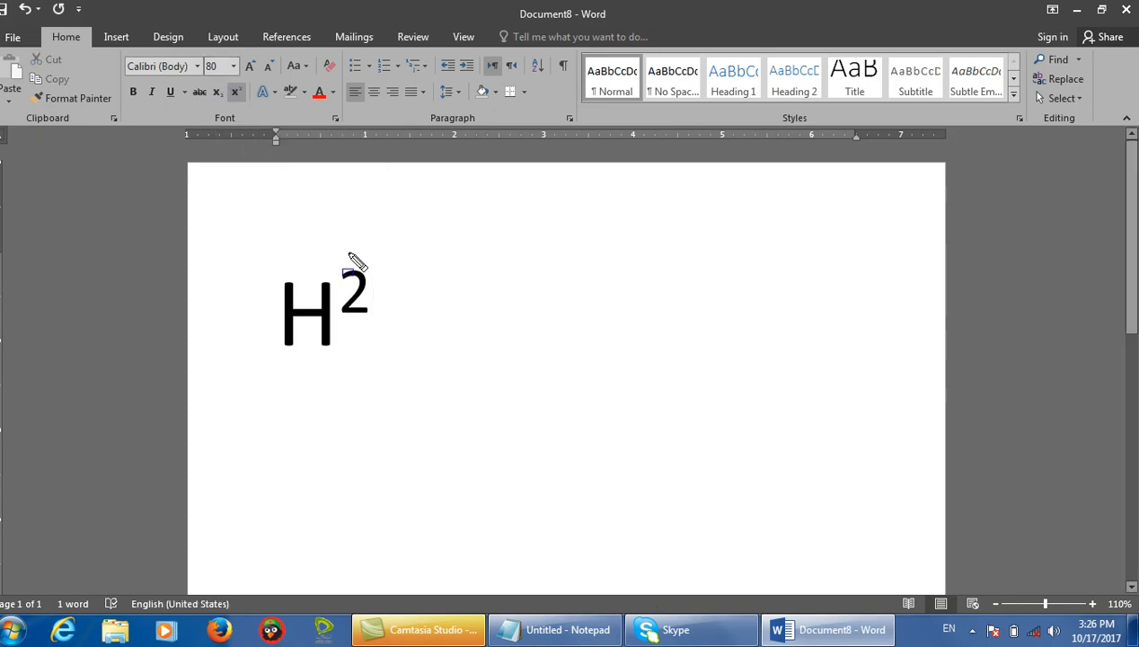
pyautogui.moveTo(340, 248); pyautogui.dragTo(396, 328)
pyautogui.press('Escape')
# Change the superscript 2 in H2 to subscript.
pyautogui.hotkey('shift', 'Left')
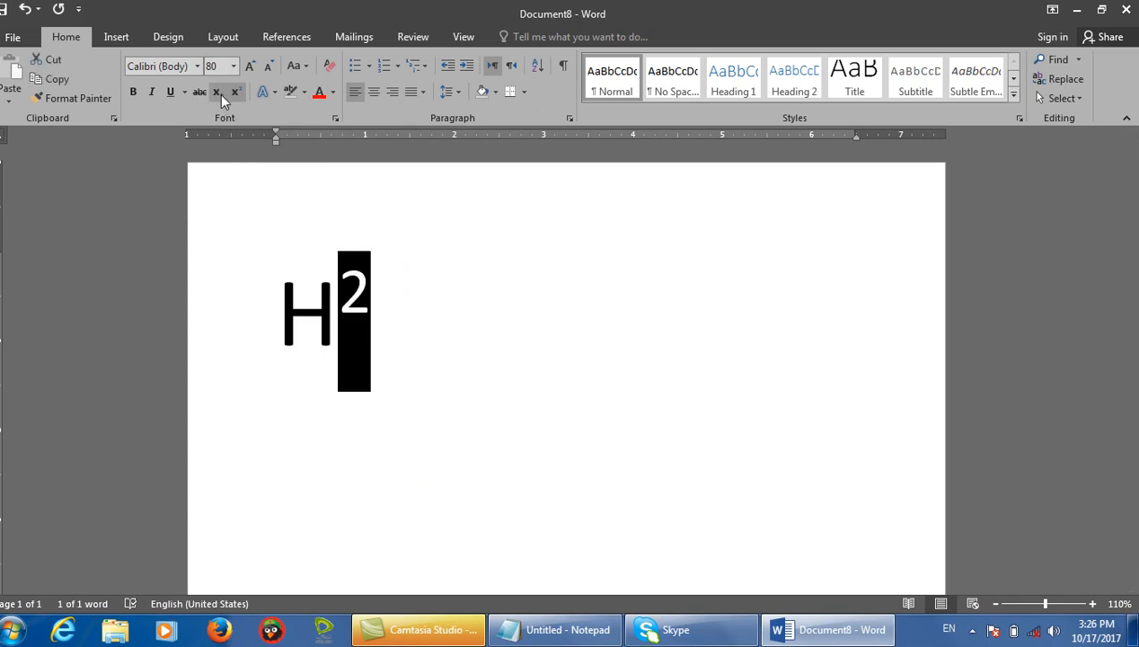
pyautogui.click(219, 94)
pyautogui.click(423, 464)
# Close the H2 document without saving and create a new blank document.
pyautogui.hotkey('alt', 'F4')
pyautogui.press('n')
pyautogui.hotkey('ctrl', 'n')
pyautogui.write('ali')
pyautogui.press('BackSpace')
pyautogui.press('BackSpace')
pyautogui.press('BackSpace')
pyautogui.press('BackSpace')
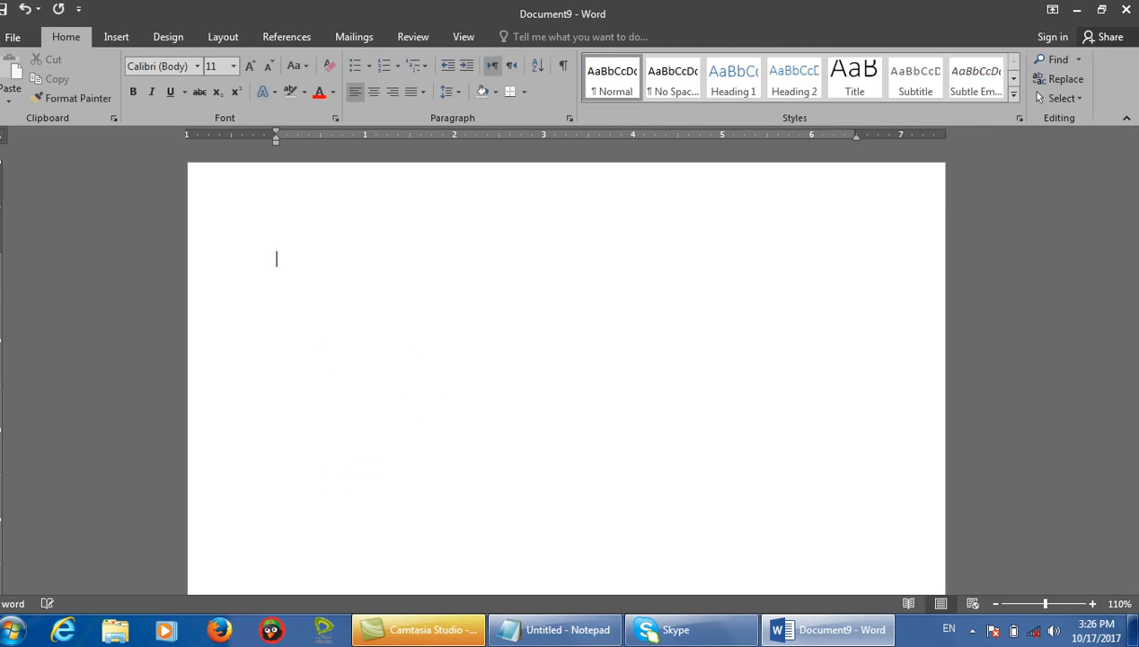
# Insert the line "Alharamain Private High School" from its AutoText suggestion and select the whole document.
pyautogui.write('alhra')
pyautogui.press('BackSpace')
pyautogui.press('BackSpace')
pyautogui.write('ara')
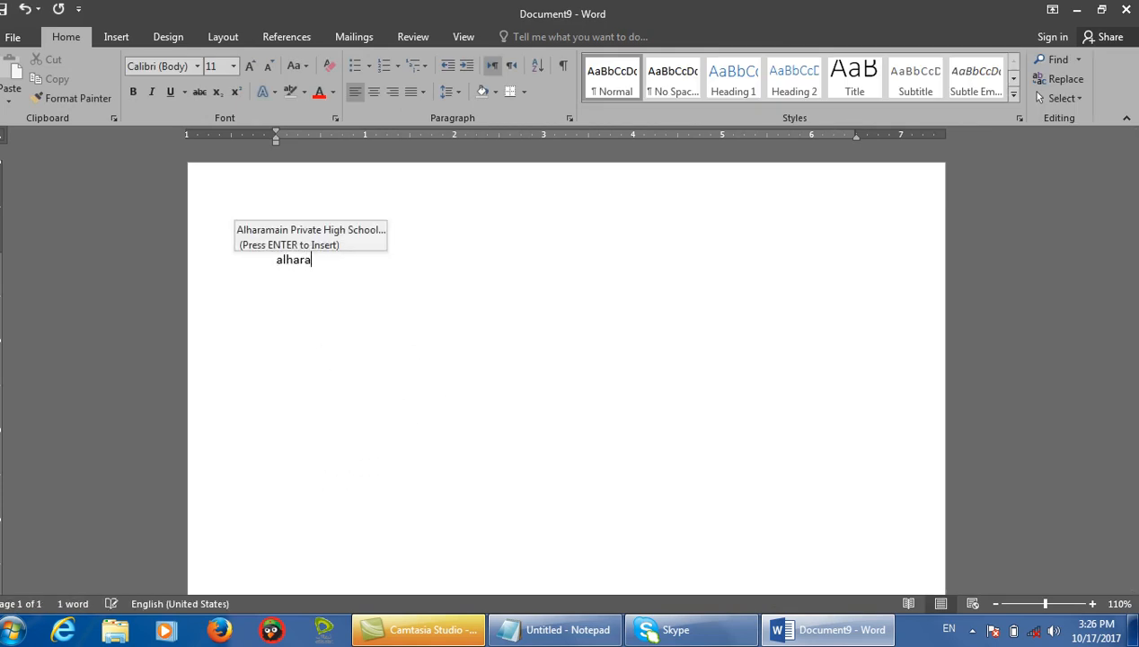
pyautogui.press('Return')
pyautogui.hotkey('ctrl', 'a')
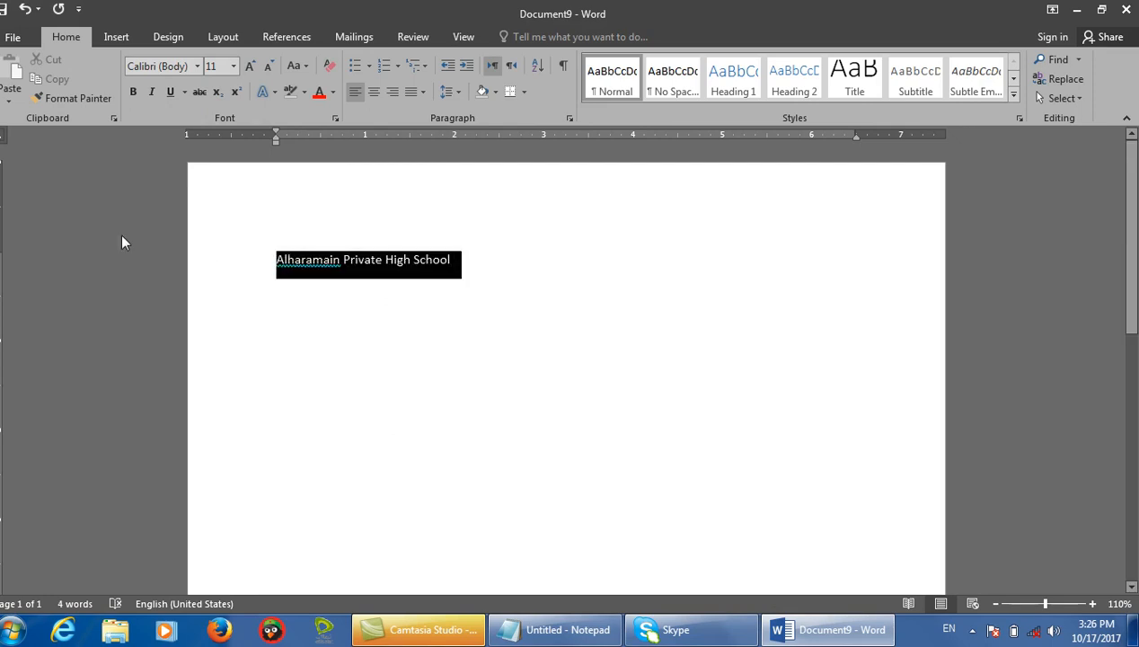